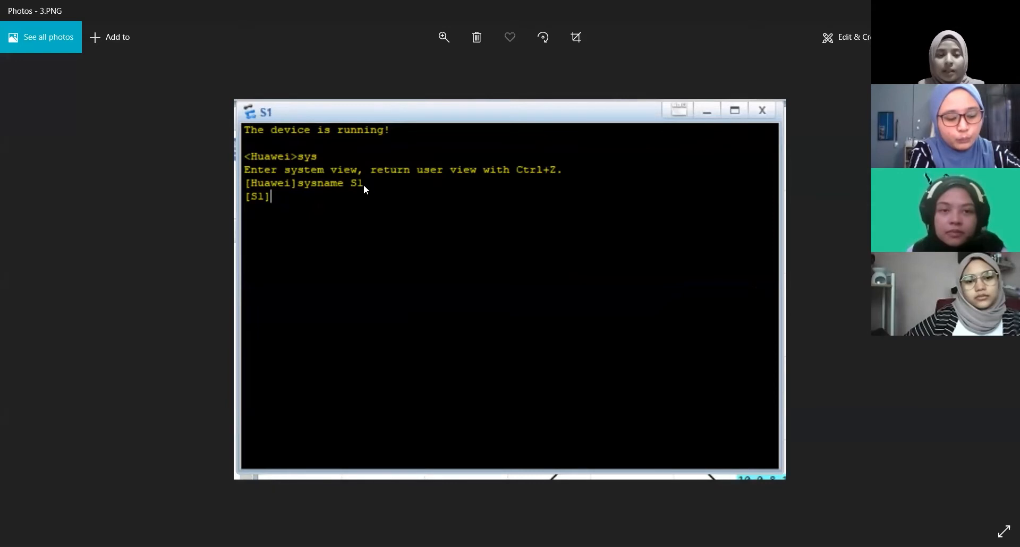
# Browse the screenshots covering R3's GigabitEthernet 0/0/1 addressing and its IP interface summary.
pyautogui.press('Right')
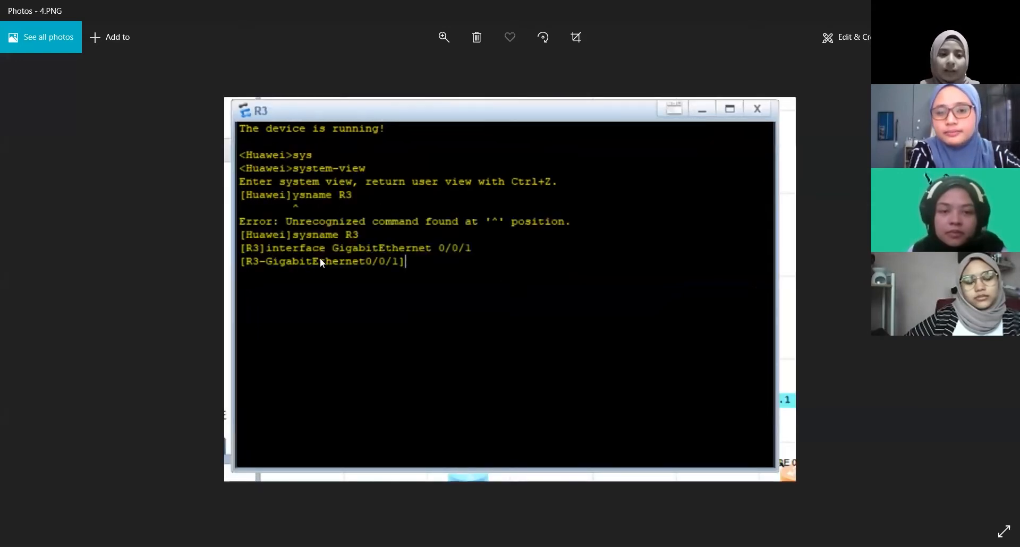
pyautogui.press('Right')
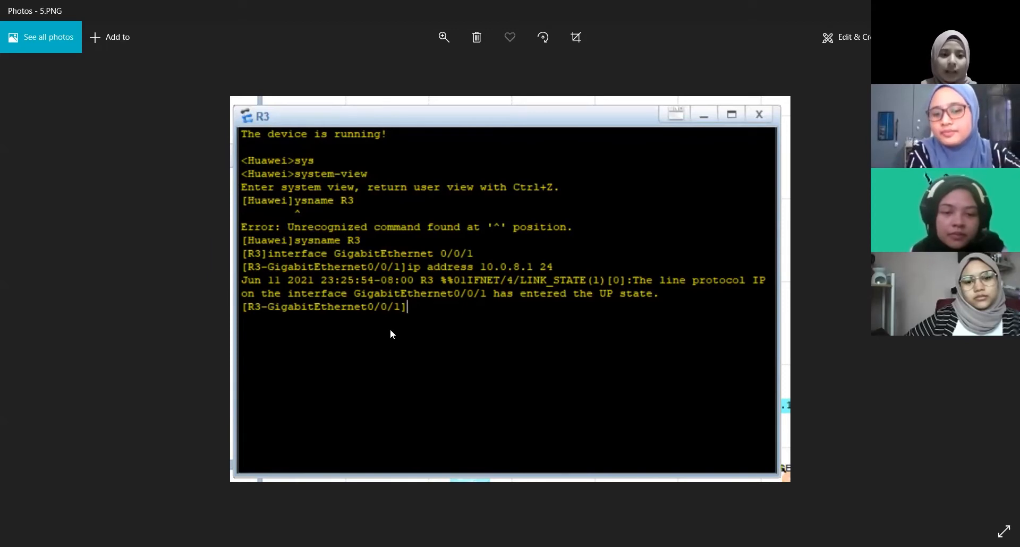
pyautogui.press('Right')
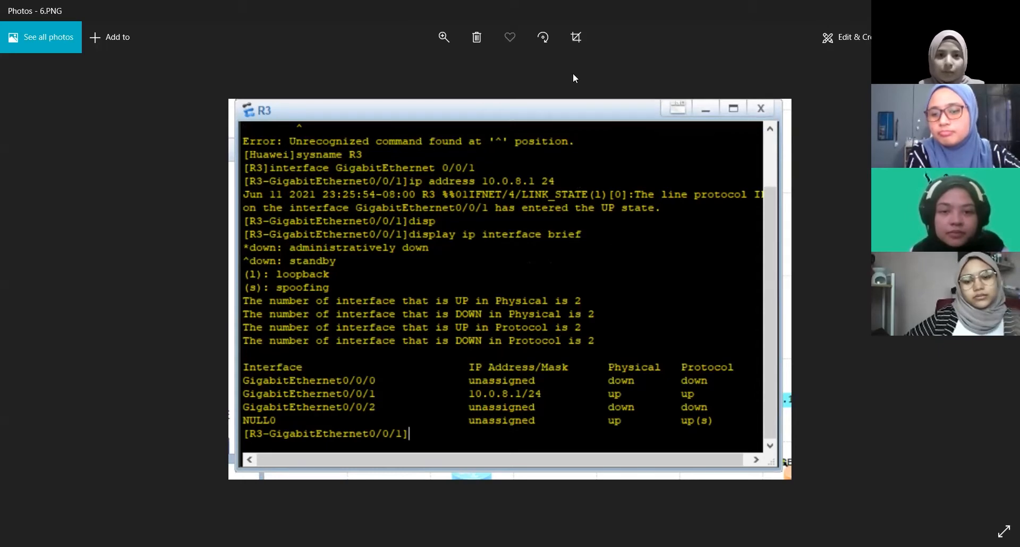
# Switch to eNSP and examine the Lab 7 topology linking R1, R2, R3 and S1, with its VLAN and address labels.
pyautogui.hotkey('alt', 'Tab')
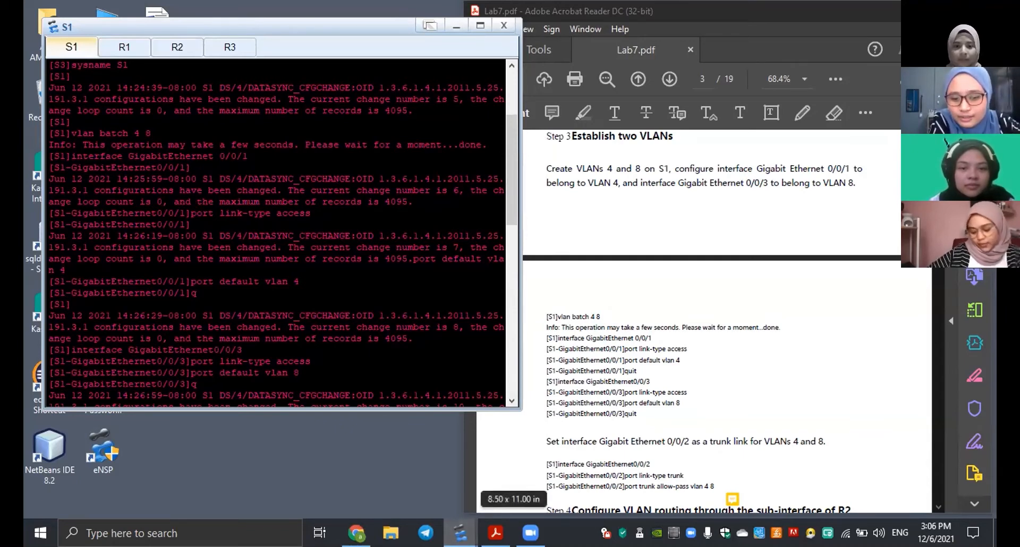
pyautogui.moveTo(460, 533)
pyautogui.click(392, 467)
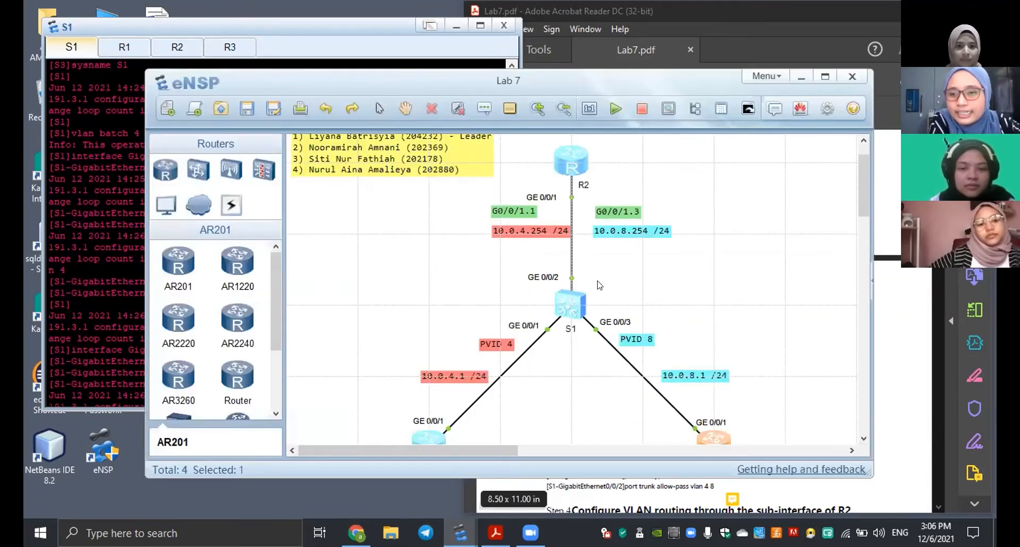
pyautogui.scroll(-3, 584, 300)
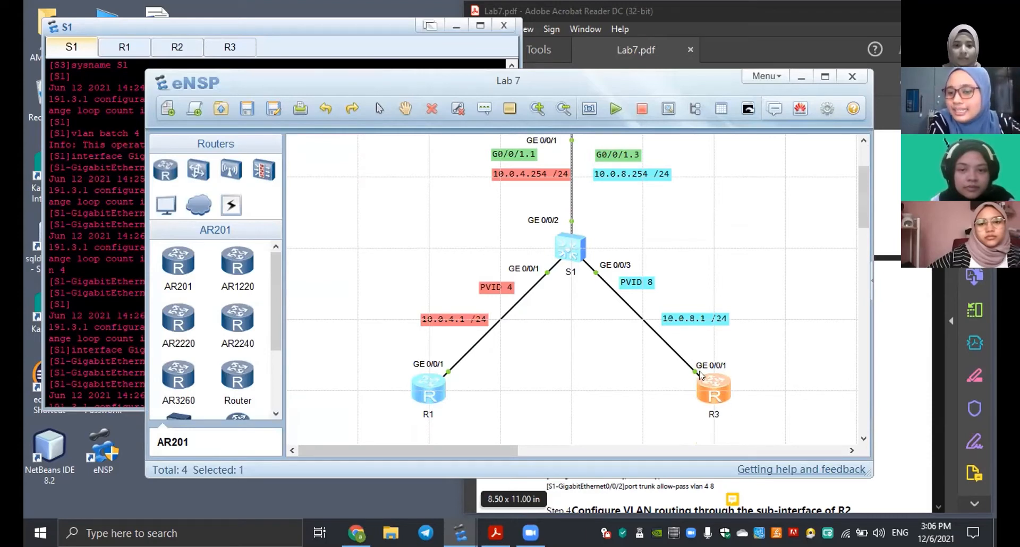
pyautogui.scroll(3, 556, 301)
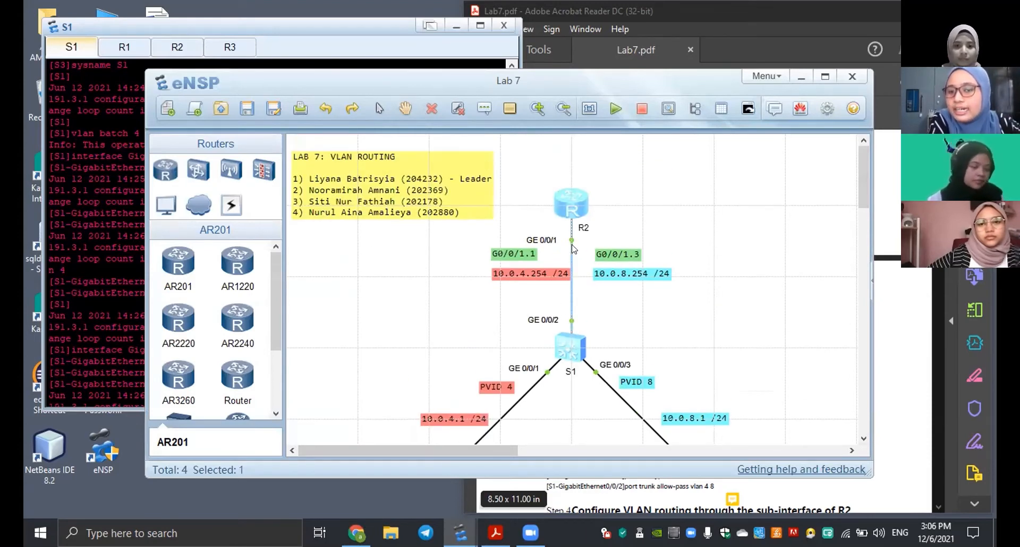
pyautogui.click(803, 78)
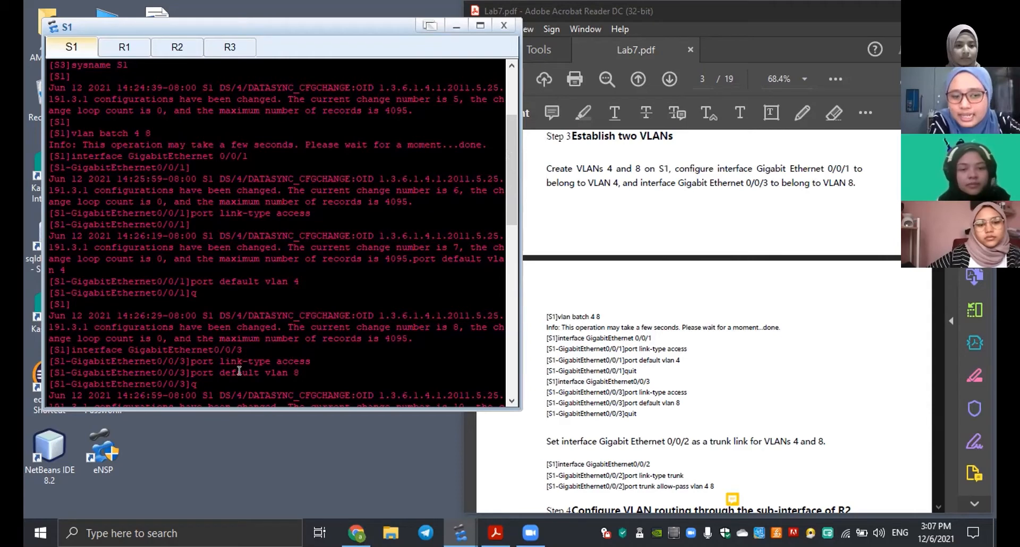
# Review S1's VLAN 4 and 8 port configuration and highlight the port VLAN entries for GigabitEthernet0/0/1 to 0/0/3.
pyautogui.scroll(-2, 309, 364)
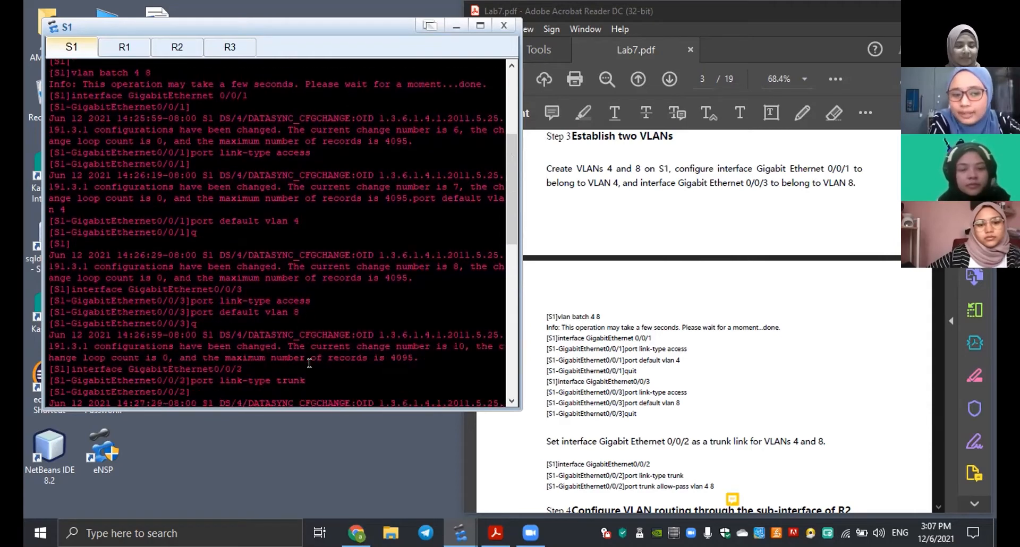
pyautogui.scroll(-3, 538, 409)
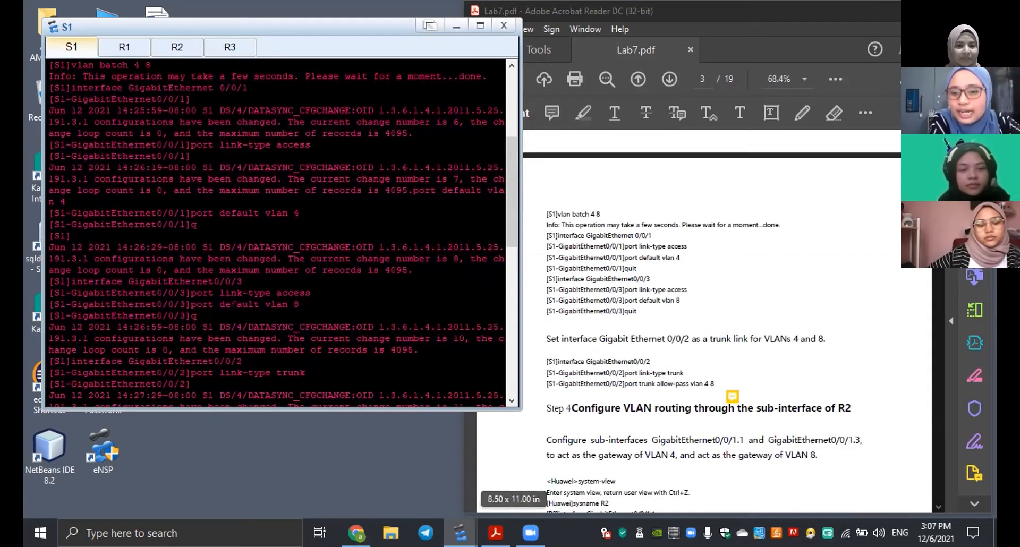
pyautogui.scroll(-2, 202, 298)
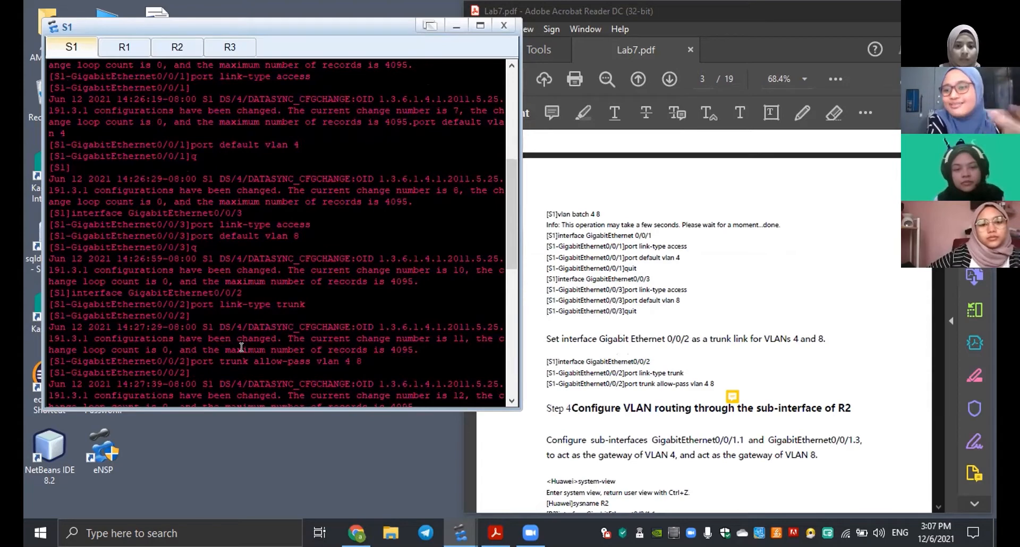
pyautogui.scroll(-3, 241, 348)
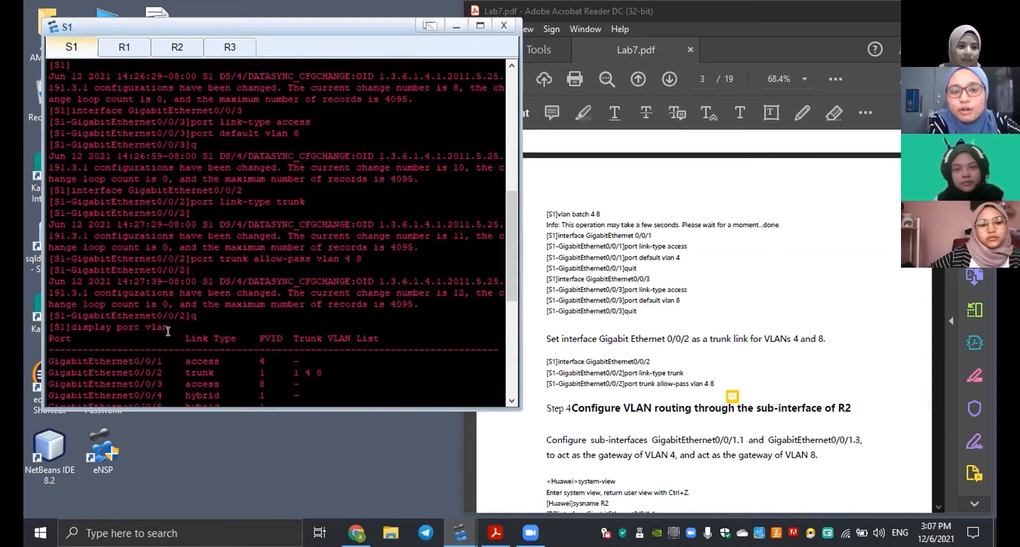
pyautogui.scroll(-1, 247, 346)
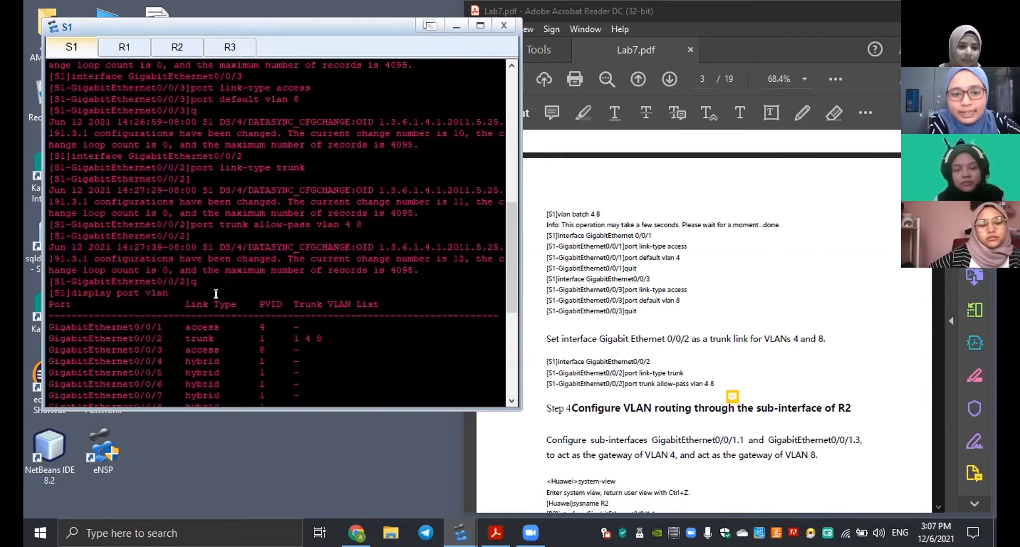
pyautogui.moveTo(180, 327); pyautogui.dragTo(320, 349)
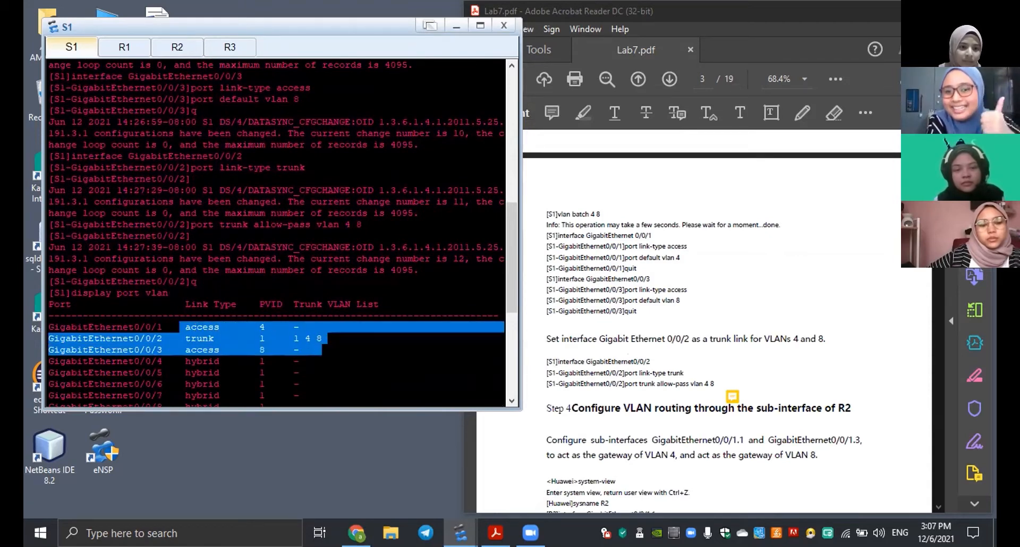
# Compare R2's GigabitEthernet0/0/1.1 and 0/0/1.3 sub-interface configuration with Step 4 of the lab guide.
pyautogui.scroll(-3, 611, 341)
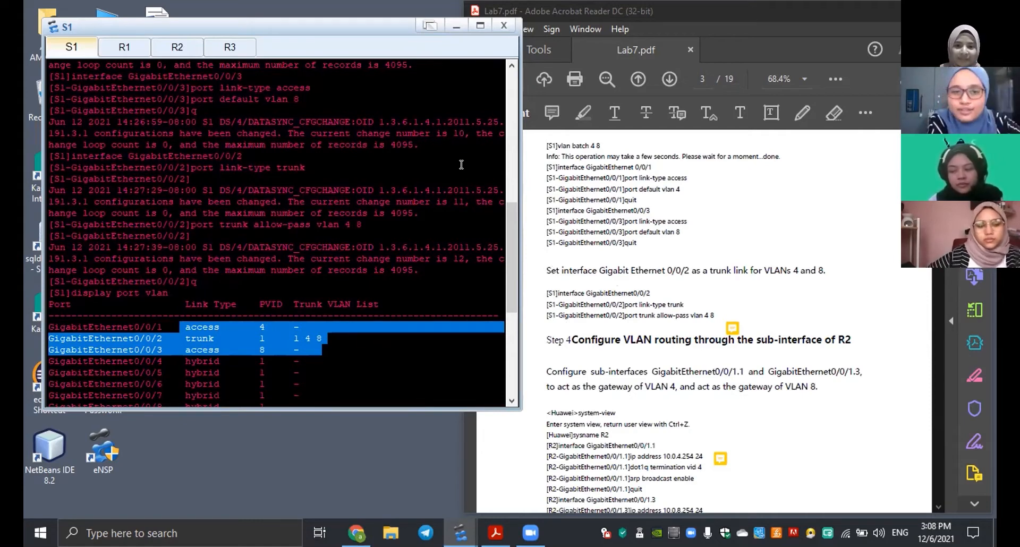
pyautogui.click(177, 48)
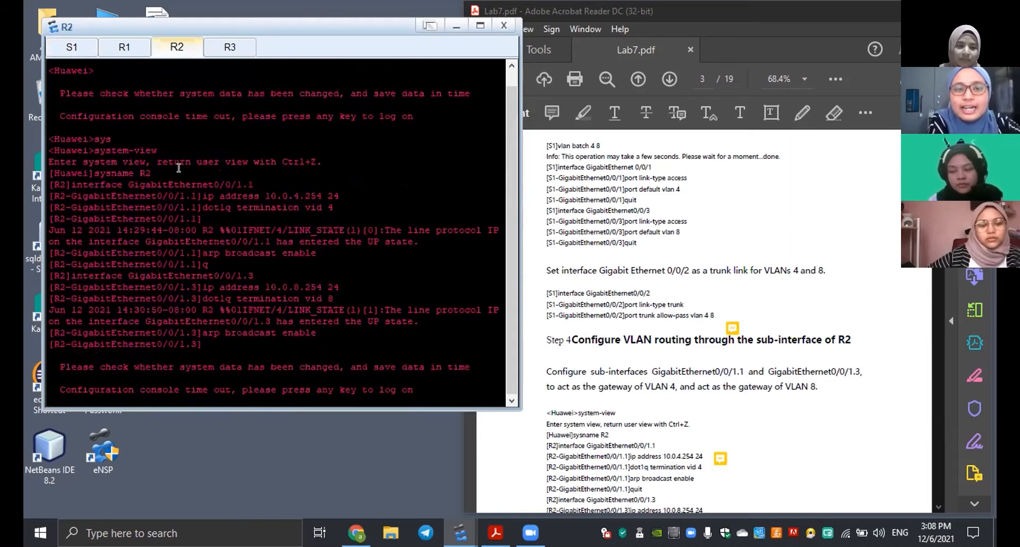
pyautogui.scroll(1, 179, 168)
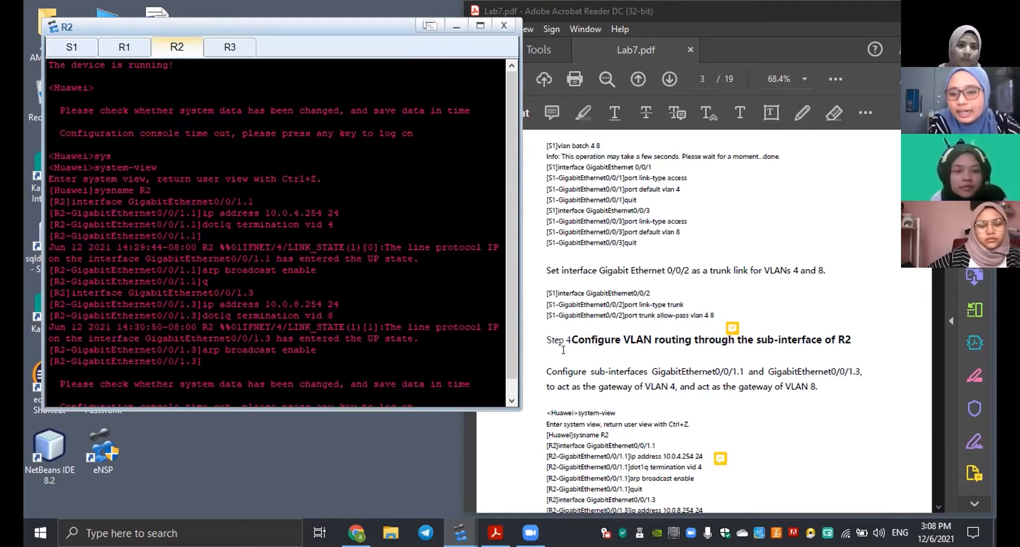
pyautogui.scroll(-3, 563, 350)
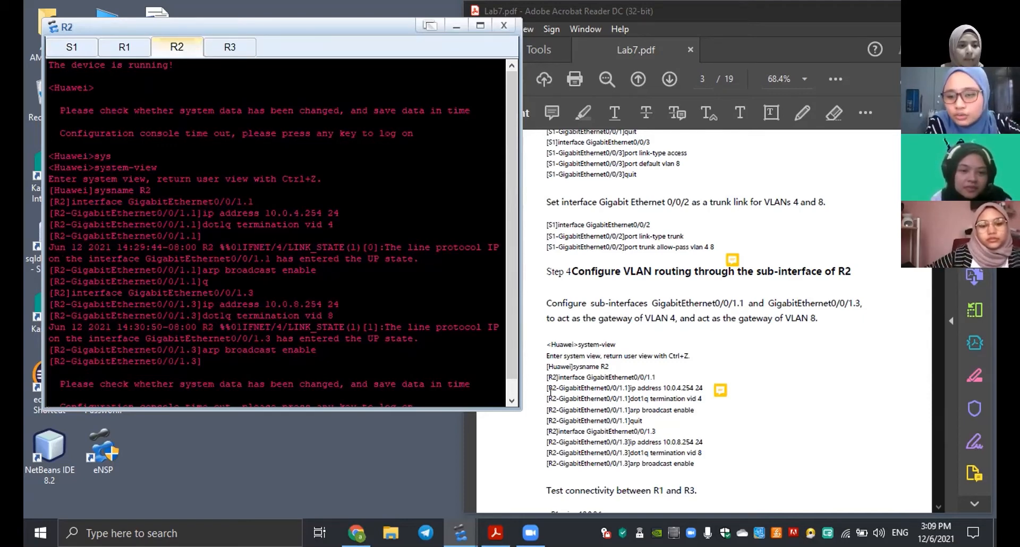
pyautogui.scroll(-4, 550, 392)
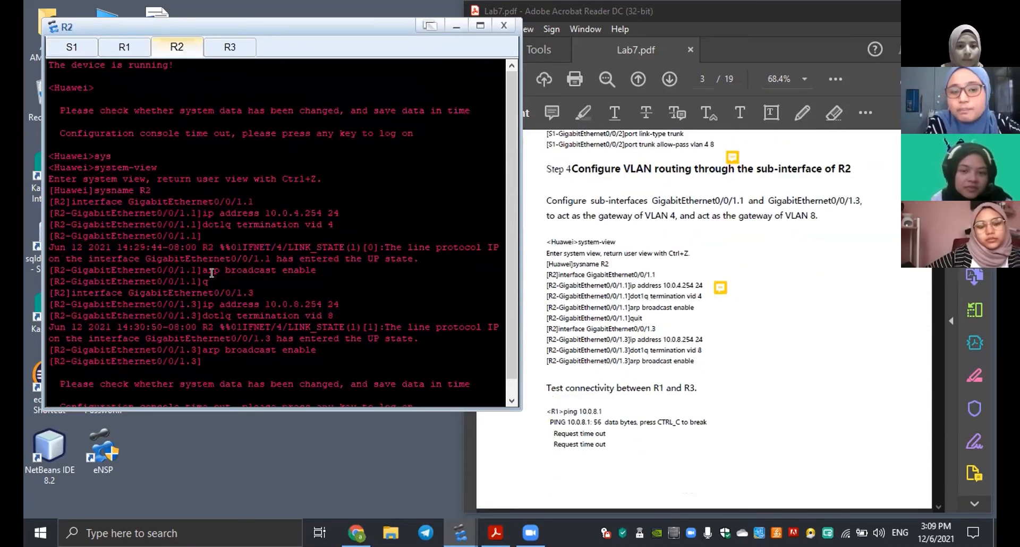
pyautogui.scroll(-1, 212, 273)
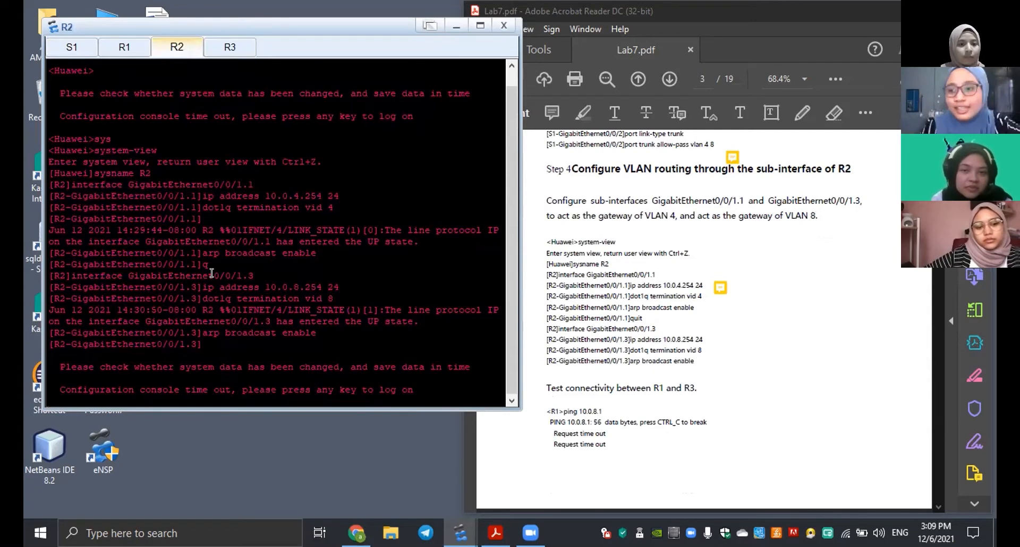
# Examine R1's ping tests to 10.0.8.1 and the default route commands on R1 and R3 against the lab guide.
pyautogui.click(109, 53)
pyautogui.scroll(10, 166, 187)
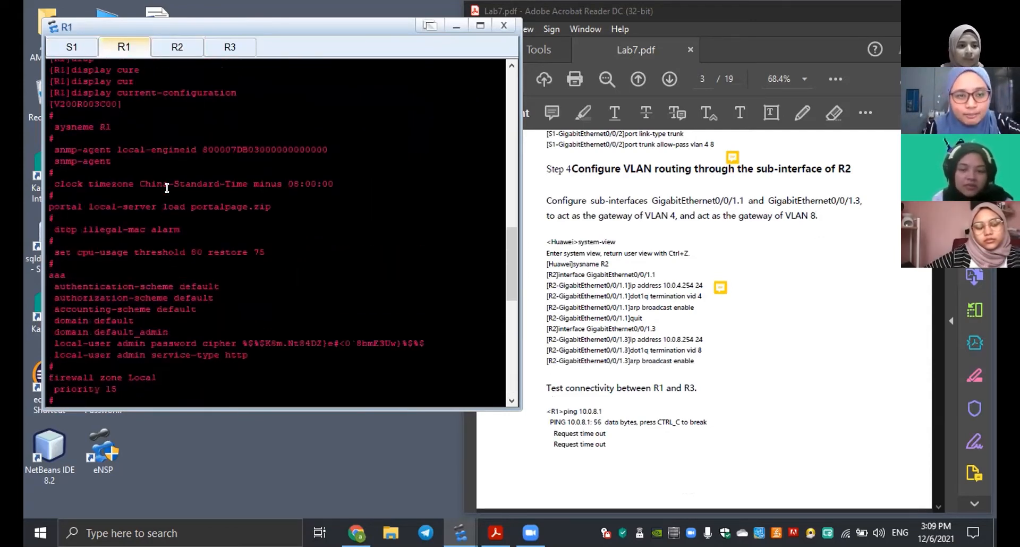
pyautogui.scroll(-12, 167, 187)
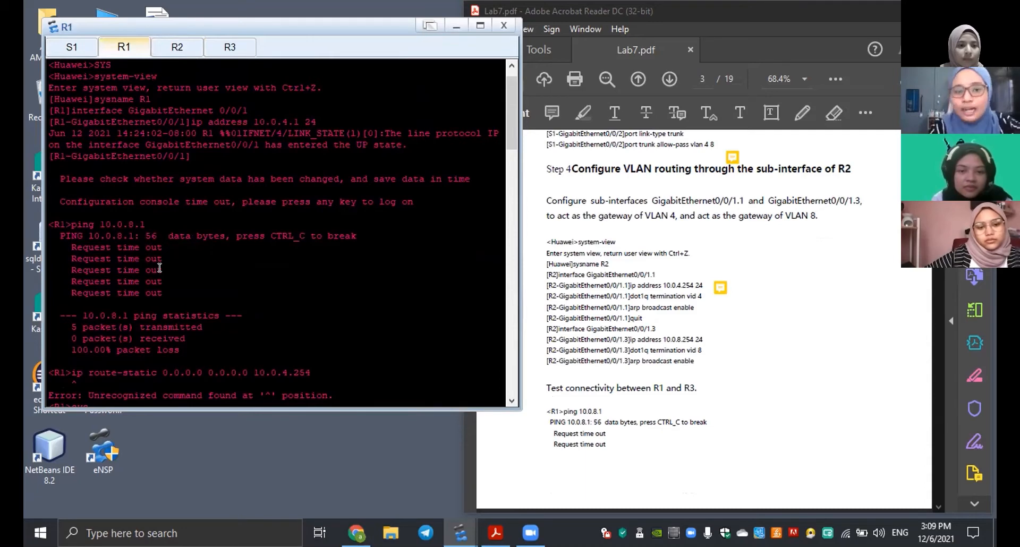
pyautogui.scroll(-3, 563, 319)
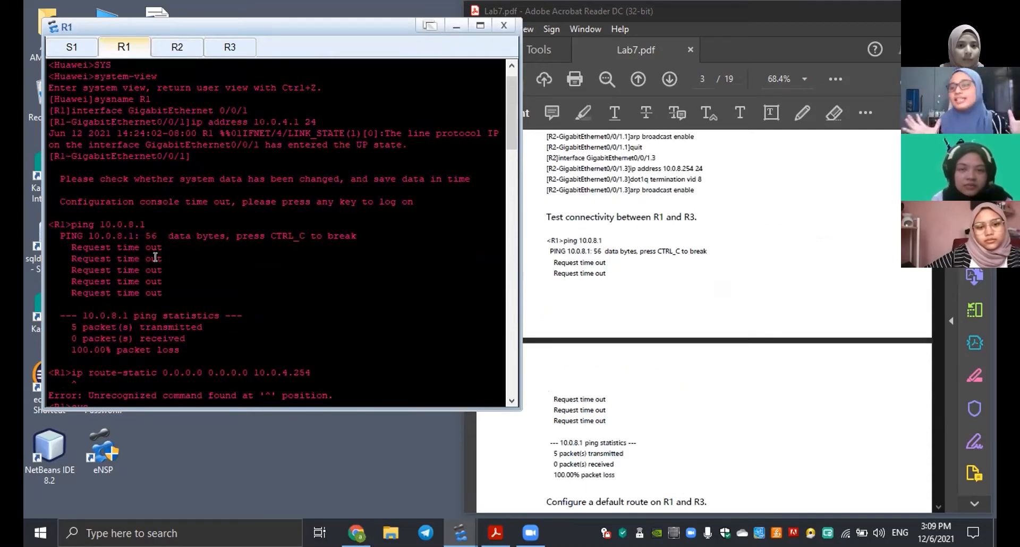
pyautogui.scroll(-1, 156, 257)
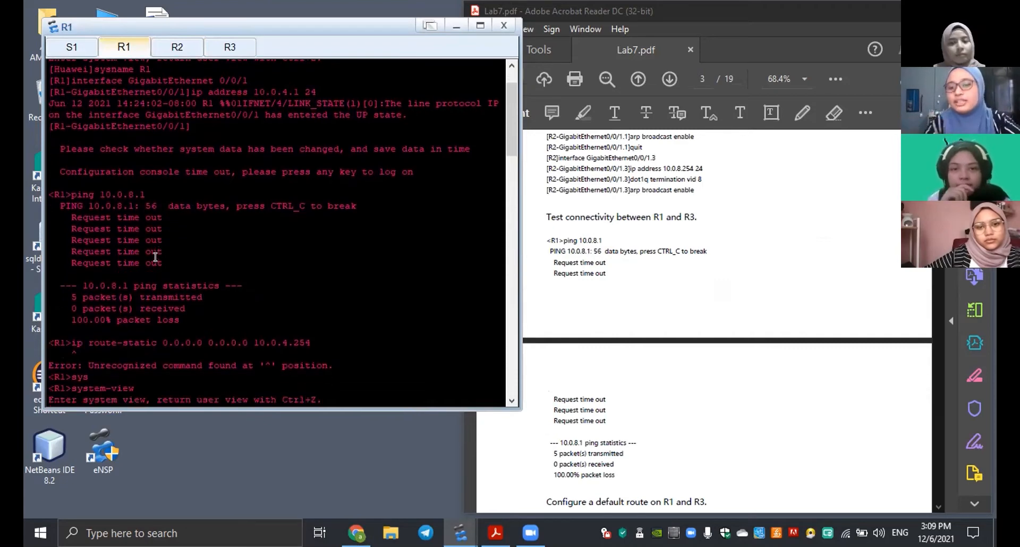
pyautogui.scroll(-2, 654, 260)
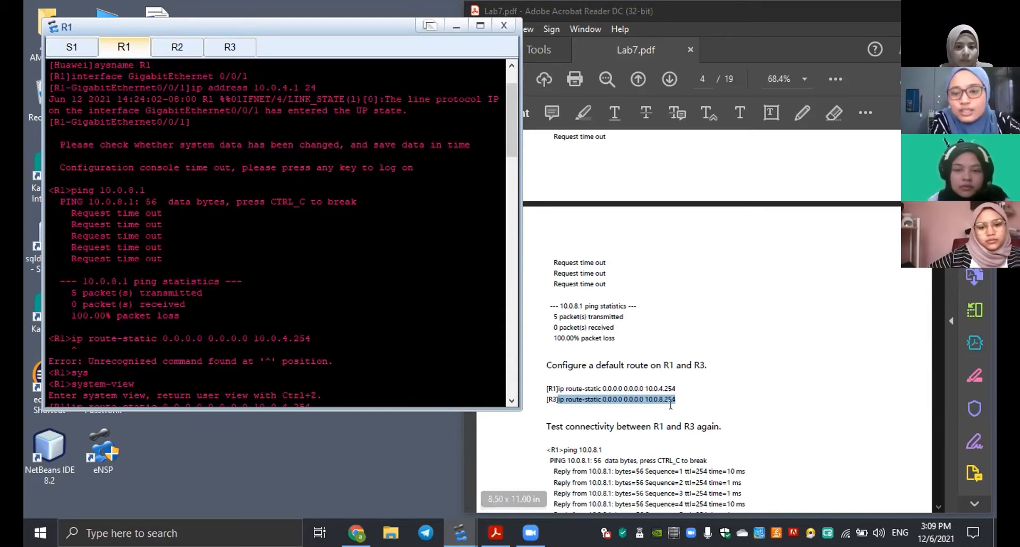
pyautogui.scroll(-1, 175, 244)
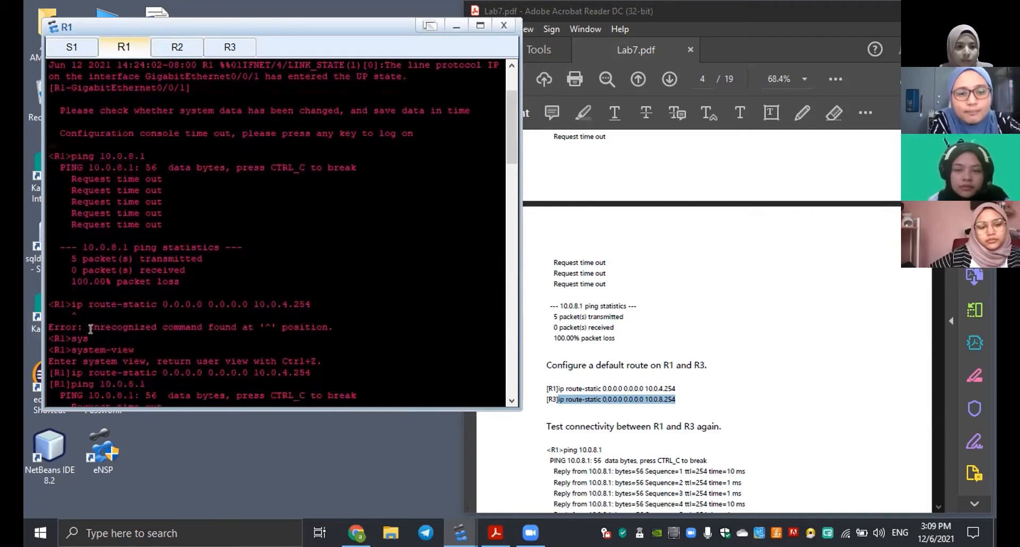
pyautogui.scroll(-2, 90, 330)
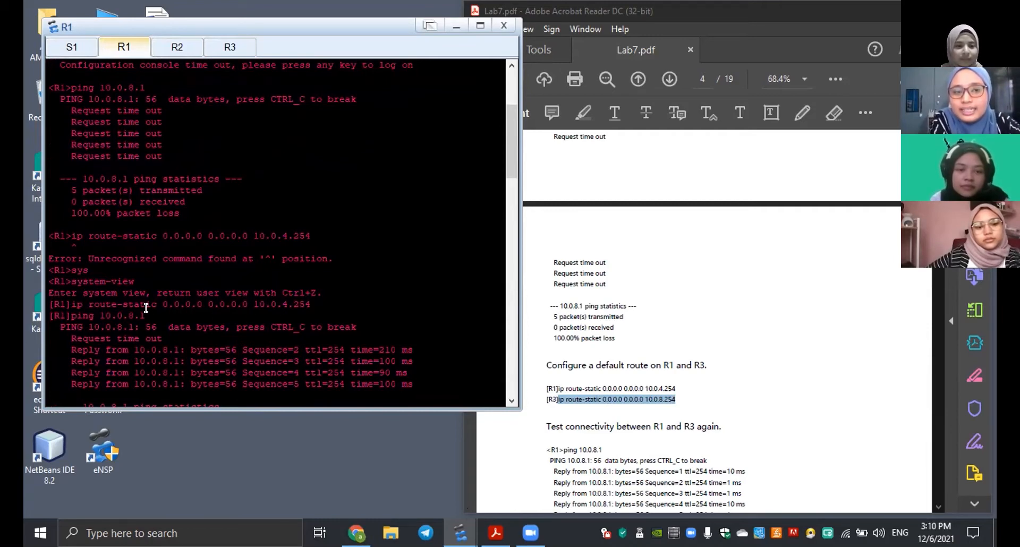
pyautogui.click(229, 49)
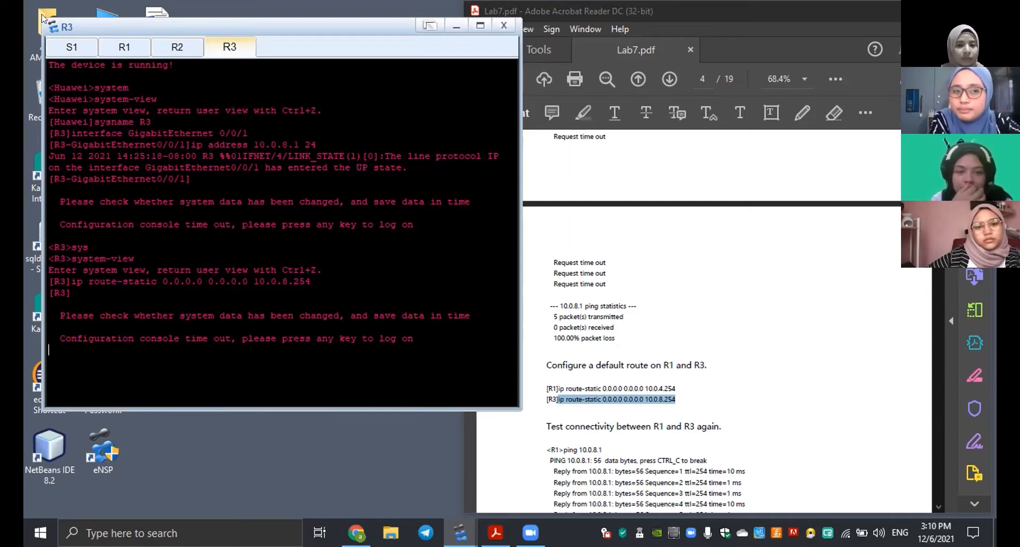
# Review R1's ping tests to 10.0.8.1 and its current configuration, including the default route to 10.0.4.254.
pyautogui.click(108, 49)
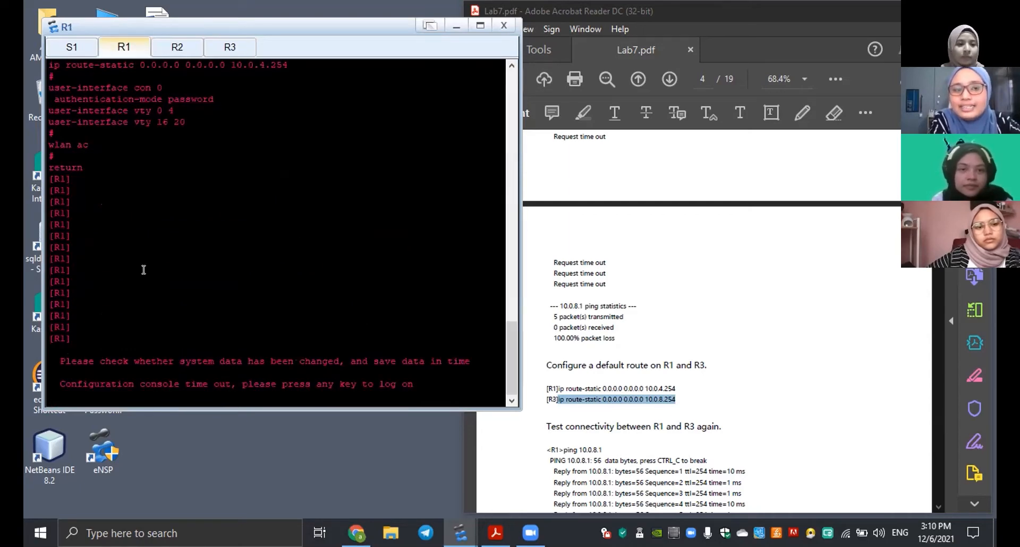
pyautogui.scroll(9, 144, 270)
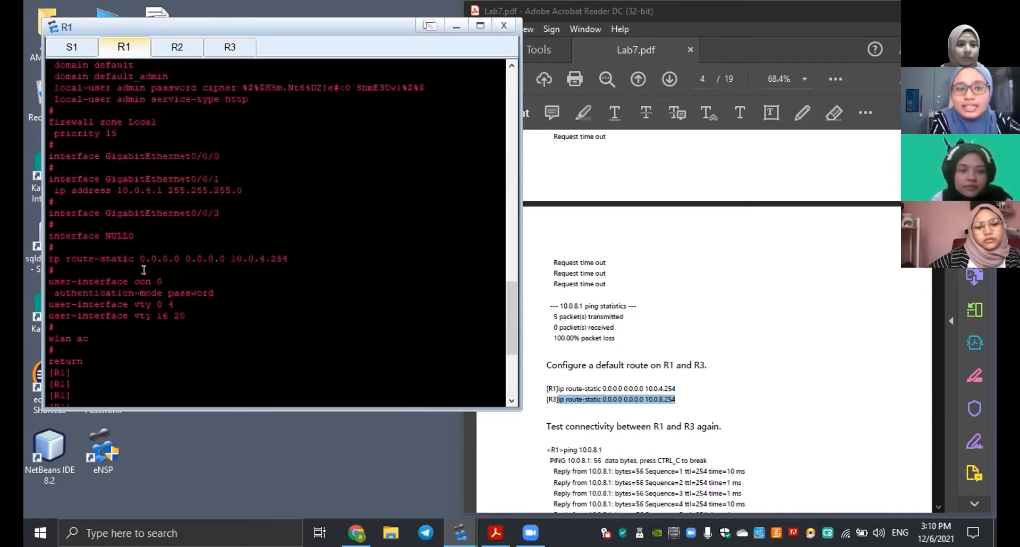
pyautogui.scroll(12, 143, 270)
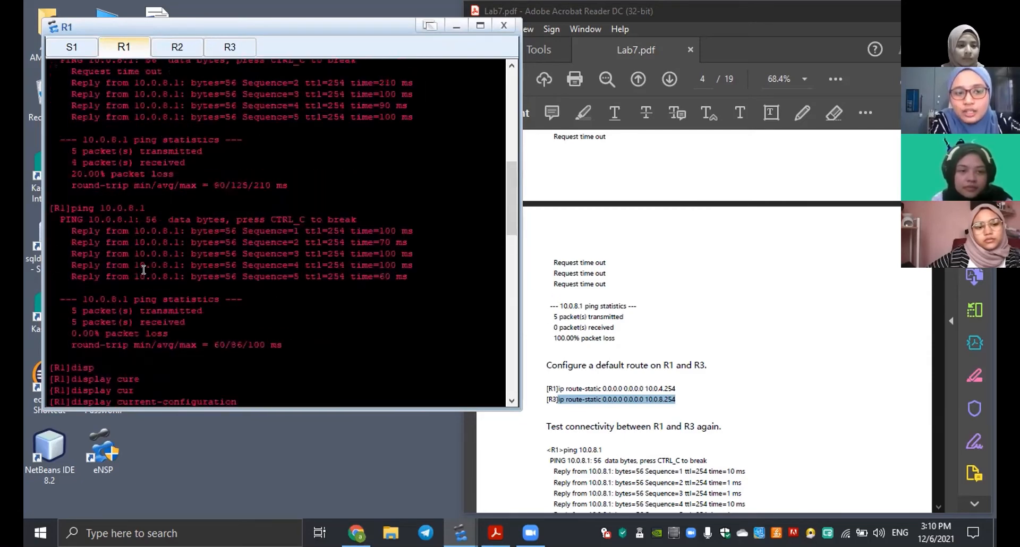
pyautogui.scroll(-10, 143, 270)
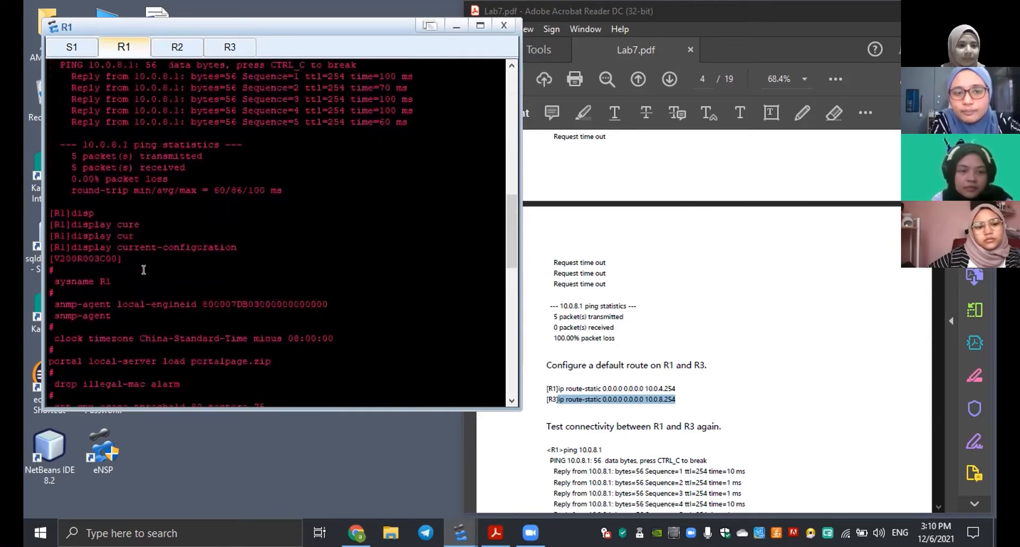
pyautogui.scroll(2, 144, 270)
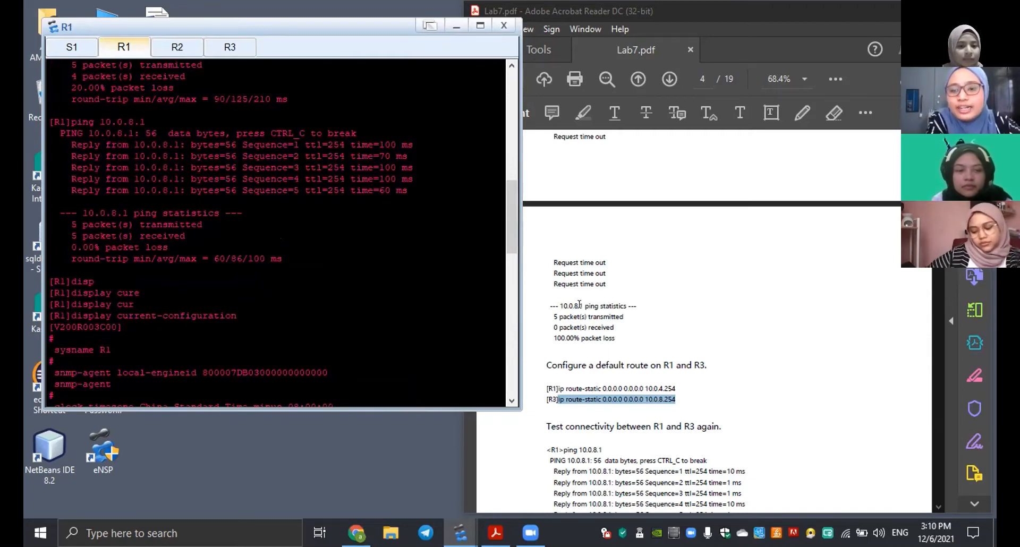
# Compare R1's GigabitEthernet0/0/1 address and static route with the Final Configuration section of the lab guide.
pyautogui.scroll(-5, 579, 304)
pyautogui.scroll(-5, 579, 304)
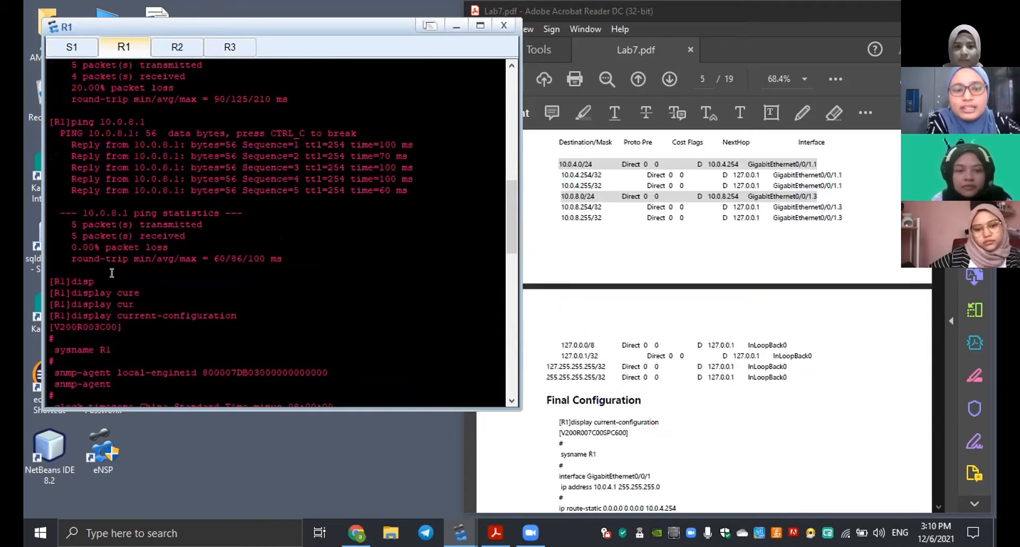
pyautogui.scroll(-4, 223, 327)
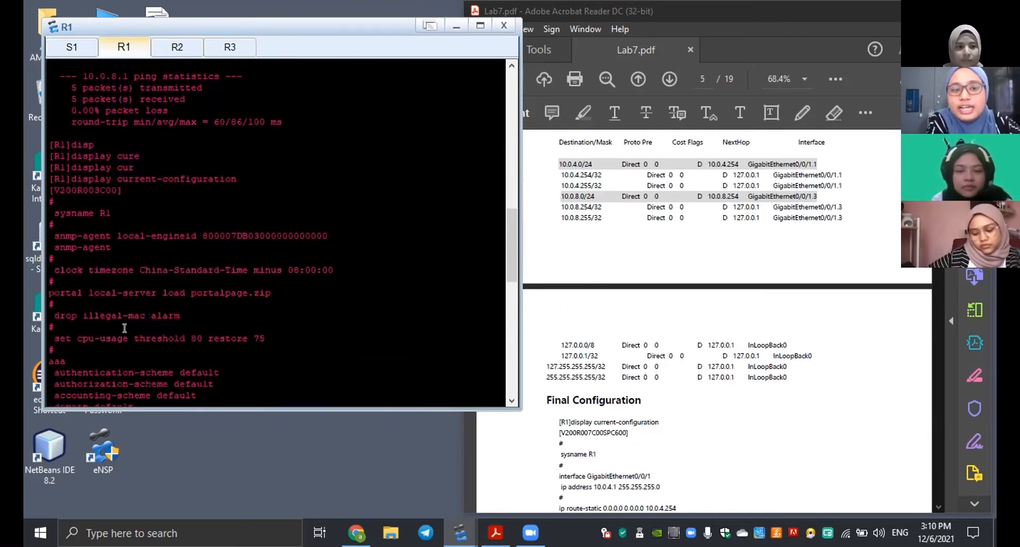
pyautogui.scroll(-16, 193, 301)
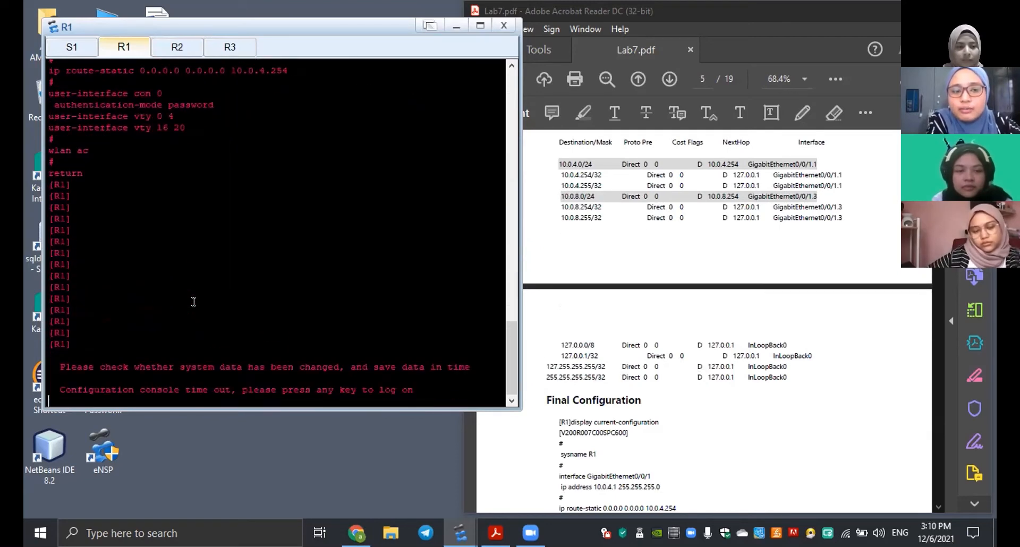
pyautogui.scroll(2, 193, 301)
pyautogui.scroll(6, 193, 301)
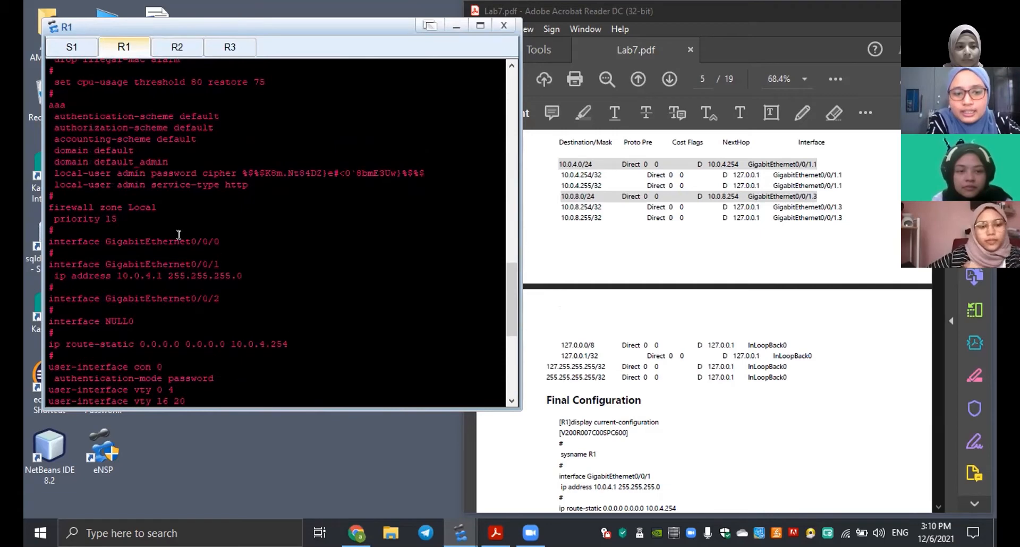
pyautogui.scroll(-8, 261, 327)
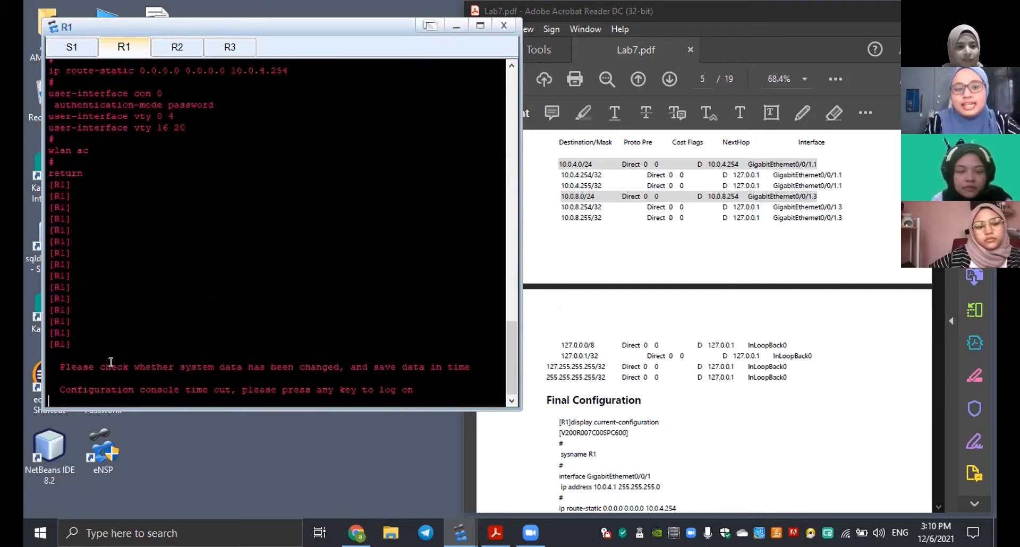
# Log back on to R1's timed-out console and run the save command, answering its prompt with the default.
pyautogui.press('Return')
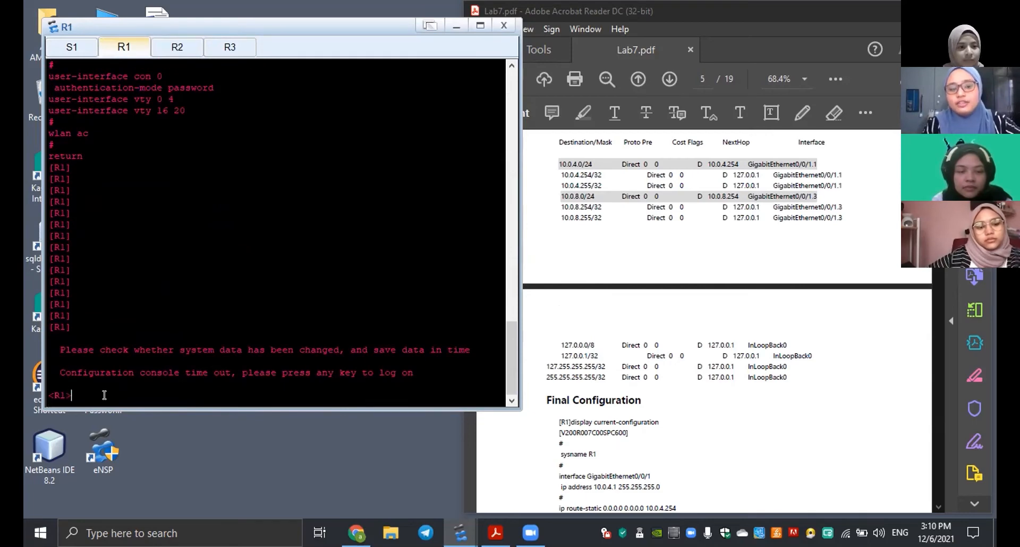
pyautogui.write('save')
pyautogui.press('Return')
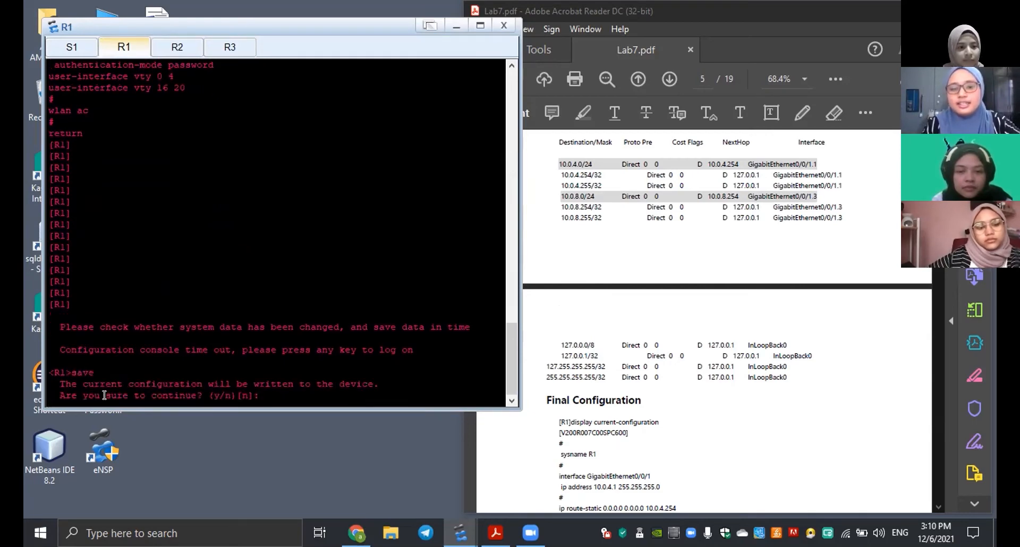
pyautogui.press('Return')
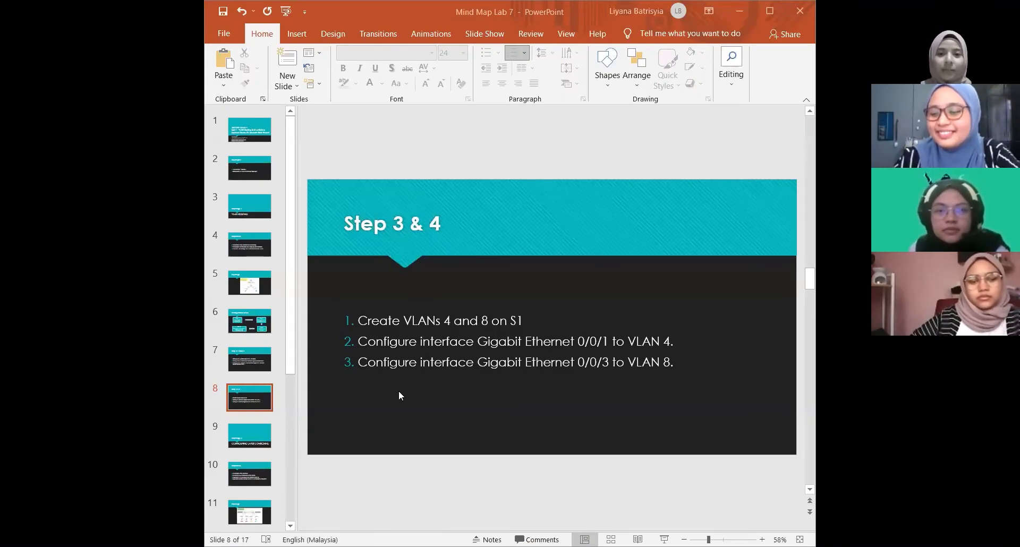
# Switch to the Mind Map Lab 7 presentation in PowerPoint and advance past the Topology 2 title to its Objectives slide.
pyautogui.scroll(-1, 398, 391)
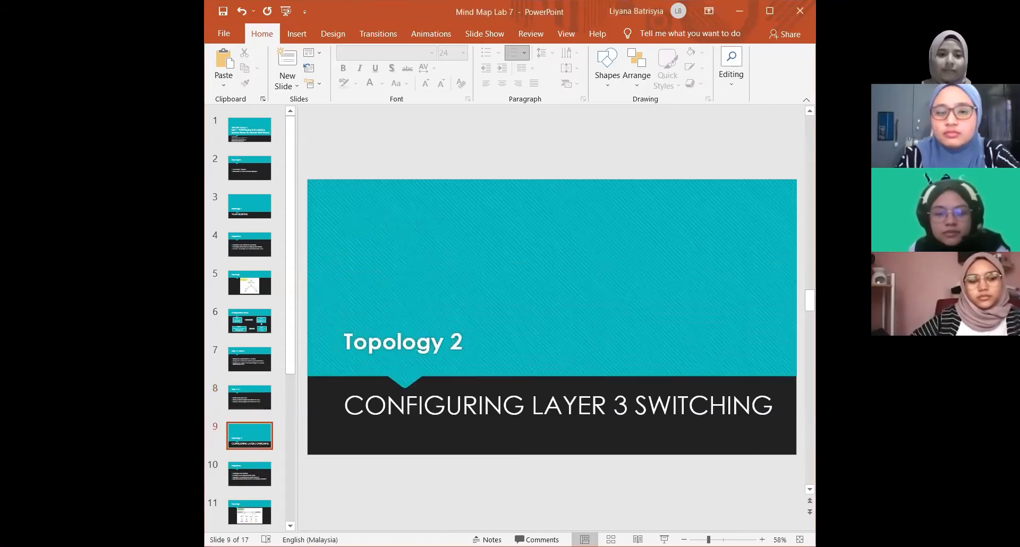
pyautogui.scroll(-1, 488, 286)
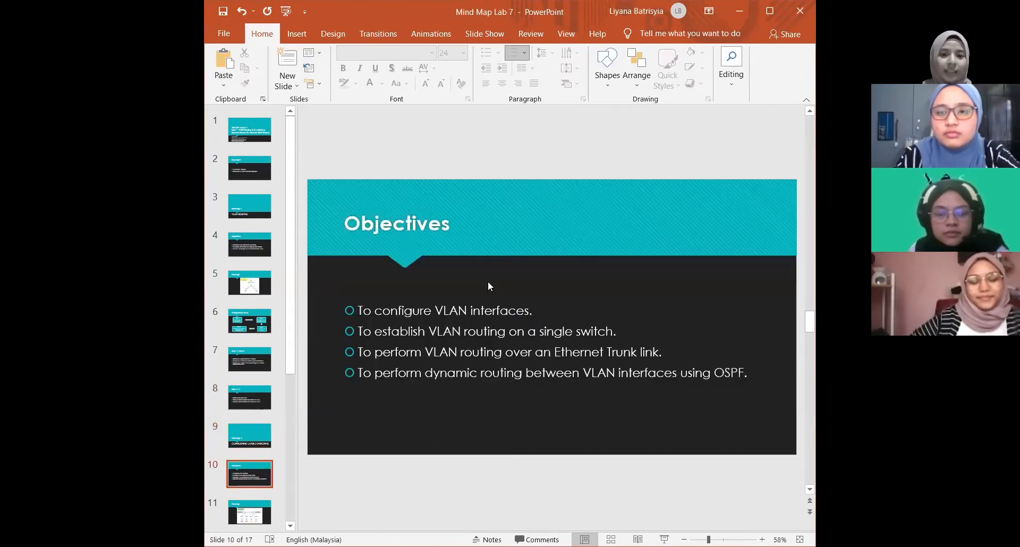
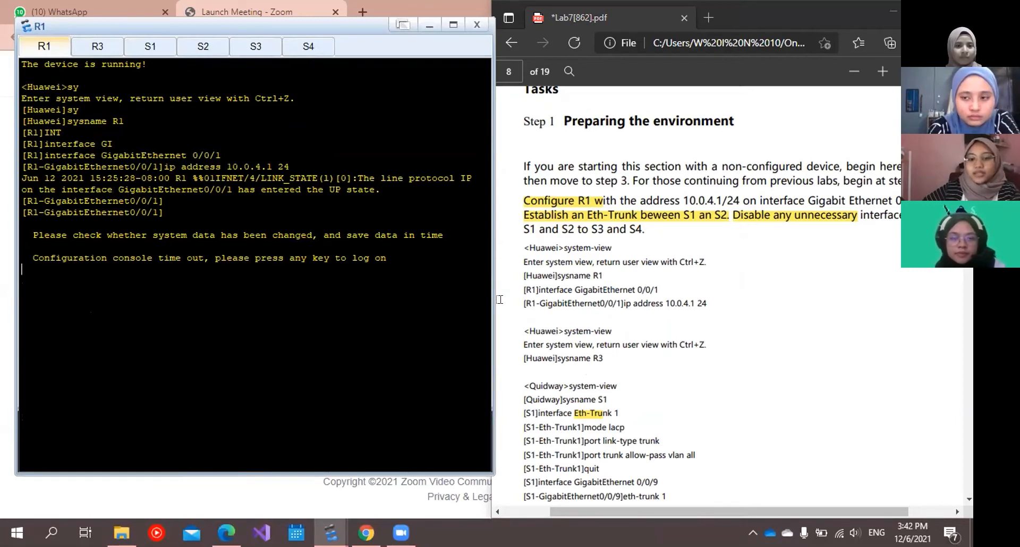
# Compare R1's system name and GigabitEthernet 0/0/1 address, and R3's system name, with Step 1 of the lab guide.
pyautogui.scroll(-3, 563, 345)
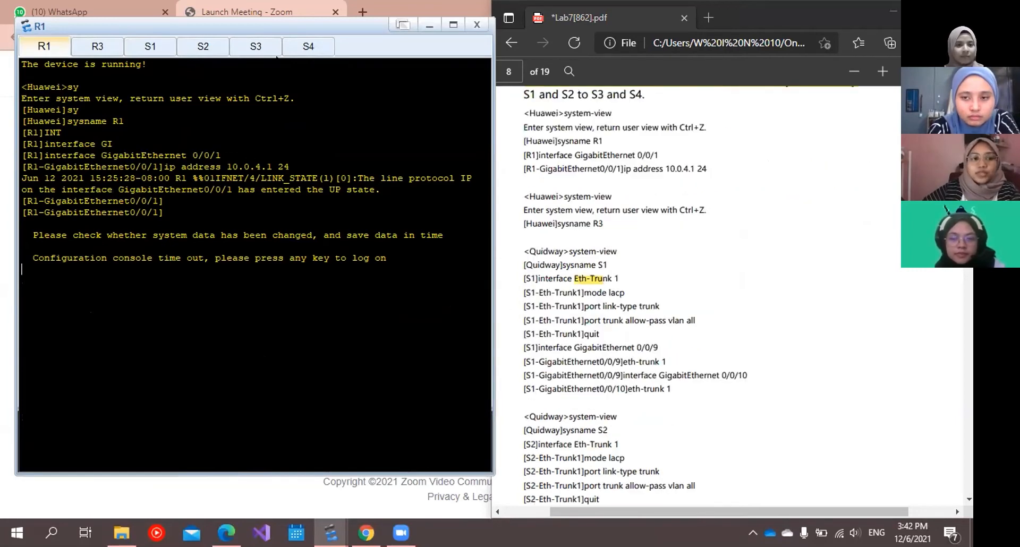
pyautogui.click(108, 52)
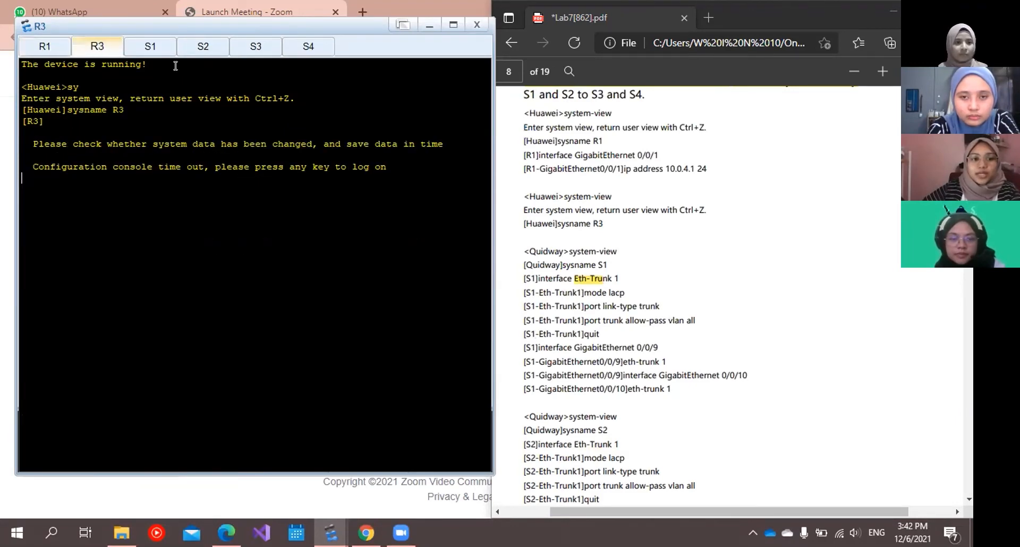
# Review S1's Eth-Trunk 1 commands, from LACP mode to adding GigabitEthernet 0/0/9 and 0/0/10, against the lab guide.
pyautogui.click(161, 46)
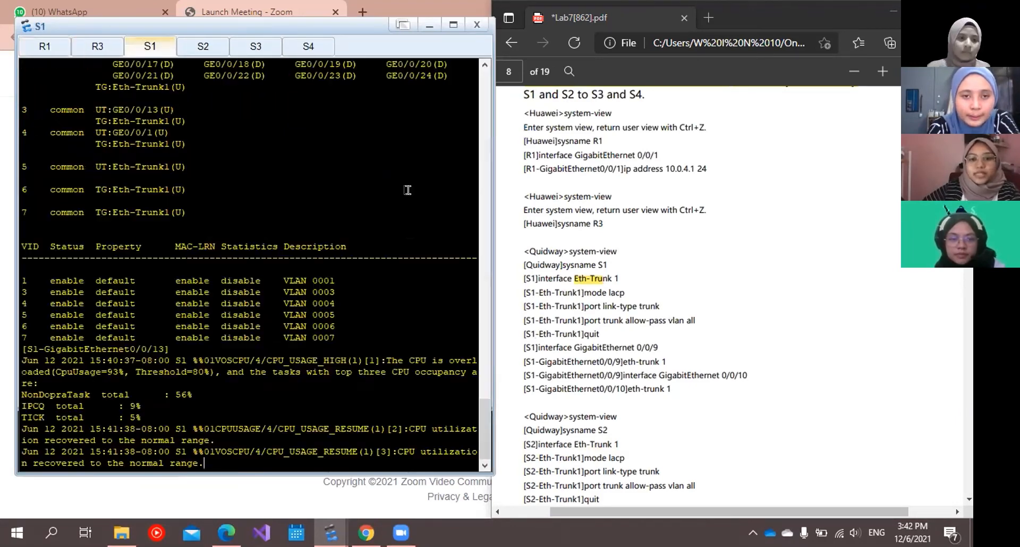
pyautogui.scroll(-2, 568, 272)
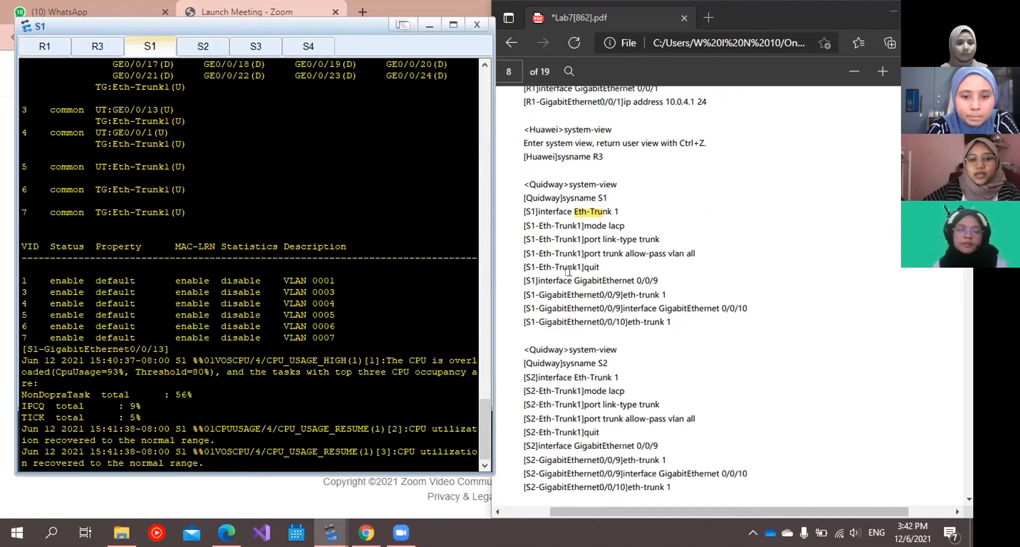
pyautogui.scroll(-2, 568, 272)
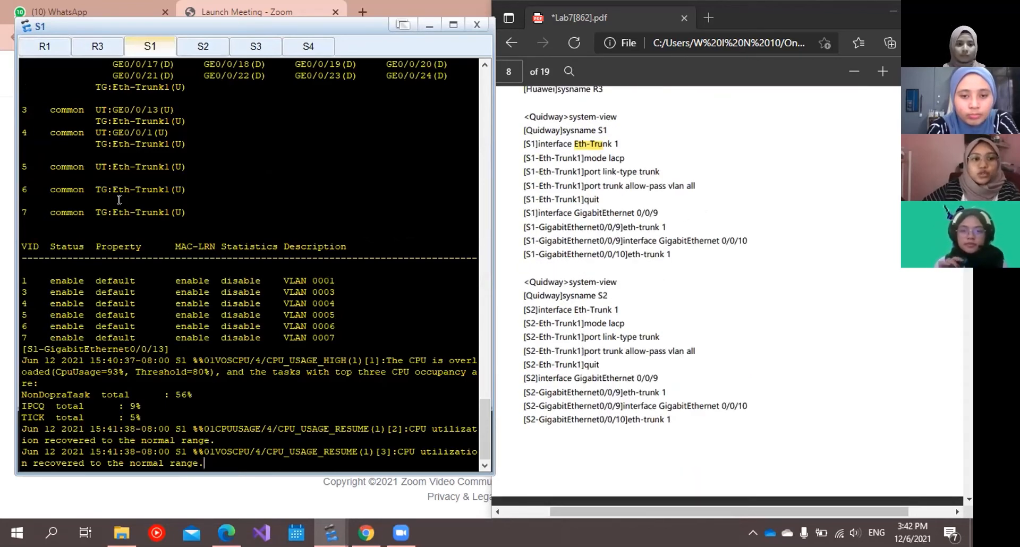
pyautogui.scroll(10, 441, 314)
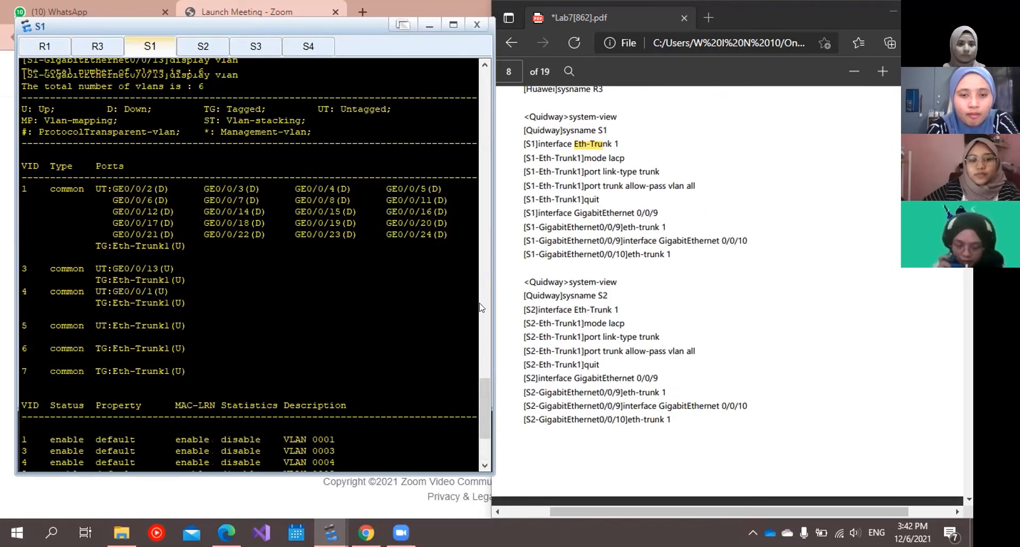
pyautogui.scroll(10, 472, 79)
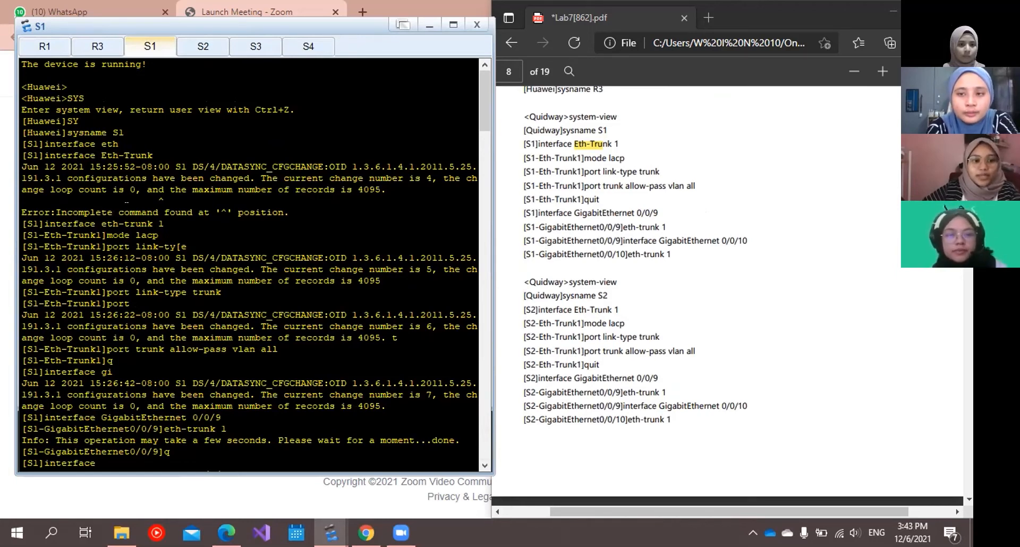
pyautogui.scroll(-2, 123, 172)
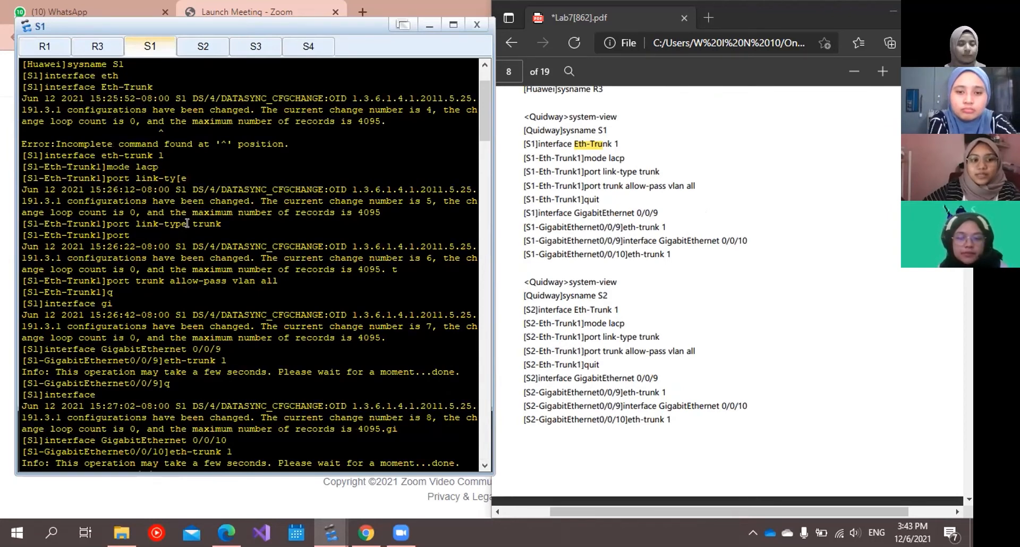
pyautogui.scroll(-2, 181, 222)
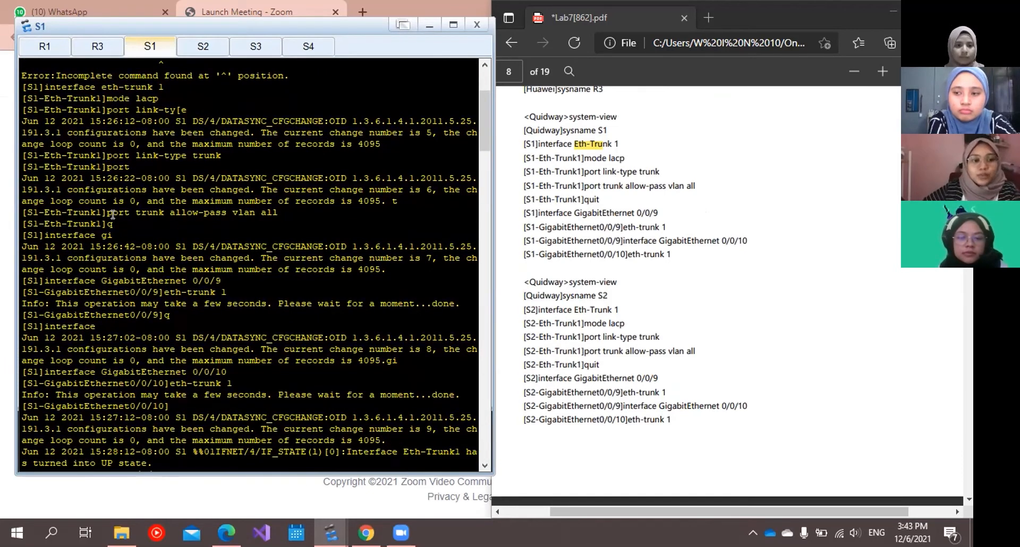
pyautogui.scroll(-1, 113, 214)
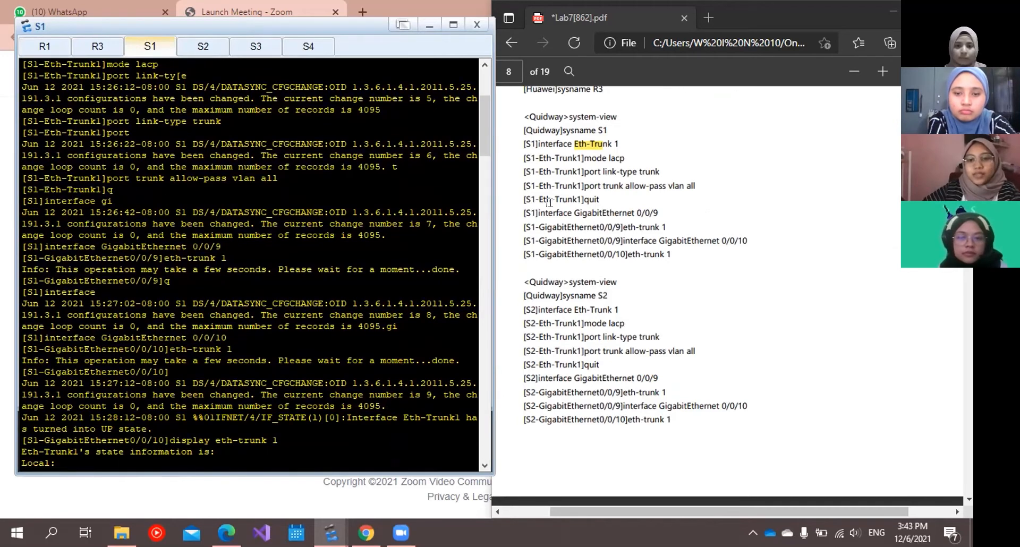
pyautogui.scroll(-1, 550, 201)
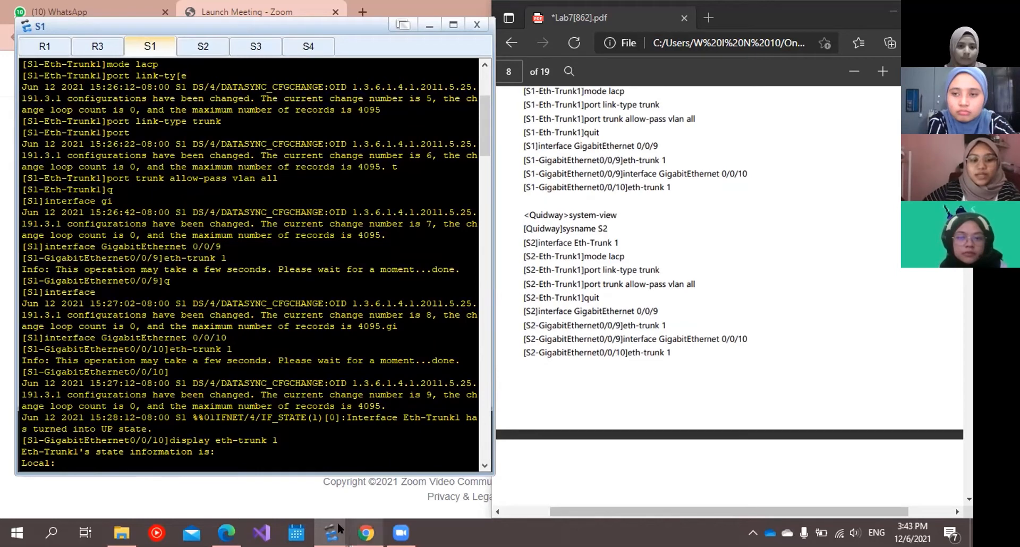
# Check the links between S1 and S2 in the eNSP topology, and examine the display eth-trunk 1 output in S1's console.
pyautogui.moveTo(335, 530)
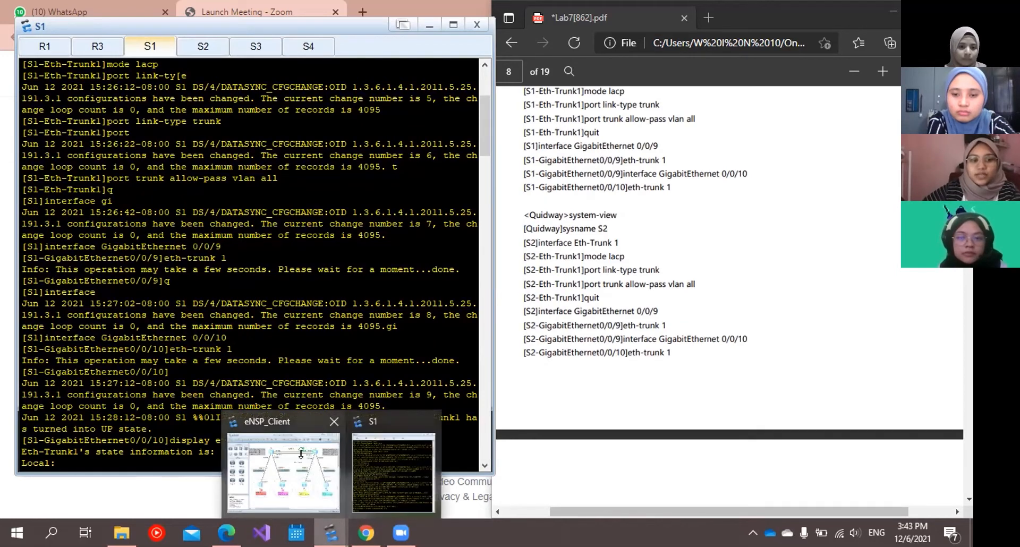
pyautogui.click(287, 470)
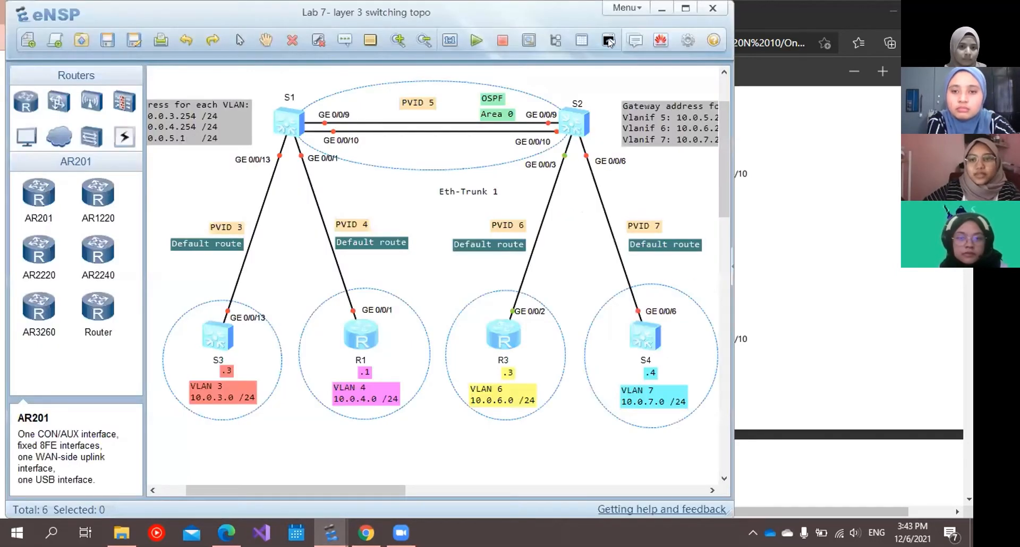
pyautogui.click(661, 9)
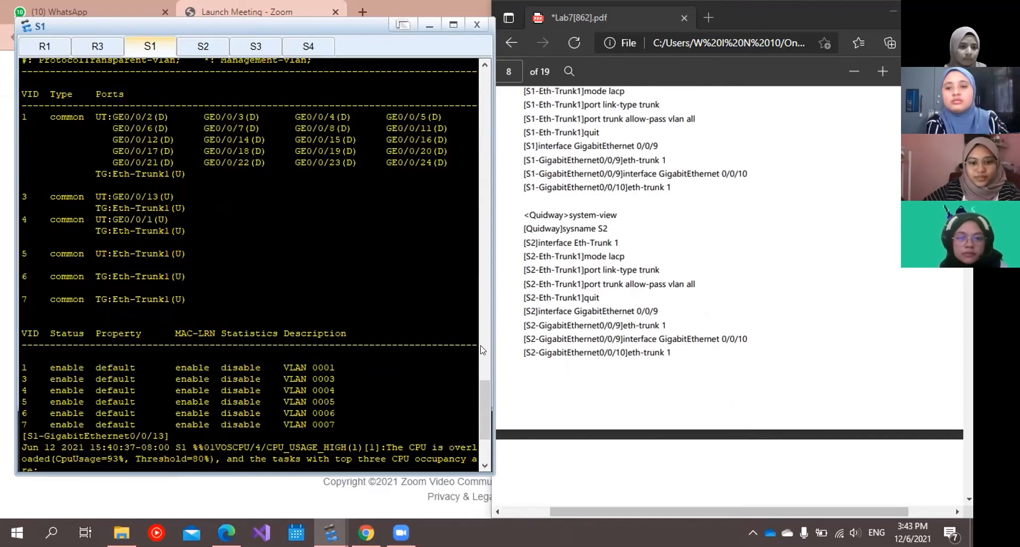
pyautogui.moveTo(484, 351); pyautogui.dragTo(482, 121)
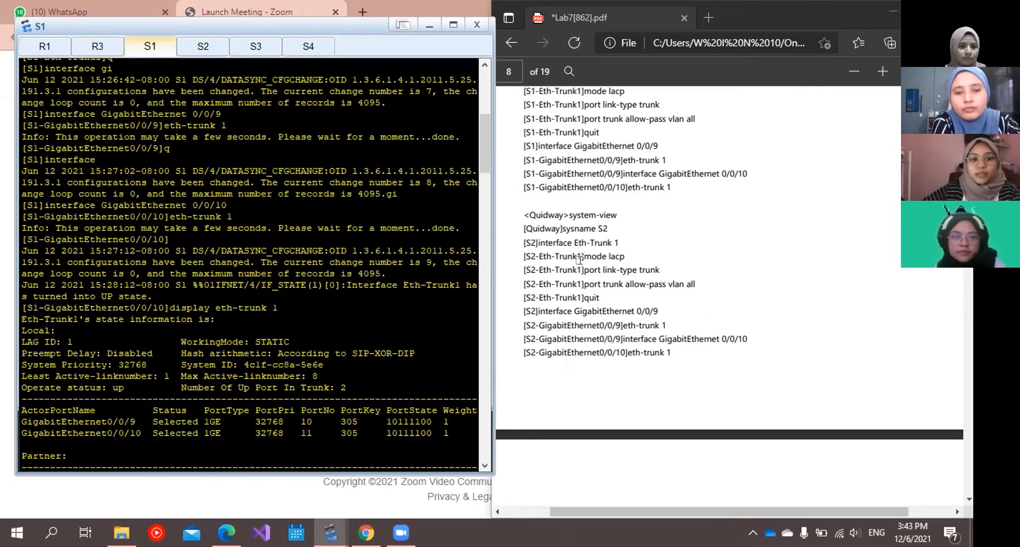
pyautogui.scroll(-2, 555, 252)
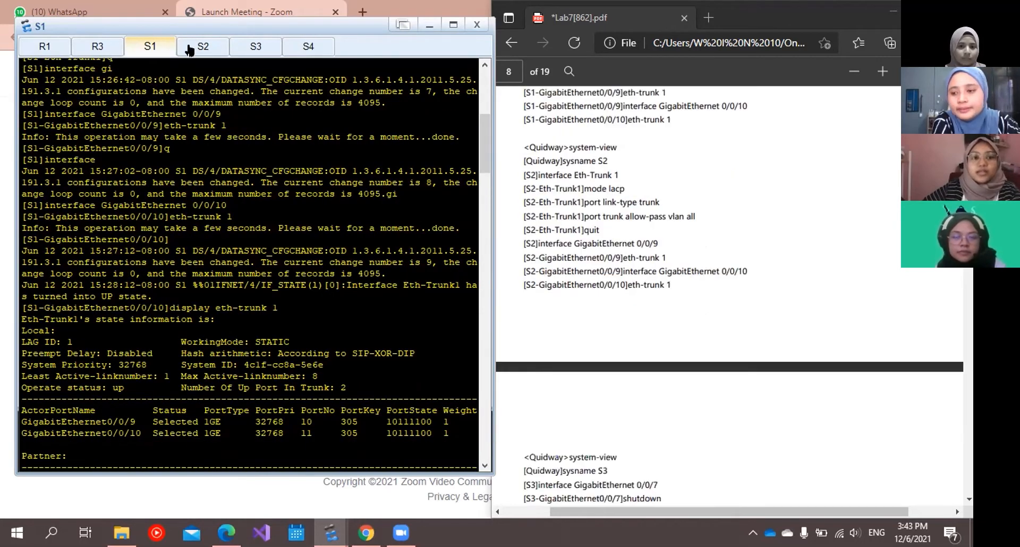
# Look over S2's Eth-Trunk 1 status output and quit its GigabitEthernet0/0/6 interface view to system view.
pyautogui.click(203, 47)
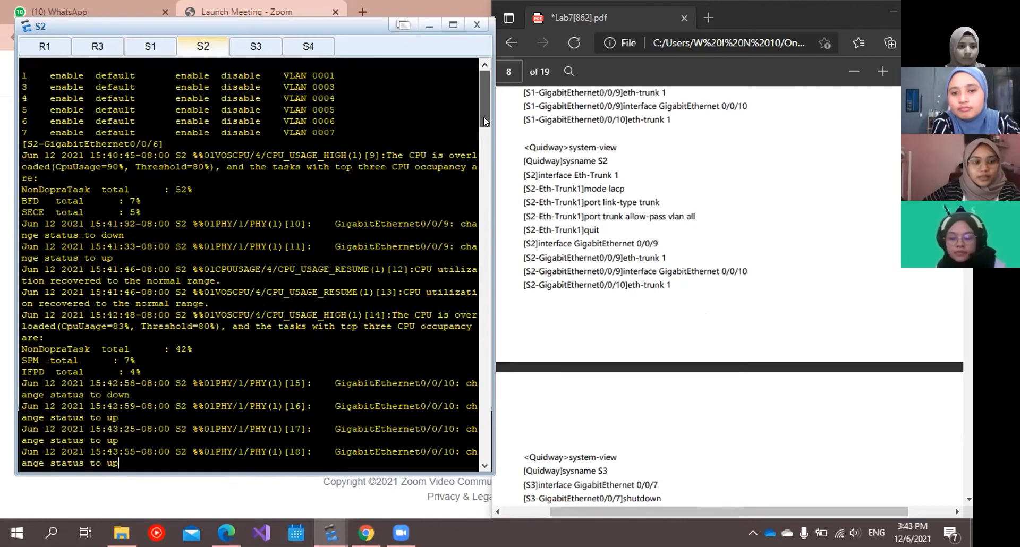
pyautogui.moveTo(486, 73)
pyautogui.mouseDown()
pyautogui.moveTo(483, 94)
pyautogui.moveTo(483, 75)
pyautogui.mouseUp()
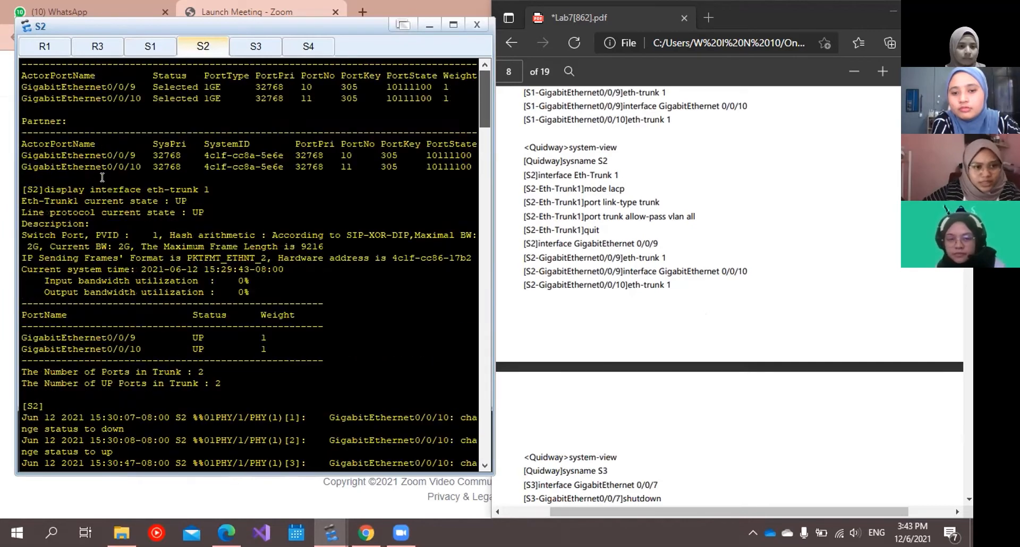
pyautogui.scroll(-1, 102, 177)
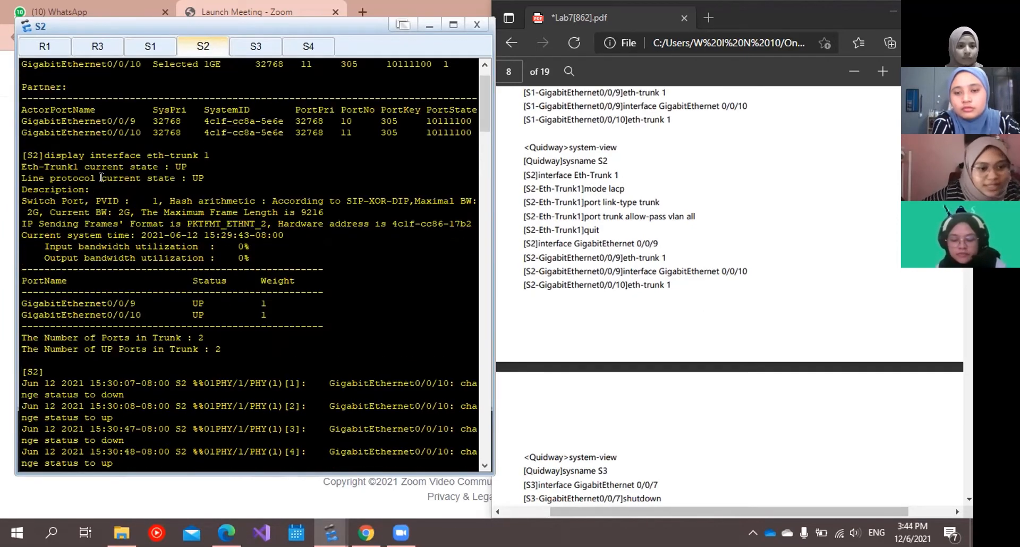
pyautogui.scroll(-1, 102, 233)
pyautogui.scroll(2, 102, 234)
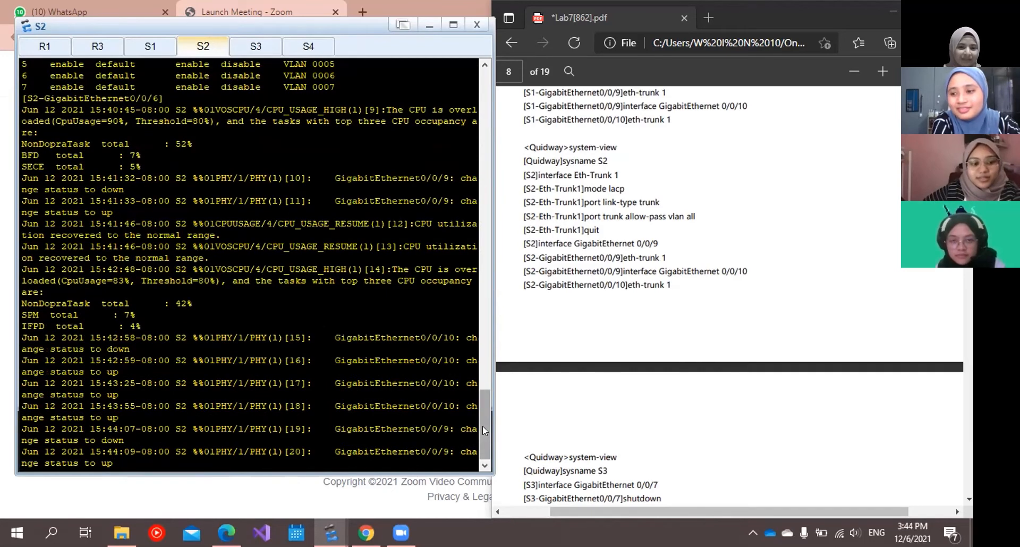
pyautogui.press('Return')
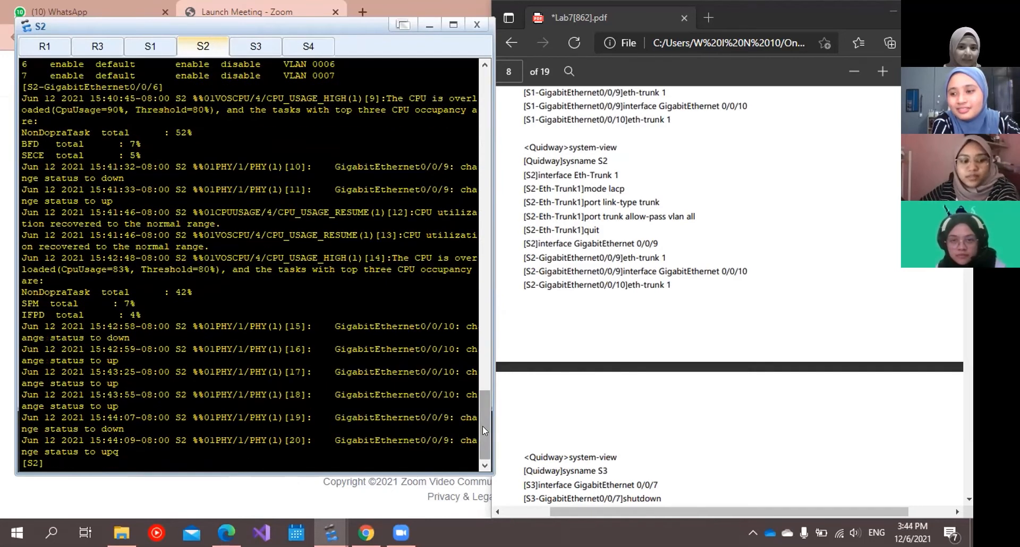
# Look through S2's VLAN listing and earlier commands alongside the lab guide's S2 Eth-Trunk 1 configuration.
pyautogui.scroll(9, 449, 82)
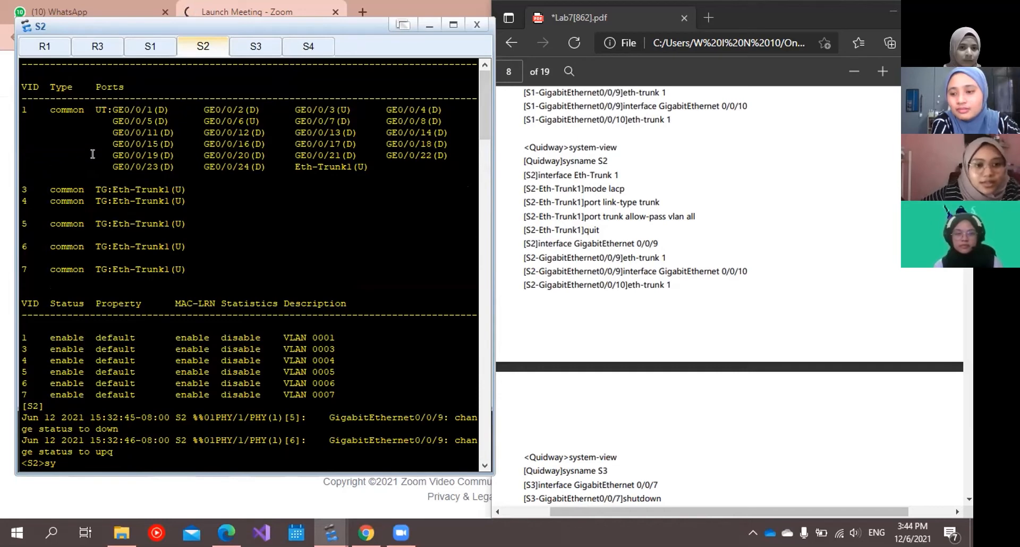
pyautogui.scroll(-4, 93, 210)
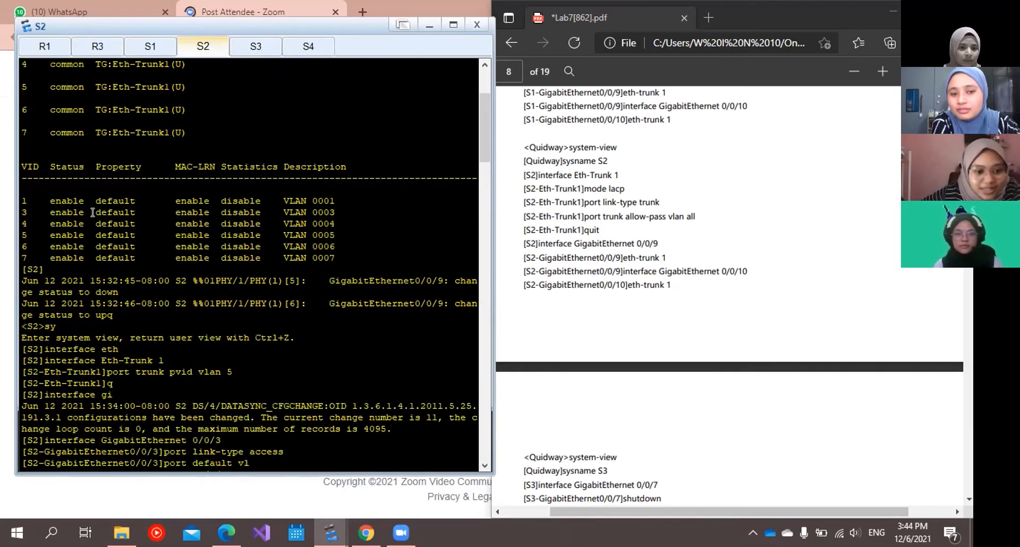
pyautogui.scroll(4, 92, 214)
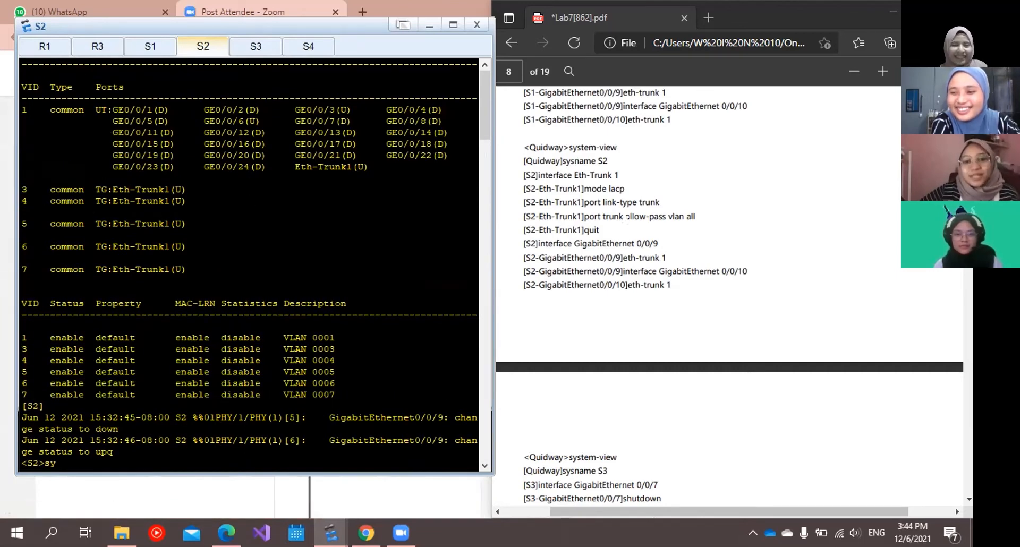
pyautogui.scroll(-3, 625, 220)
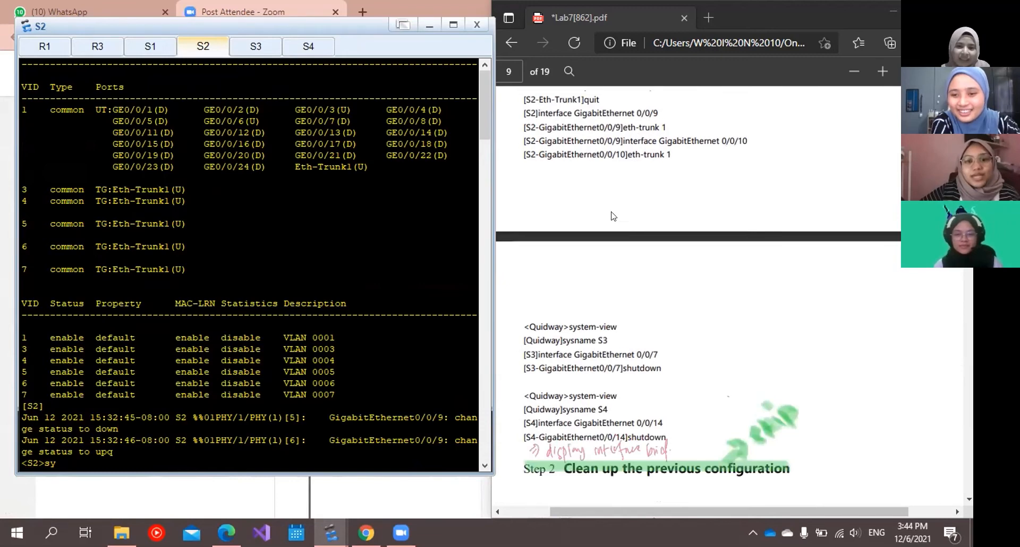
pyautogui.scroll(3, 625, 221)
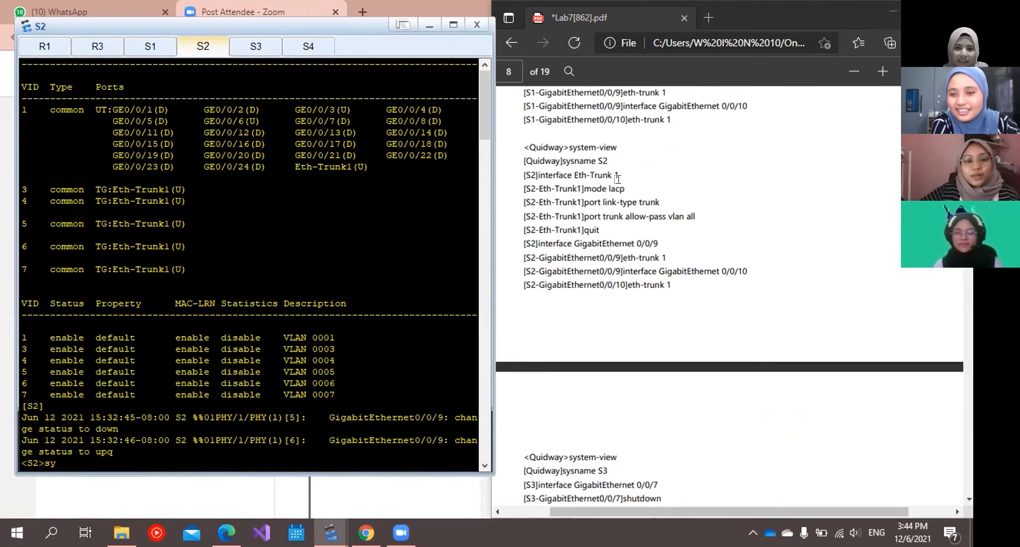
pyautogui.scroll(-6, 584, 213)
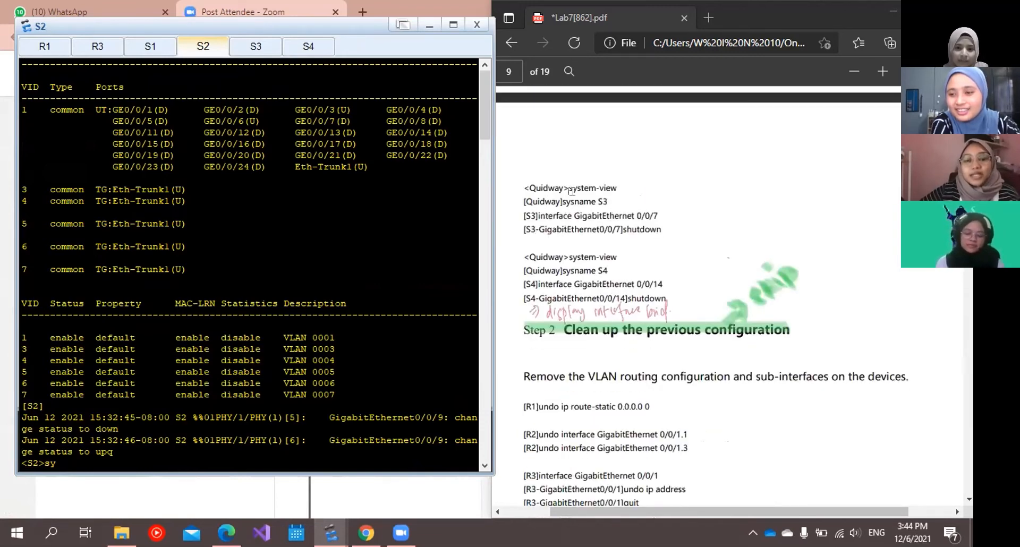
# Examine S3's interface brief table and highlight the GigabitEthernet0/0/13 status.
pyautogui.click(249, 48)
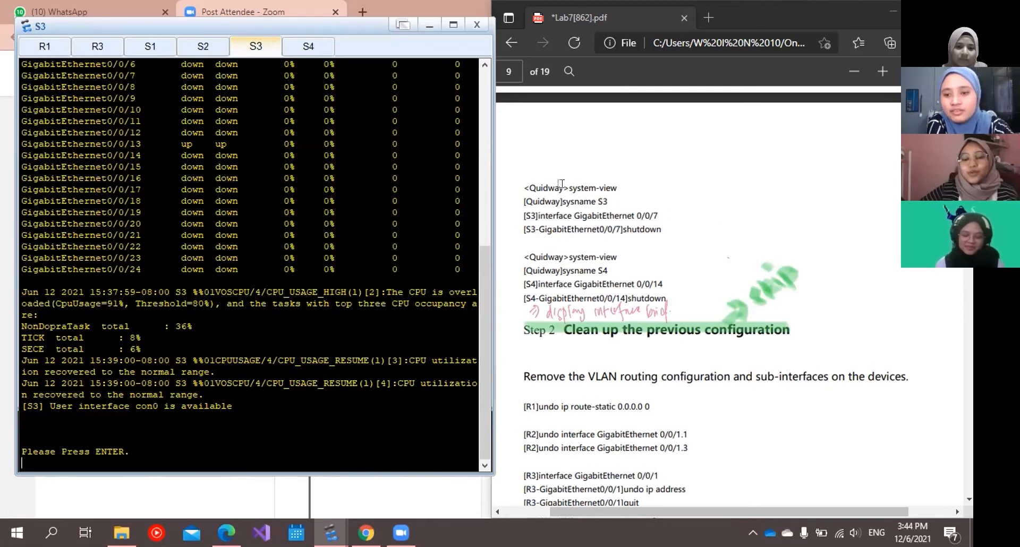
pyautogui.scroll(1, 226, 216)
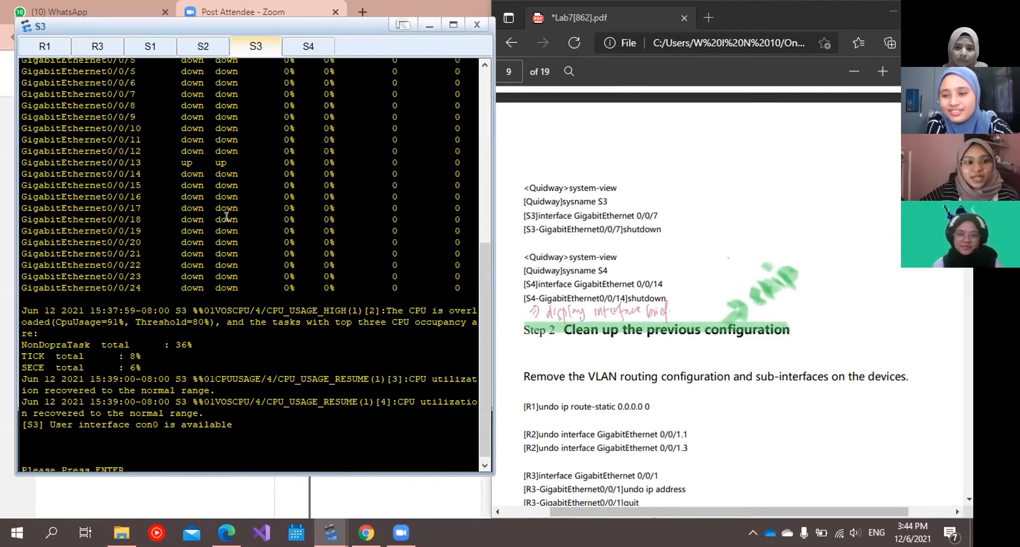
pyautogui.scroll(3, 226, 216)
pyautogui.scroll(2, 41, 133)
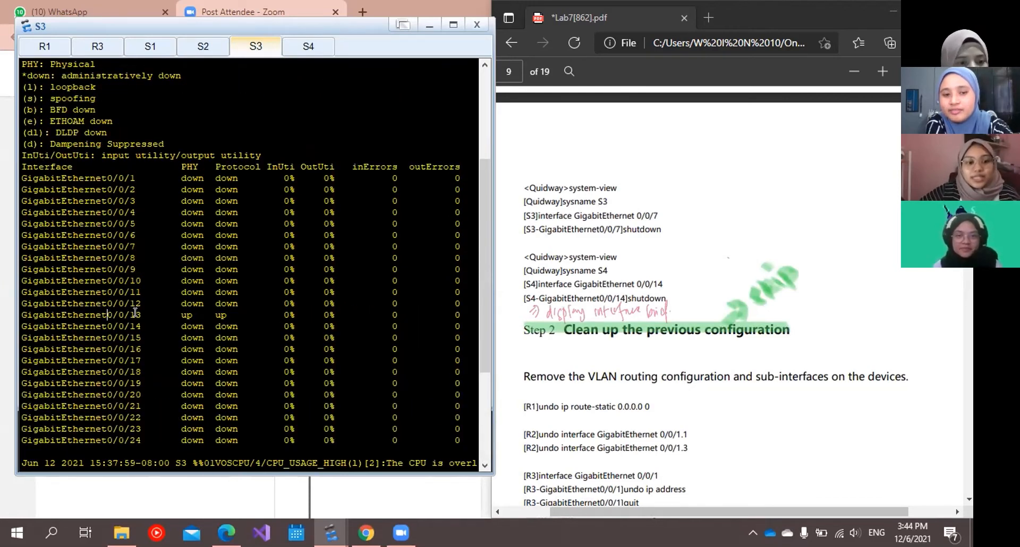
pyautogui.moveTo(136, 313); pyautogui.dragTo(247, 306)
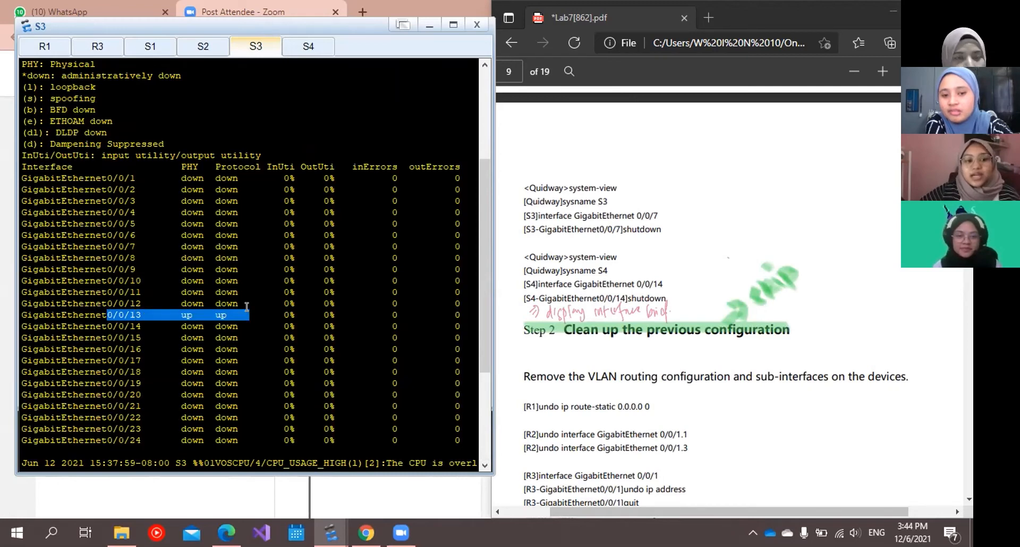
# Highlight the GigabitEthernet0/0/6 status in S4's interface brief table and view the lab guide's Step 2 on cleaning up the previous configuration.
pyautogui.click(308, 48)
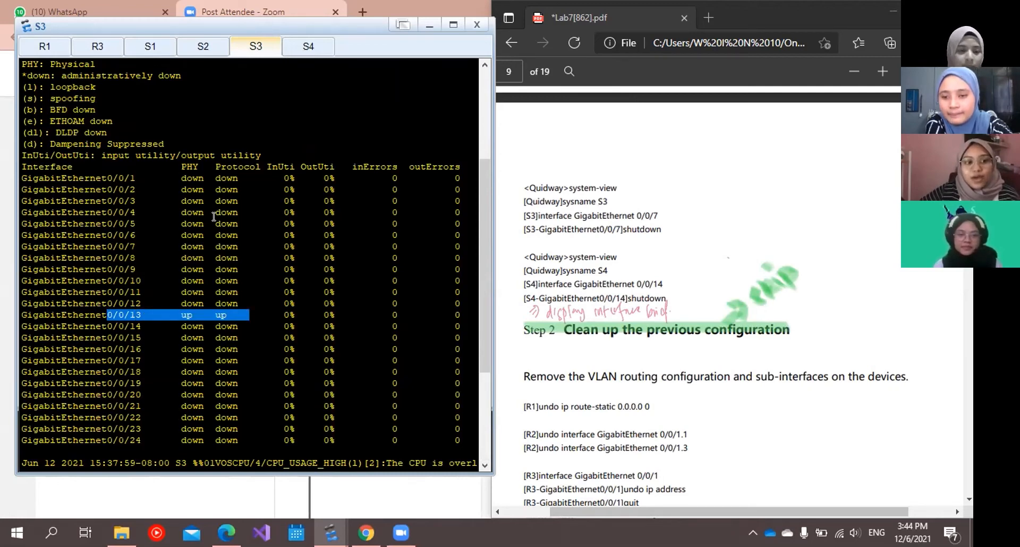
pyautogui.scroll(5, 211, 224)
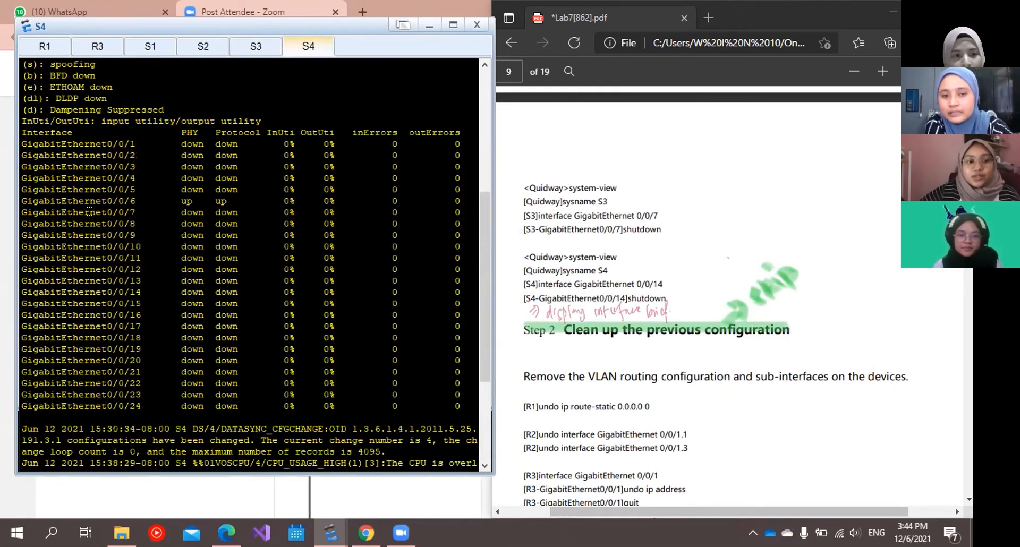
pyautogui.moveTo(90, 211); pyautogui.dragTo(222, 200)
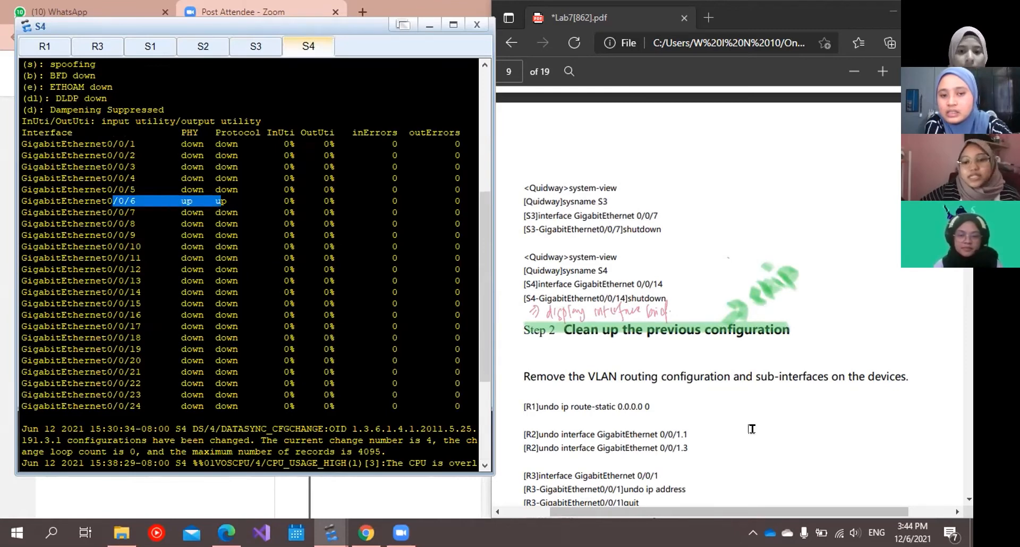
pyautogui.scroll(-4, 600, 286)
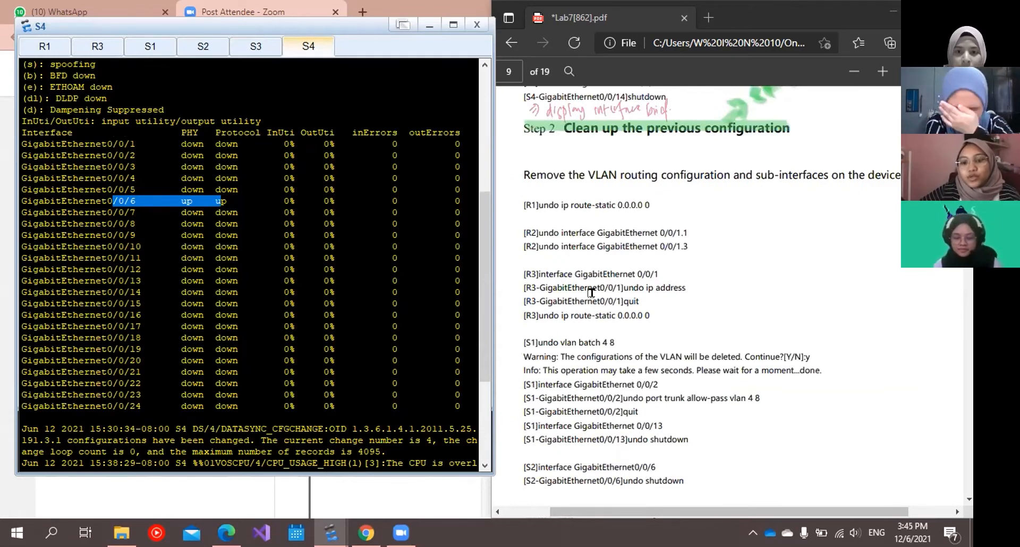
# Look through the lab guide from the clean-up commands to Step 3 on configuring VLANs 3 through 7 for S1 and S2.
pyautogui.scroll(-4, 591, 293)
pyautogui.scroll(-5, 593, 295)
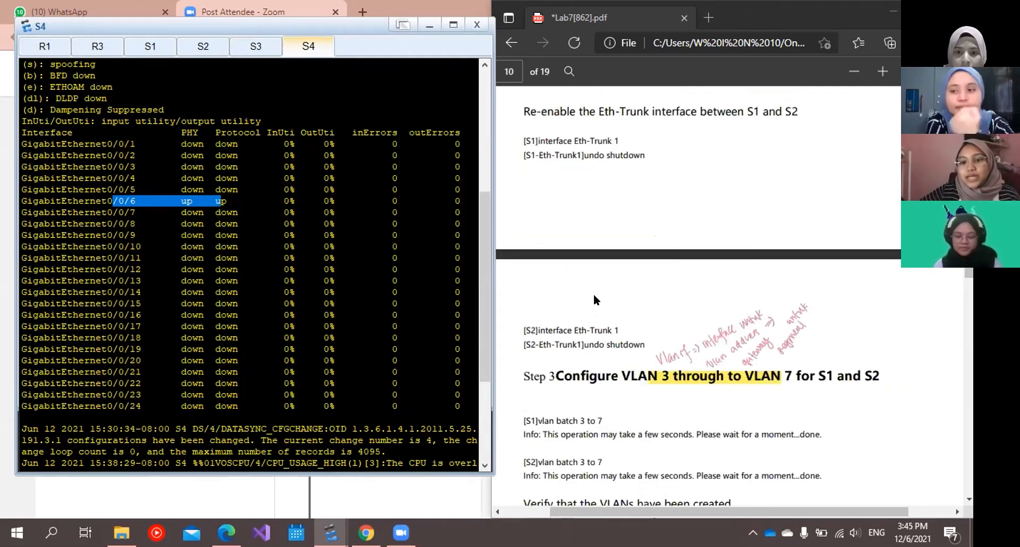
pyautogui.scroll(-5, 594, 294)
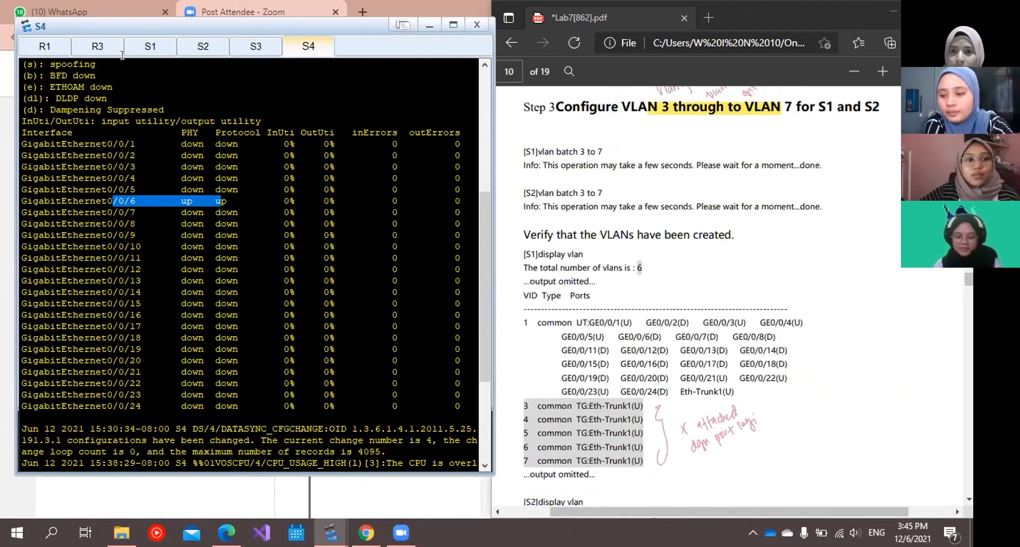
# Find S1's vlan batch 3 to 7 command in its console history and examine the VLAN listing below it.
pyautogui.click(143, 47)
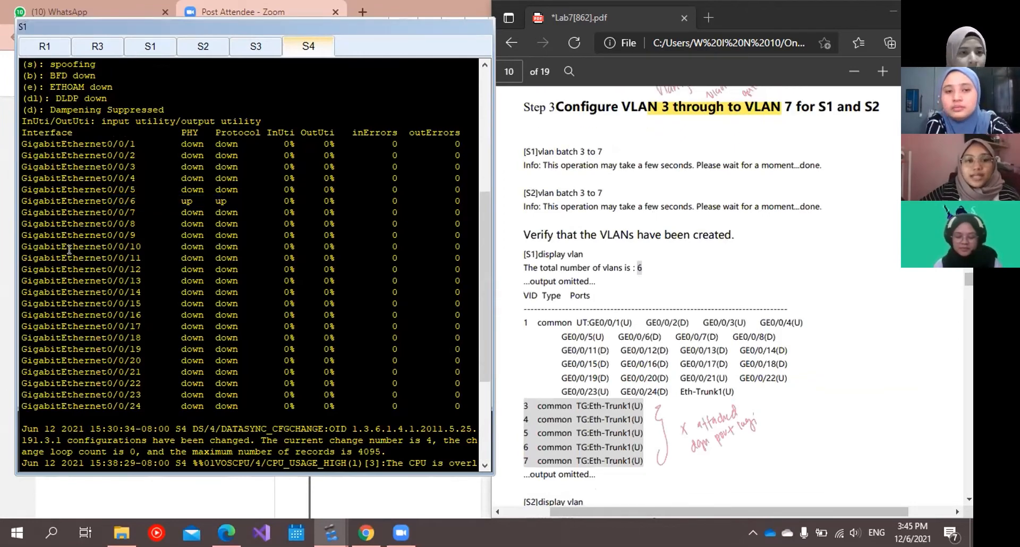
pyautogui.scroll(5, 85, 246)
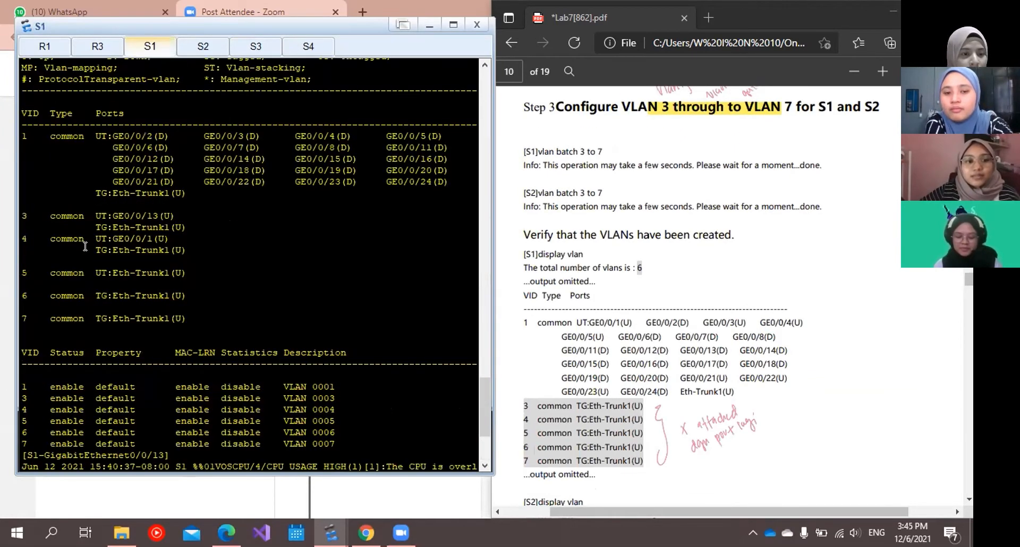
pyautogui.scroll(12, 85, 246)
pyautogui.scroll(12, 85, 247)
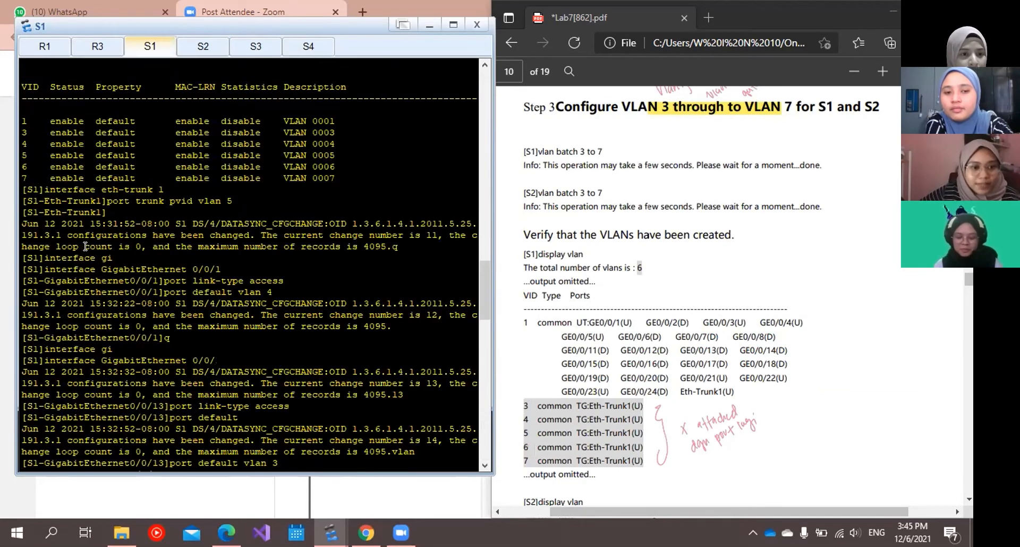
pyautogui.scroll(1, 85, 246)
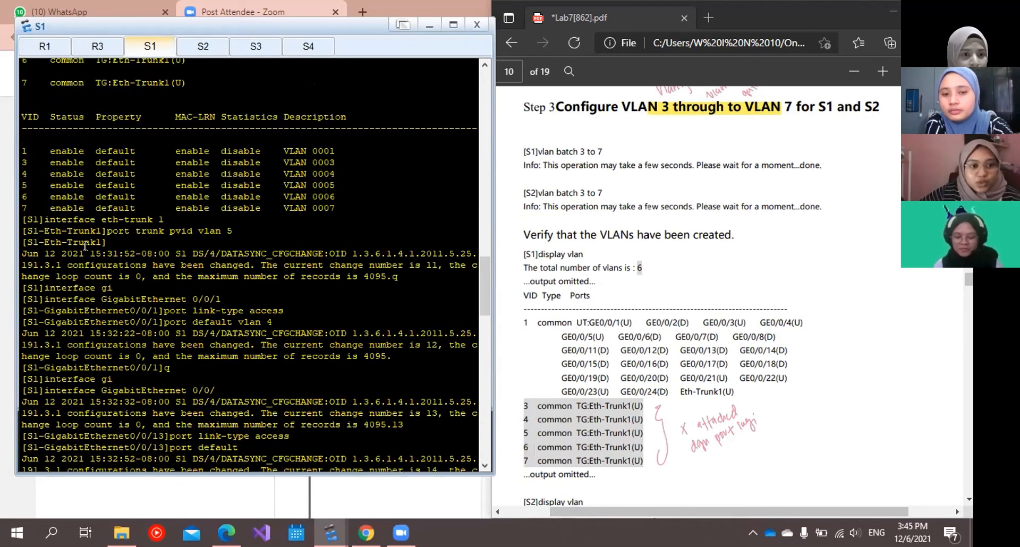
pyautogui.scroll(2, 85, 246)
pyautogui.scroll(8, 72, 155)
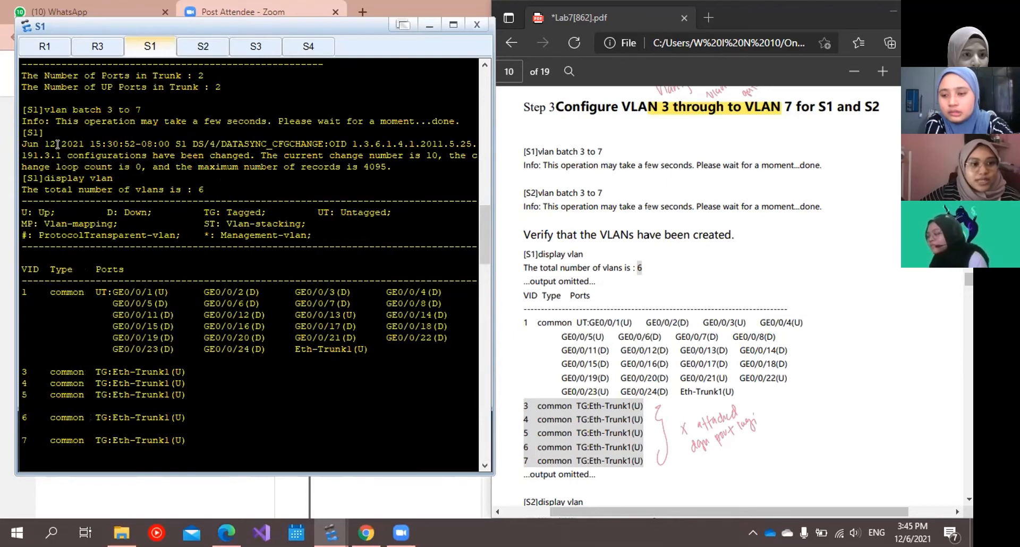
pyautogui.scroll(1, 57, 144)
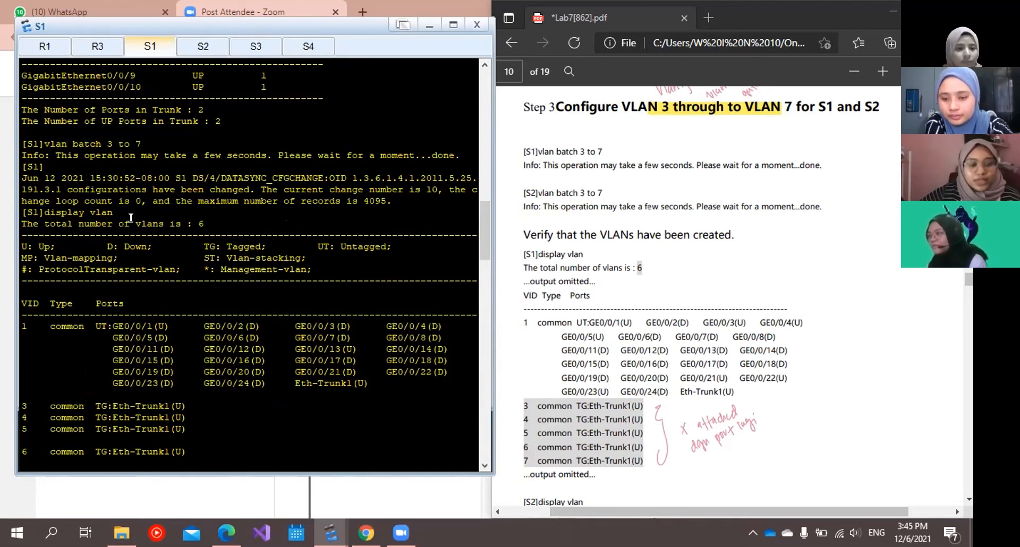
pyautogui.scroll(-1, 131, 218)
pyautogui.scroll(-1, 46, 211)
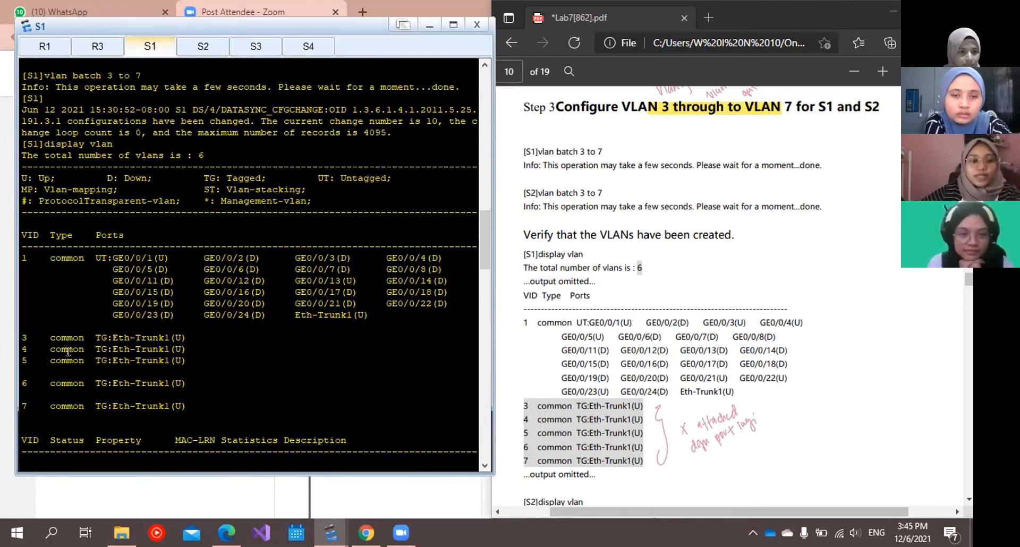
pyautogui.scroll(-1, 62, 348)
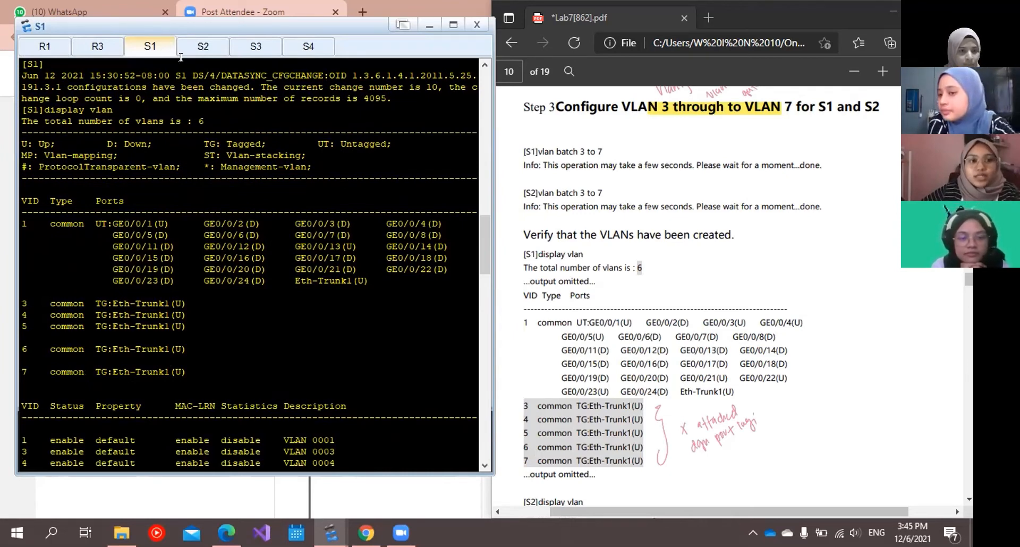
# View the lab guide's S2 VLAN listing and highlight the VLAN 3 to 7 rows in S2's own listing.
pyautogui.scroll(-1, 695, 297)
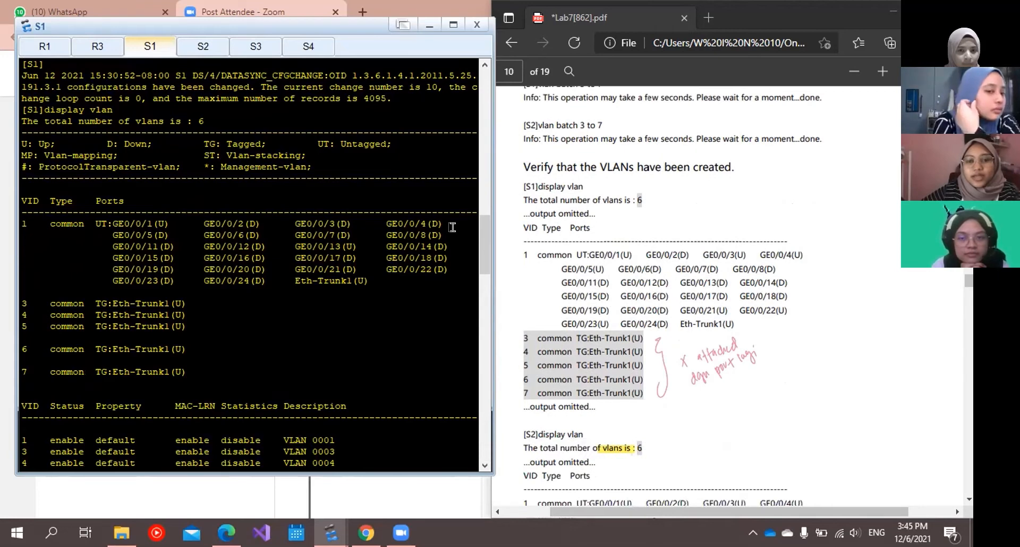
pyautogui.scroll(-4, 696, 297)
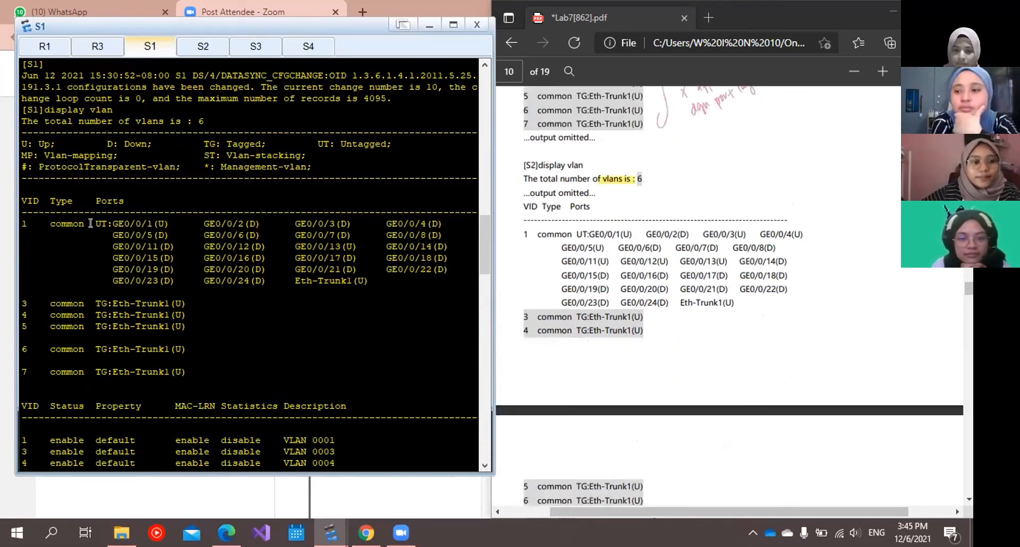
pyautogui.hotkey('ctrl', 'Tab')
pyautogui.scroll(10, 91, 223)
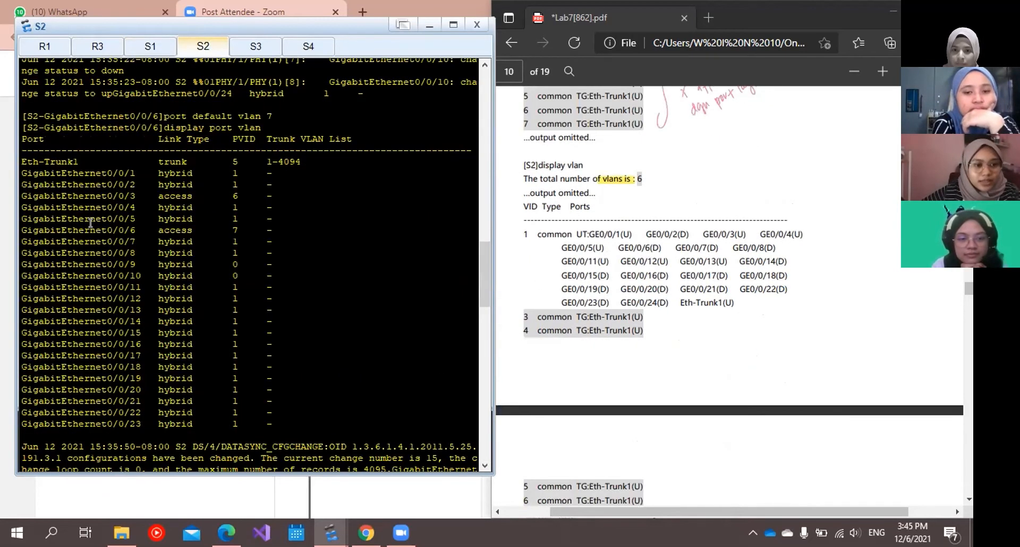
pyautogui.scroll(10, 91, 223)
pyautogui.scroll(8, 91, 223)
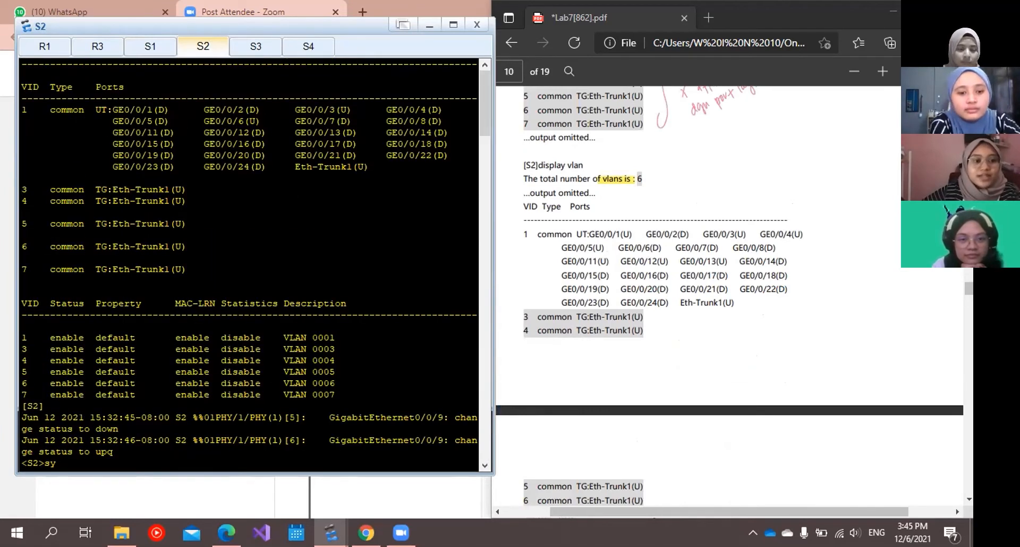
pyautogui.moveTo(33, 190); pyautogui.dragTo(179, 269)
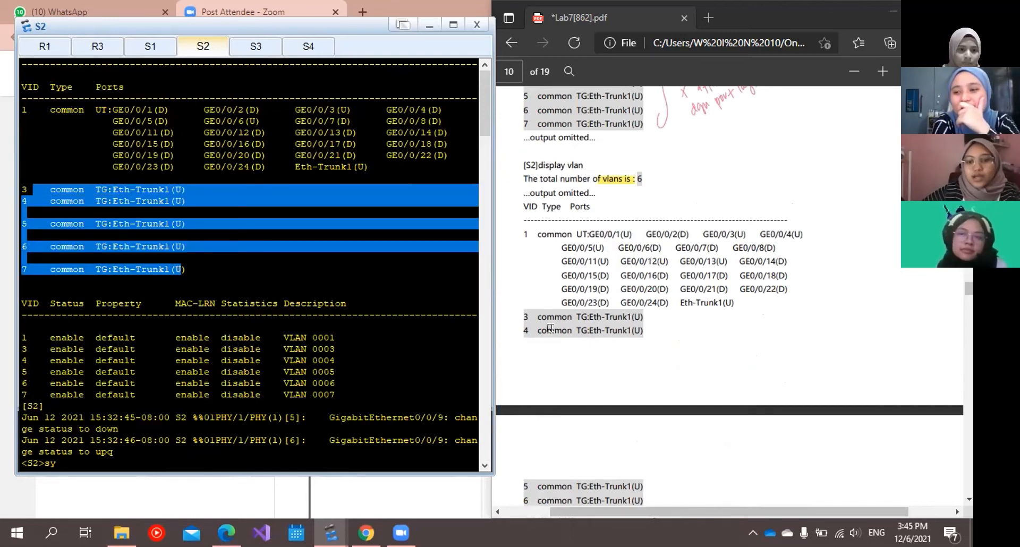
# Show the lab guide's Step 4 on setting the Eth-Trunk PVID and quit S2's system view to user view.
pyautogui.scroll(-1, 554, 328)
pyautogui.scroll(-7, 556, 330)
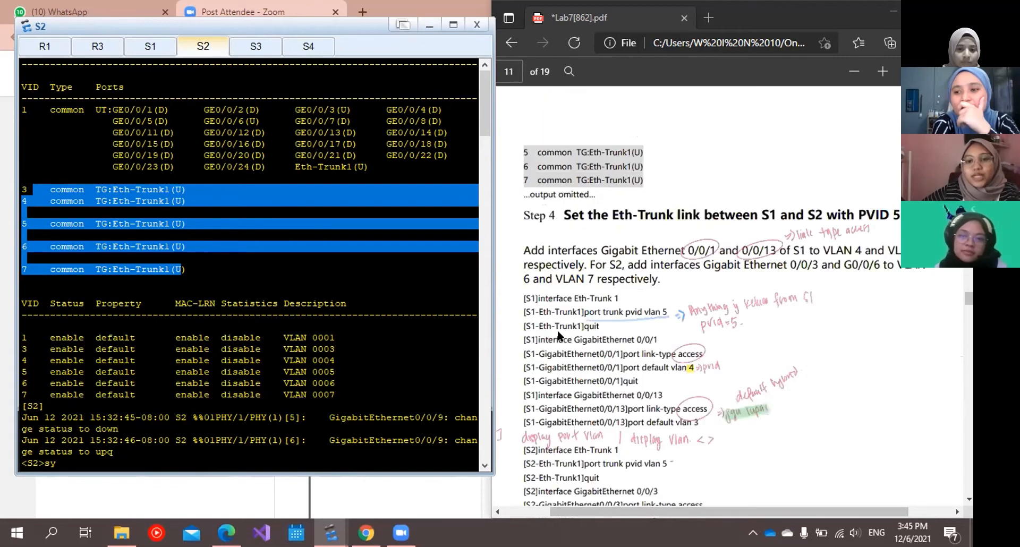
pyautogui.scroll(-1, 623, 196)
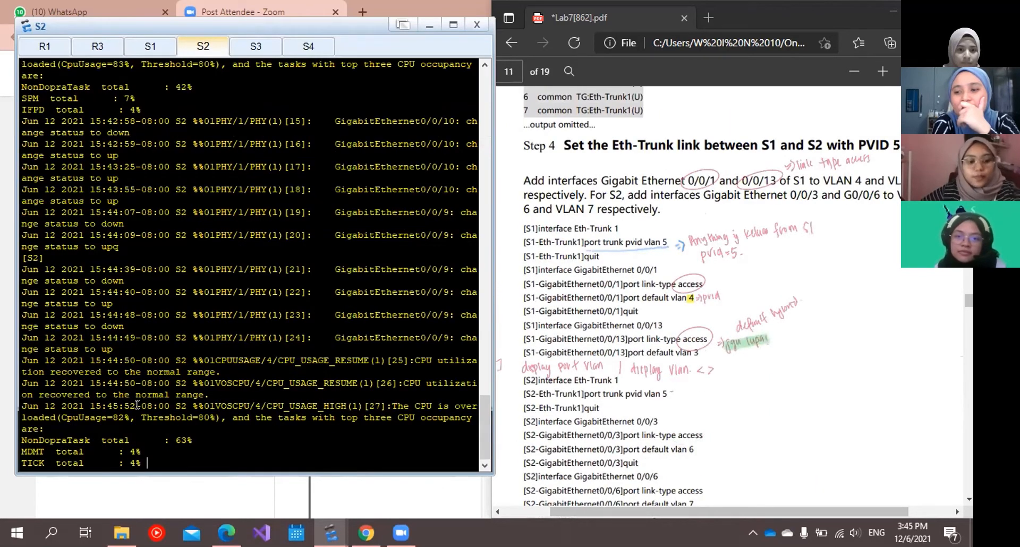
pyautogui.write('q')
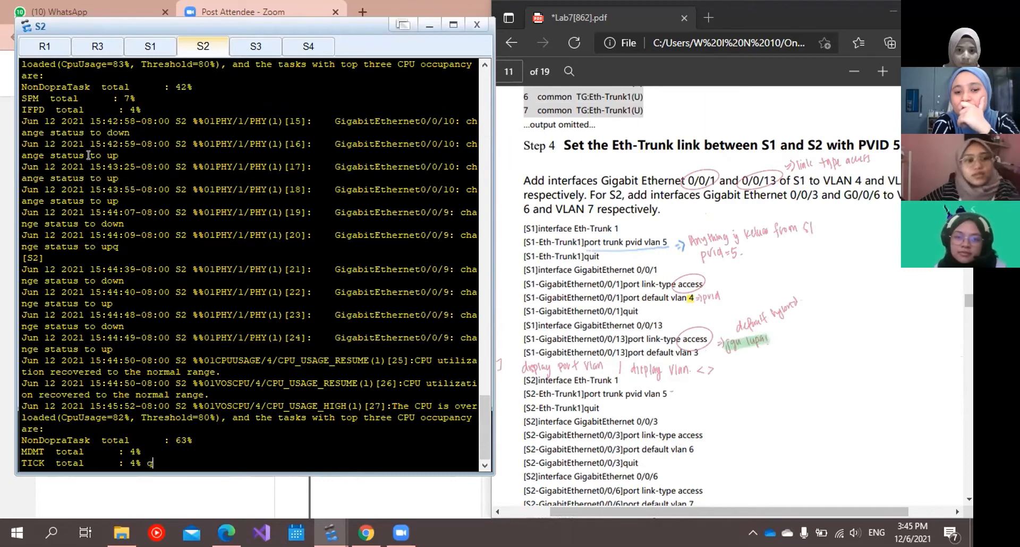
pyautogui.press('Return')
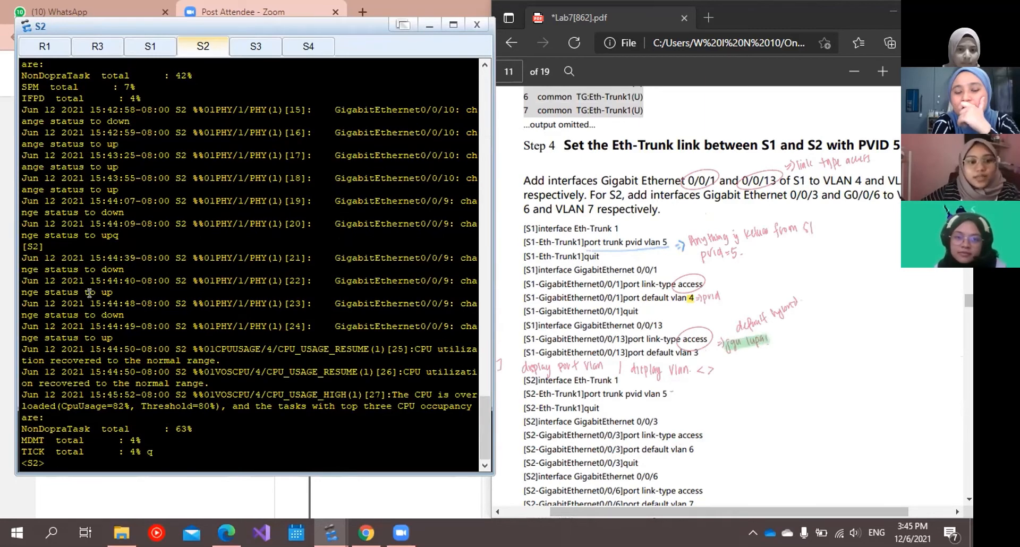
# Review S1's Eth-Trunk 1 and access port commands alongside the lab guide's Step 4 and the eNSP topology diagram.
pyautogui.scroll(10, 88, 292)
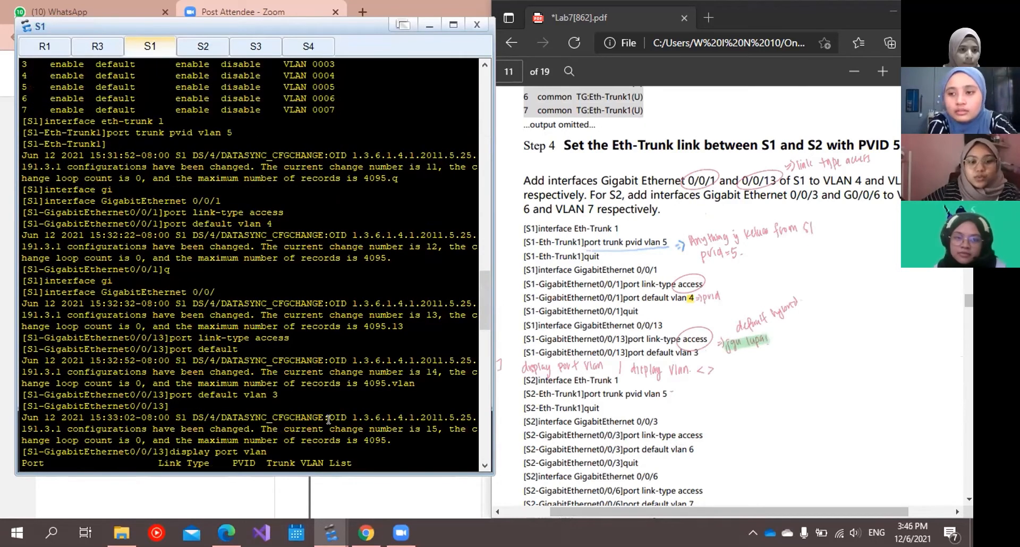
pyautogui.click(331, 533)
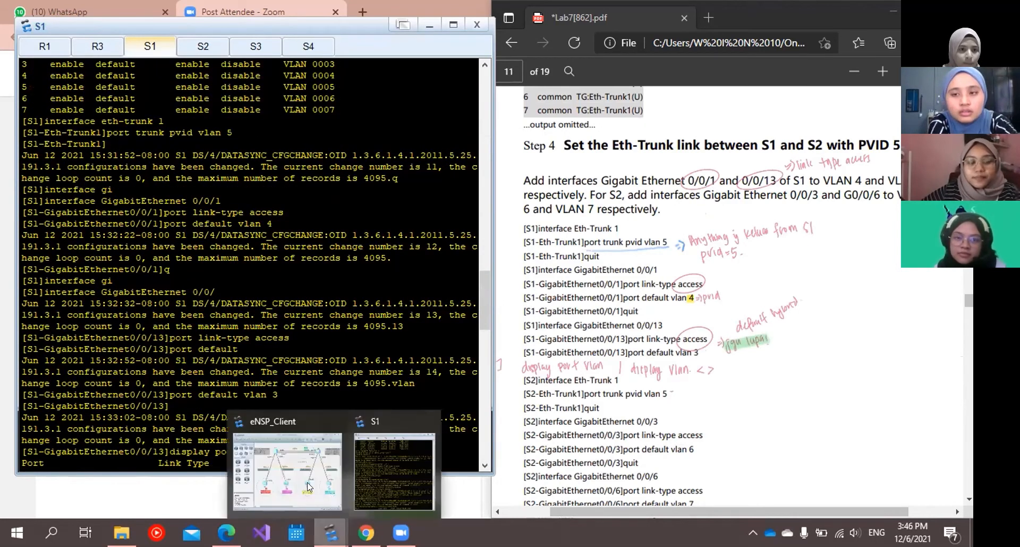
pyautogui.click(308, 484)
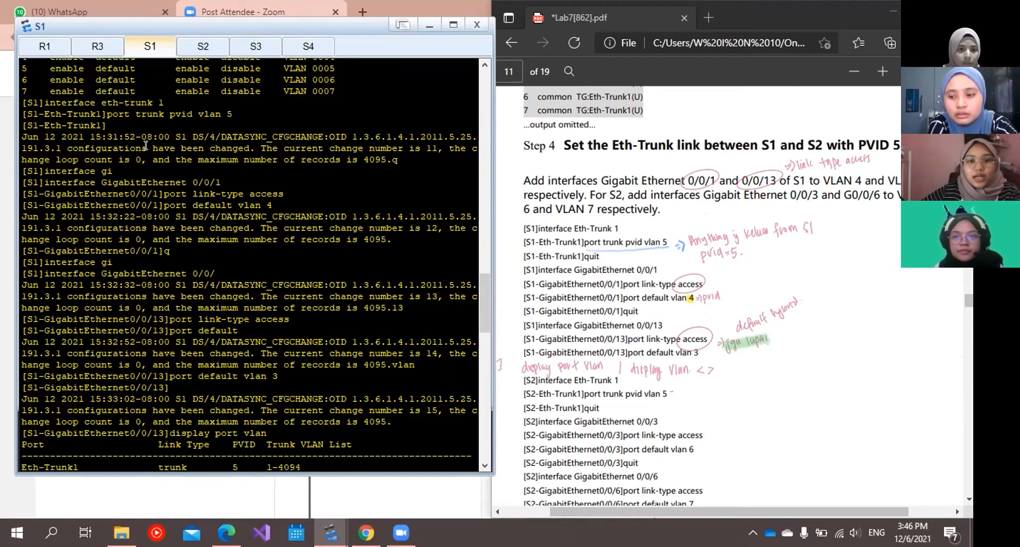
pyautogui.scroll(-1, 634, 264)
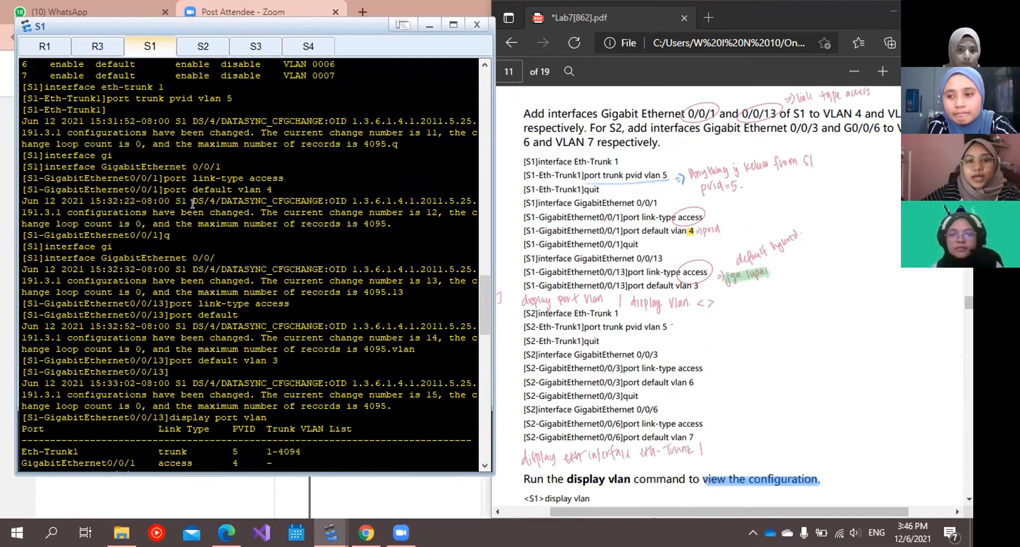
pyautogui.scroll(-1, 632, 265)
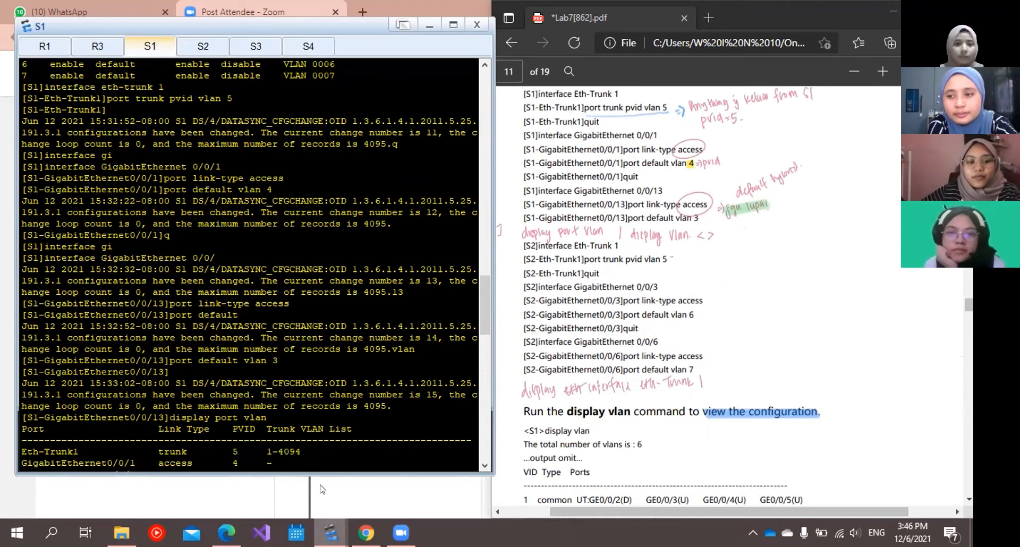
pyautogui.click(284, 473)
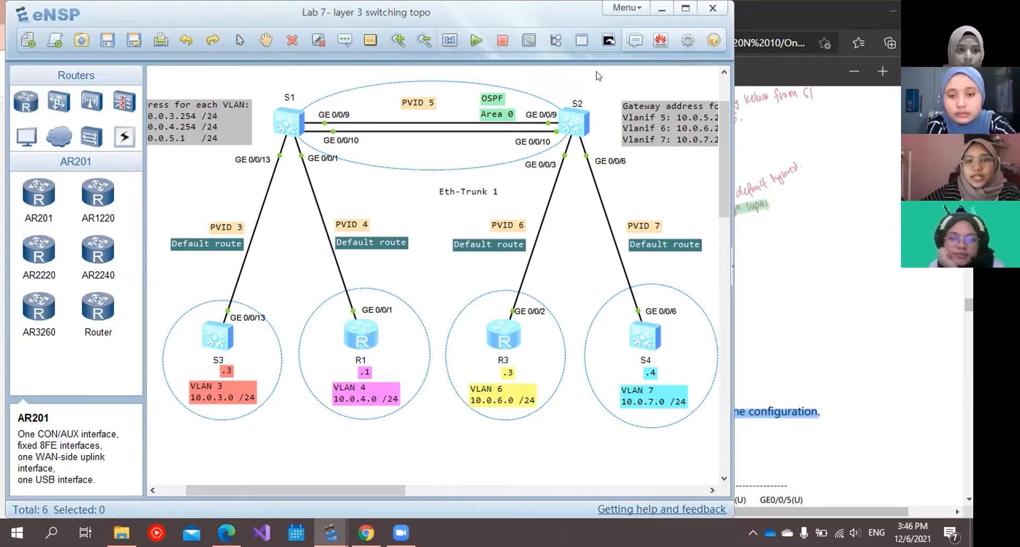
pyautogui.click(658, 9)
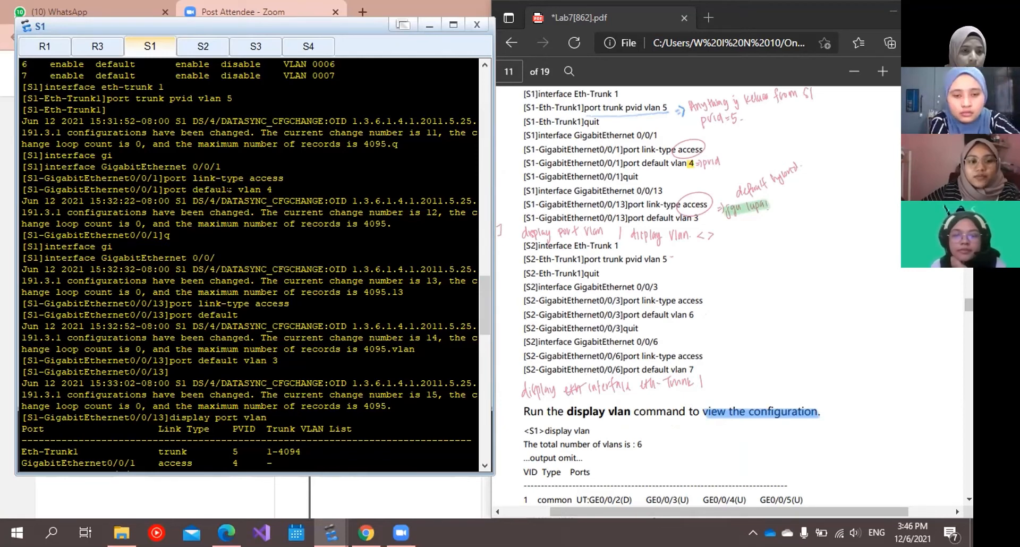
# Examine S1's default VLAN commands and highlight the GigabitEthernet0/0/1 and 0/0/13 link types in its port VLAN table.
pyautogui.click(256, 188)
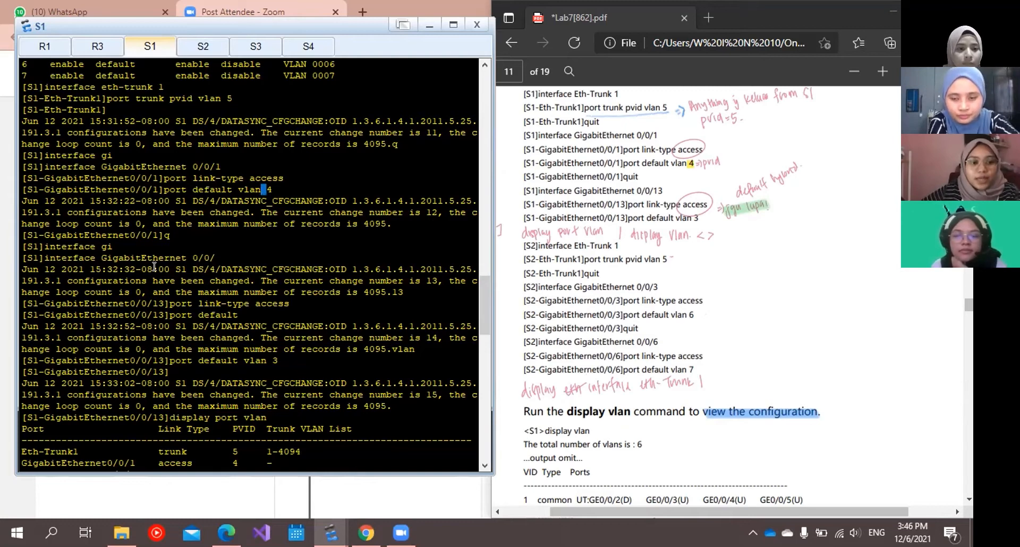
pyautogui.scroll(-2, 144, 301)
pyautogui.scroll(-1, 144, 301)
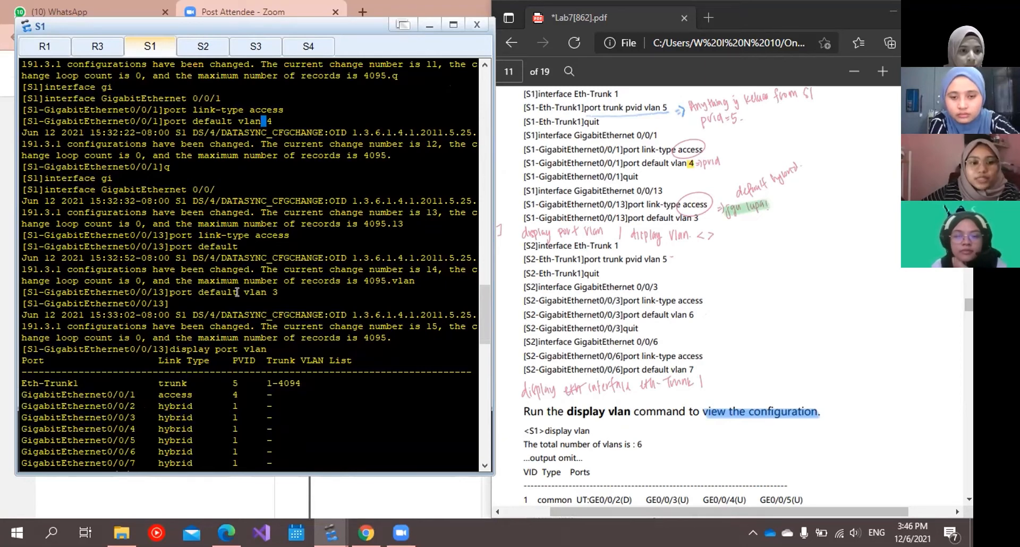
pyautogui.scroll(-5, 258, 289)
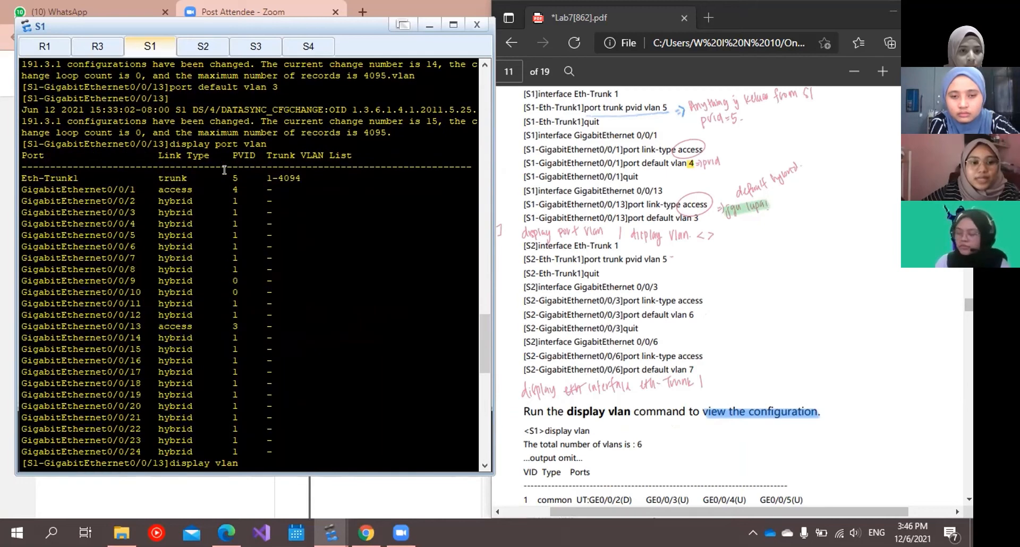
pyautogui.scroll(-2, 69, 133)
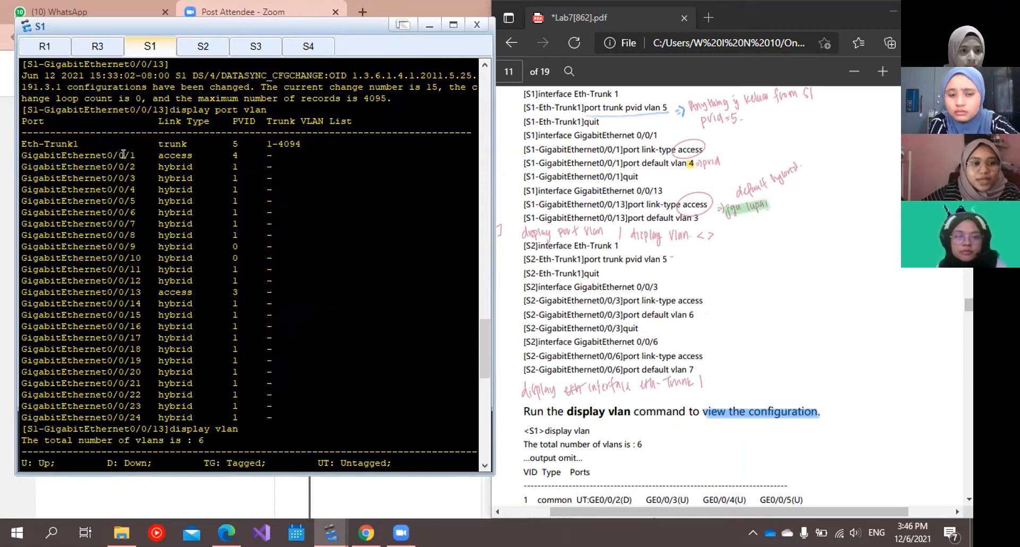
pyautogui.moveTo(131, 155); pyautogui.dragTo(182, 147)
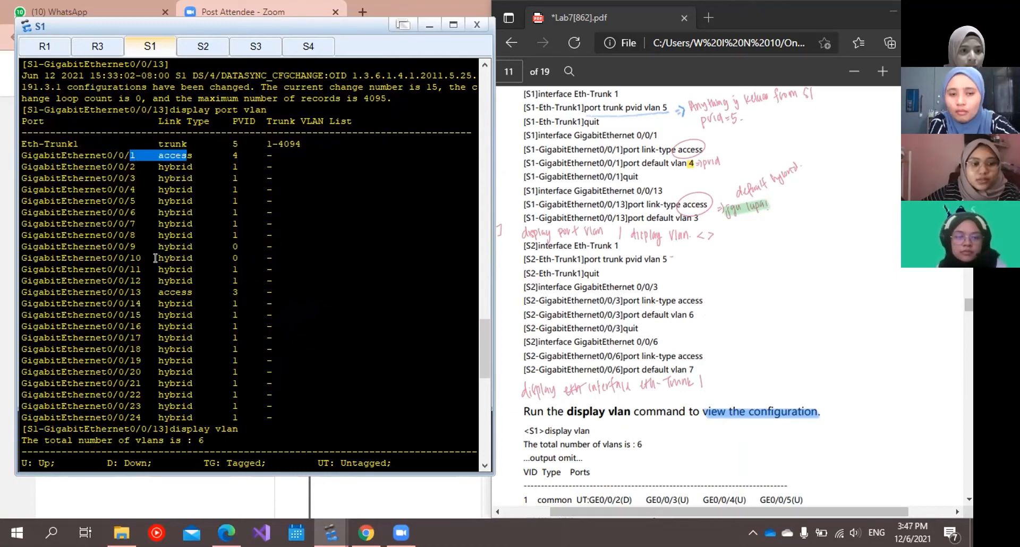
pyautogui.moveTo(130, 292); pyautogui.dragTo(201, 292)
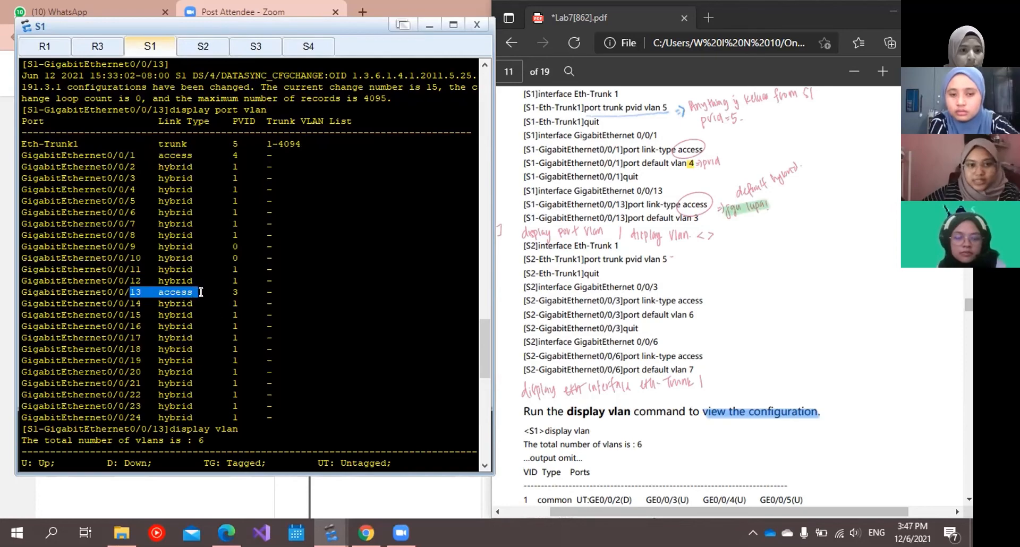
# Find S2's commands for the Eth-Trunk 1 PVID and the GigabitEthernet0/0/3 and 0/0/6 access ports in its console history.
pyautogui.click(200, 51)
pyautogui.scroll(20, 178, 246)
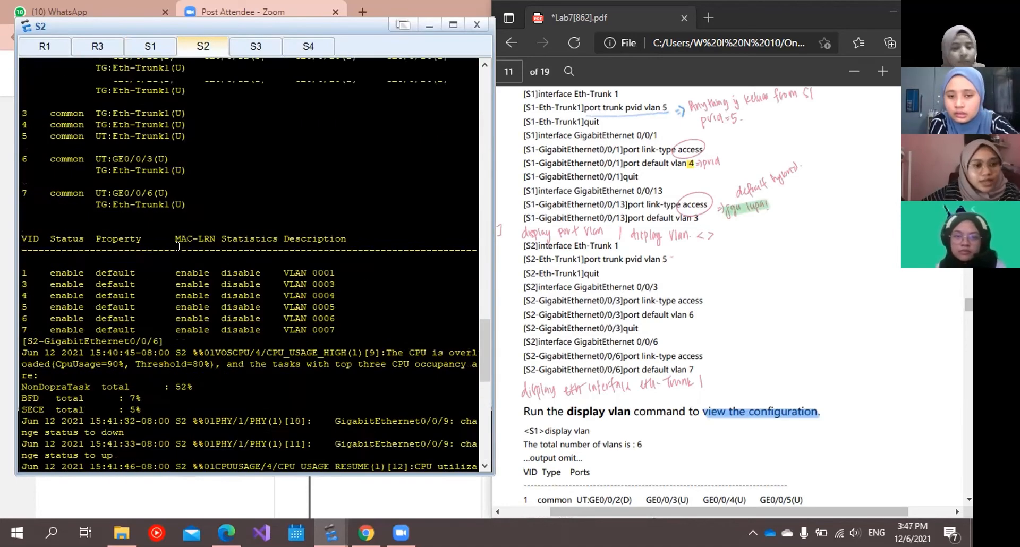
pyautogui.scroll(1, 179, 246)
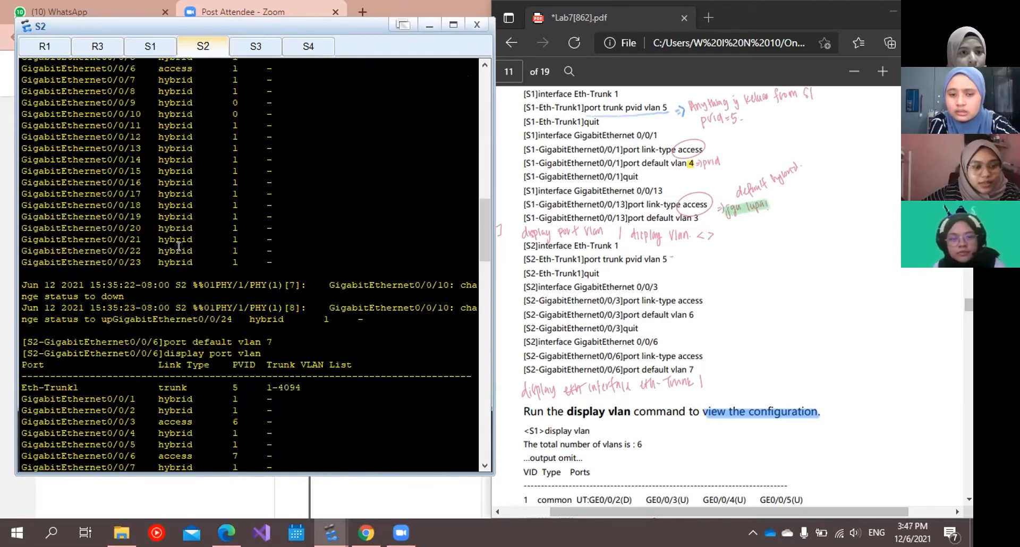
pyautogui.scroll(10, 179, 246)
pyautogui.scroll(1, 179, 246)
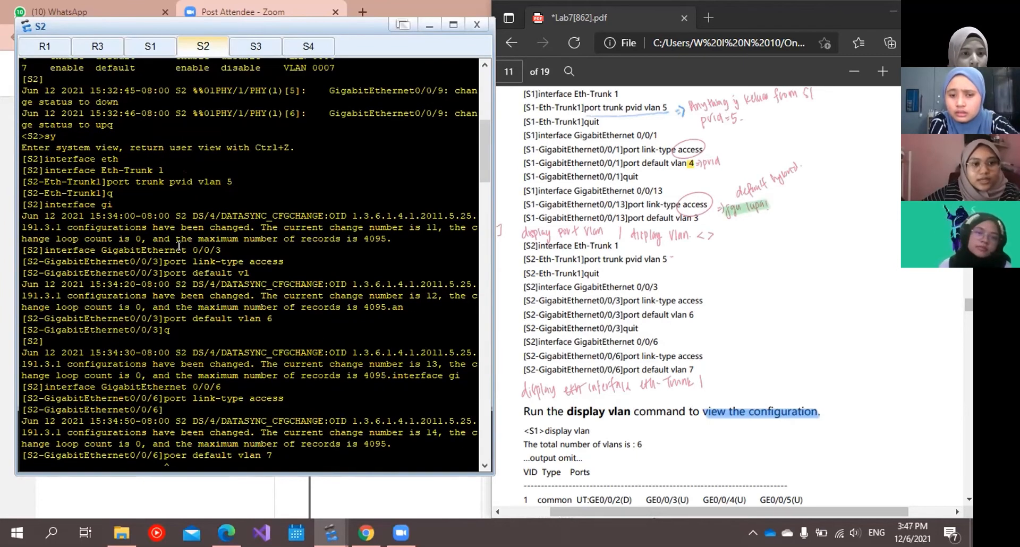
# Show the lab guide's display vlan output and review S2's Eth-Trunk 1 and GigabitEthernet0/0/3 commands down to display port vlan.
pyautogui.scroll(1, 179, 246)
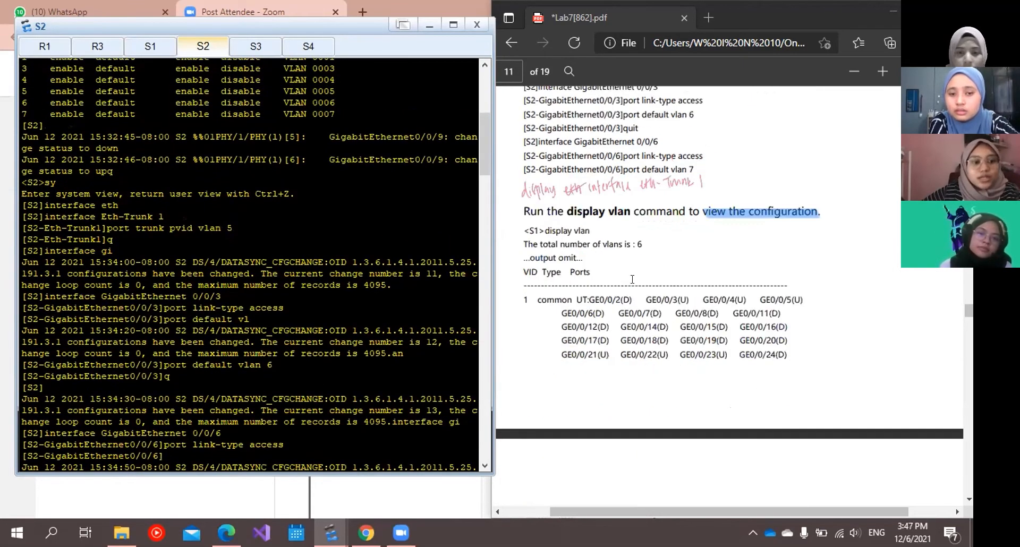
pyautogui.scroll(-1, 729, 297)
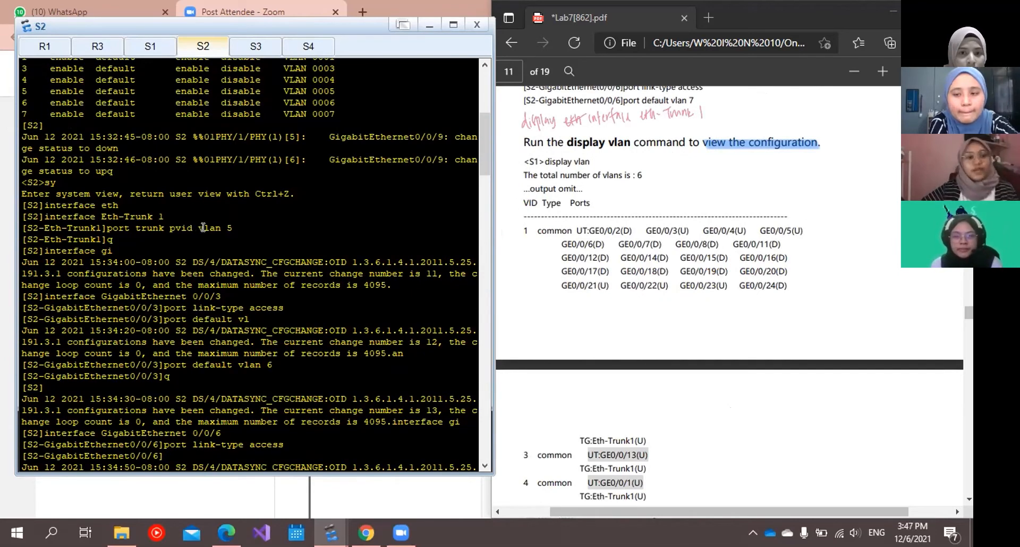
pyautogui.scroll(-1, 213, 245)
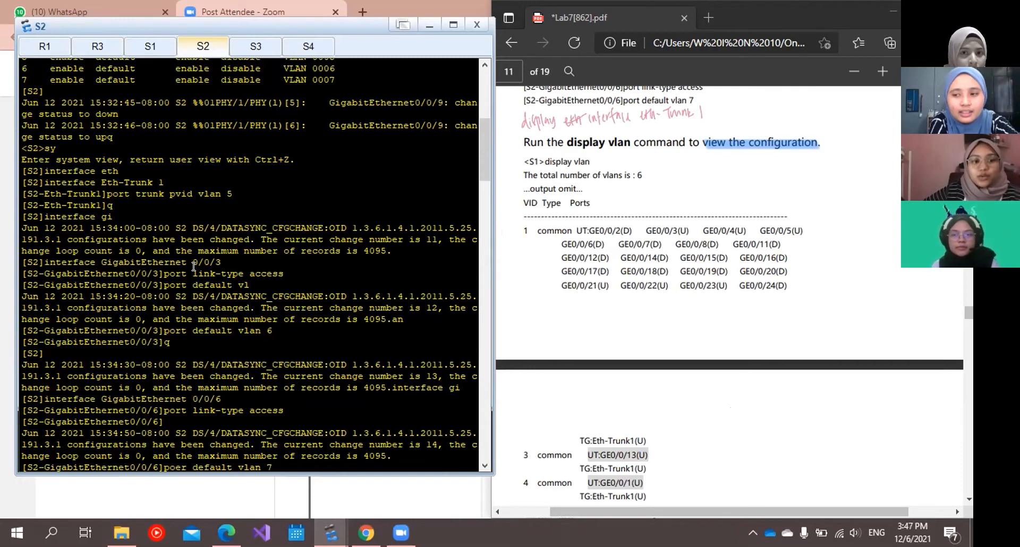
pyautogui.press('Return')
pyautogui.write('display port vlan')
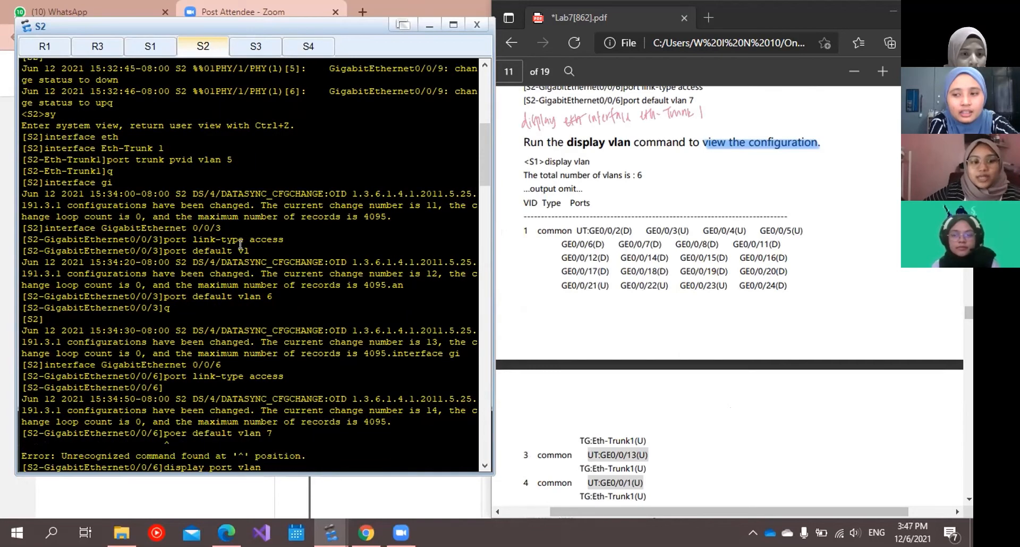
pyautogui.press('Return')
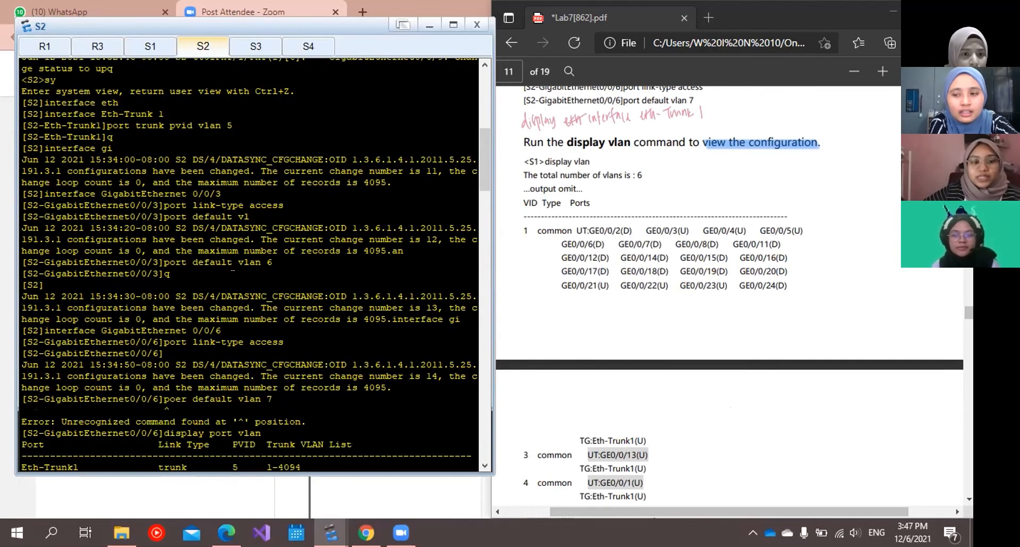
# Highlight S2's VLAN 6 assignment on GigabitEthernet0/0/3 and the GigabitEthernet 0/0/6 interface and link-type commands in the console history.
pyautogui.moveTo(259, 257); pyautogui.dragTo(260, 274)
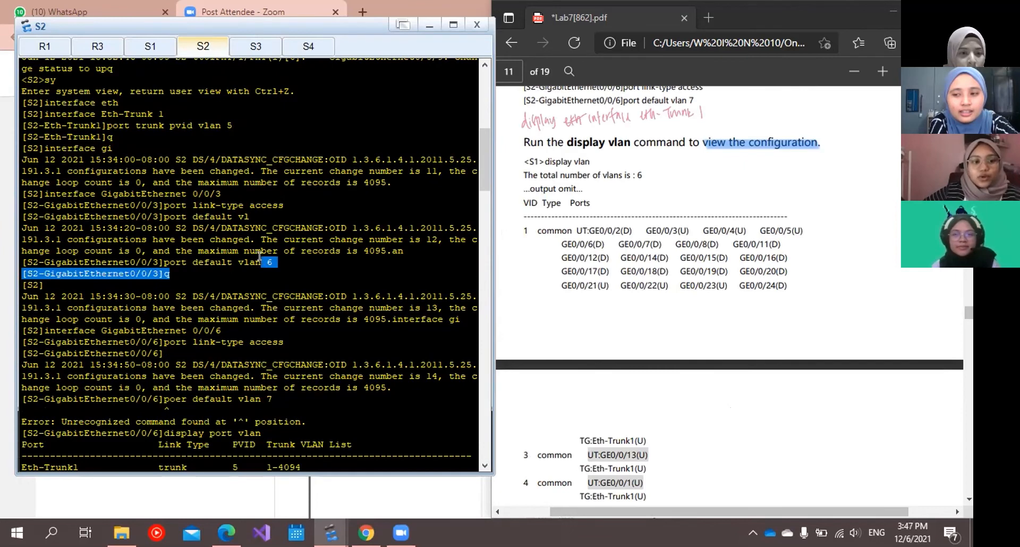
pyautogui.scroll(-3, 260, 257)
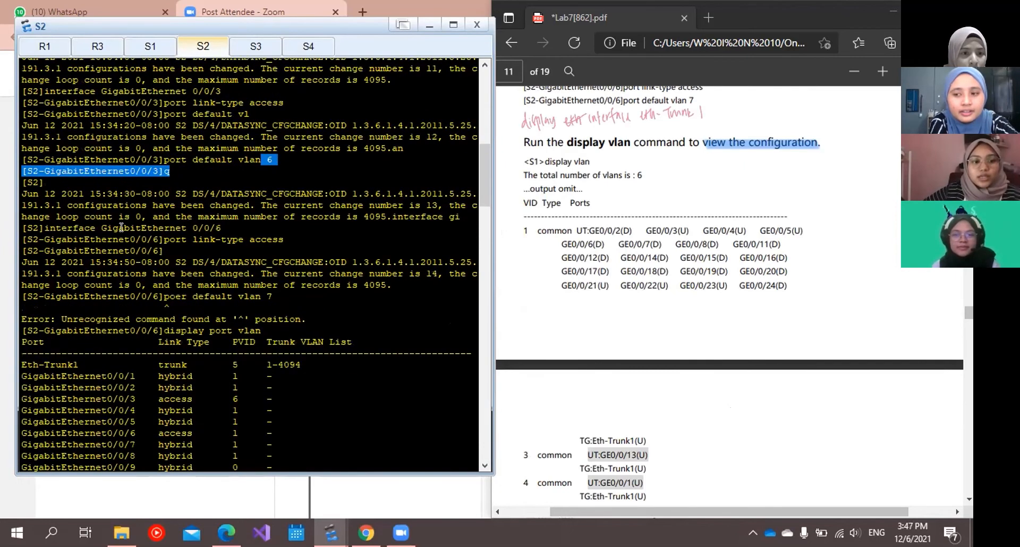
pyautogui.moveTo(176, 227); pyautogui.dragTo(224, 227)
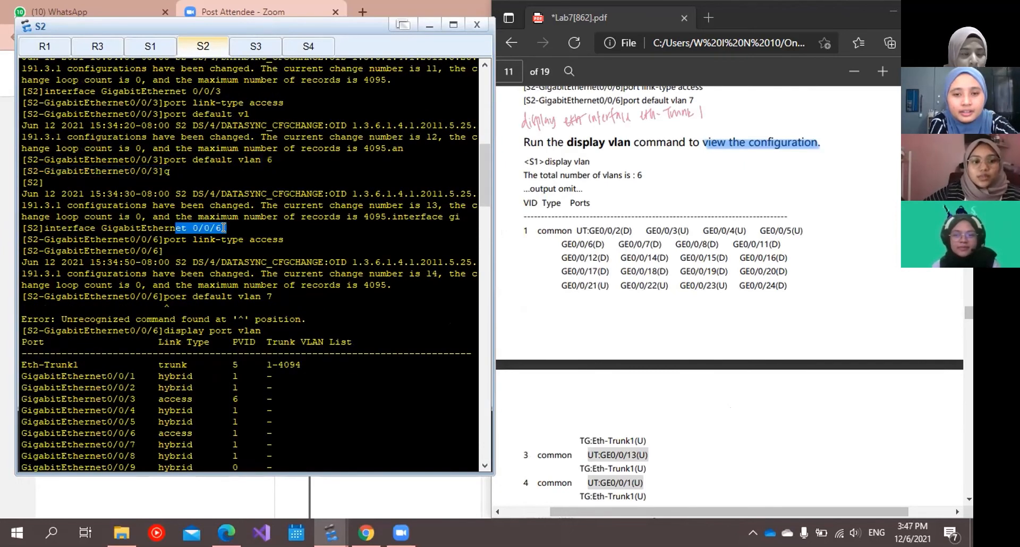
pyautogui.click(195, 240)
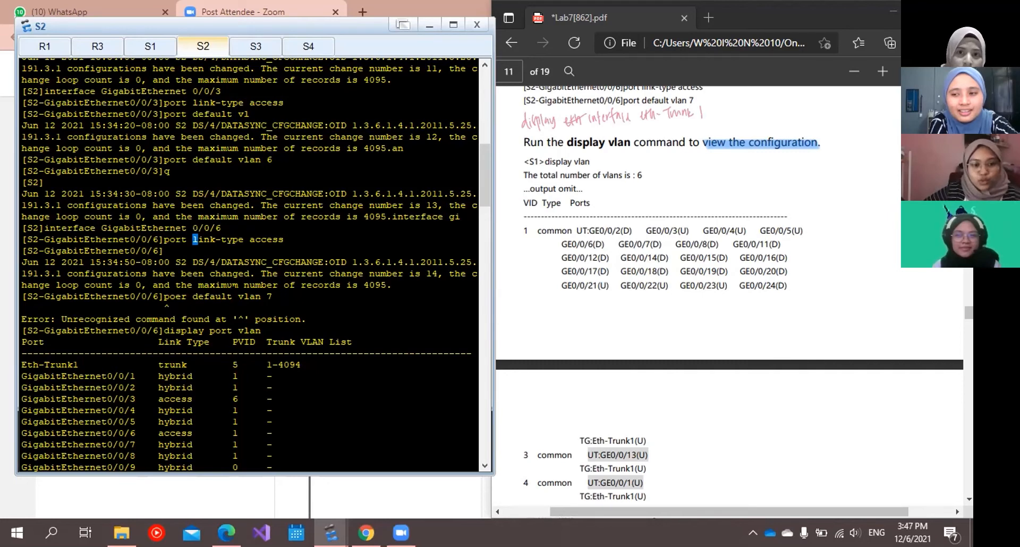
# Find S2's corrected port default vlan 7 command for GigabitEthernet0/0/6 and the port VLAN table that follows it in the console history.
pyautogui.scroll(-5, 215, 194)
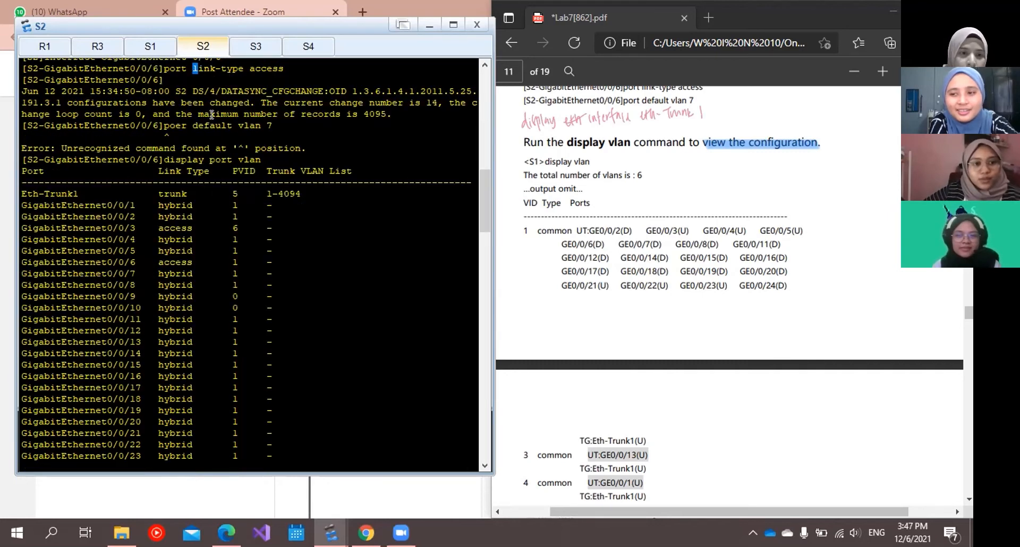
pyautogui.scroll(1, 177, 151)
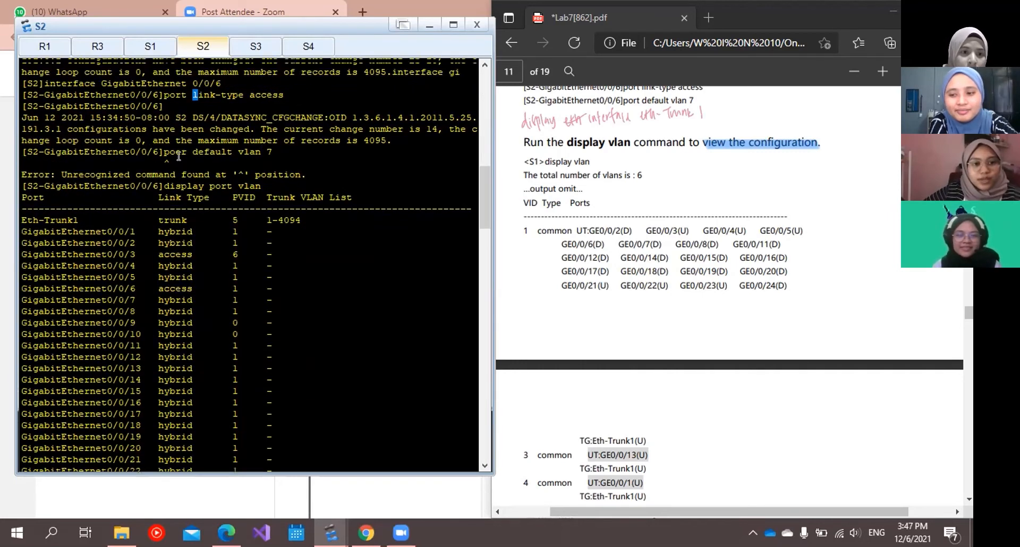
pyautogui.scroll(-3, 176, 213)
pyautogui.scroll(10, 176, 213)
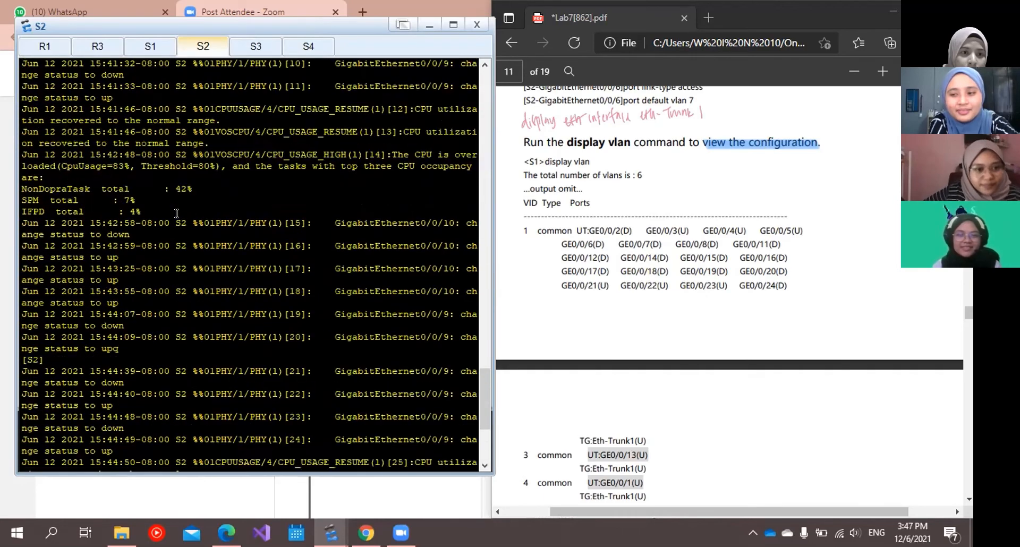
pyautogui.scroll(-2, 177, 213)
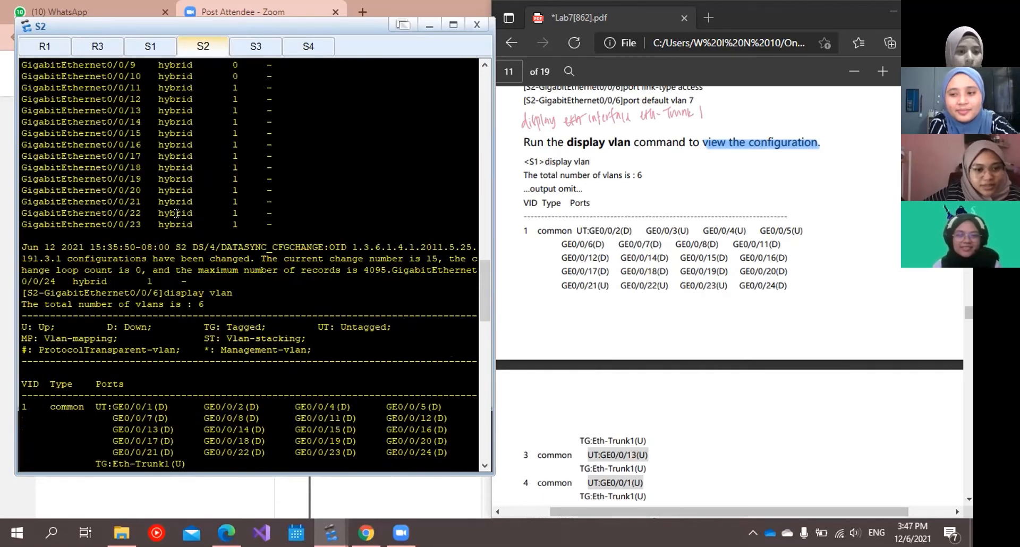
pyautogui.scroll(8, 176, 213)
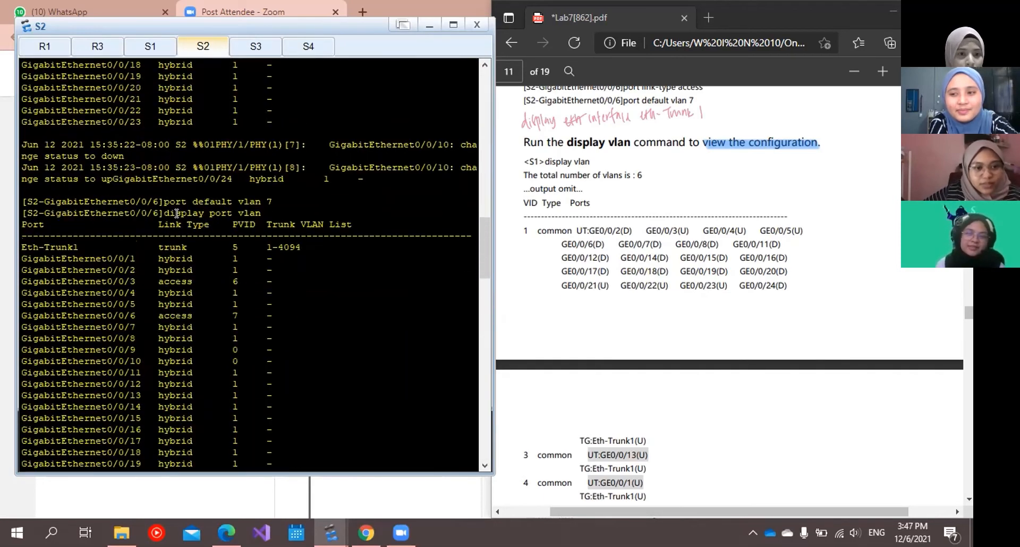
pyautogui.scroll(-10, 177, 214)
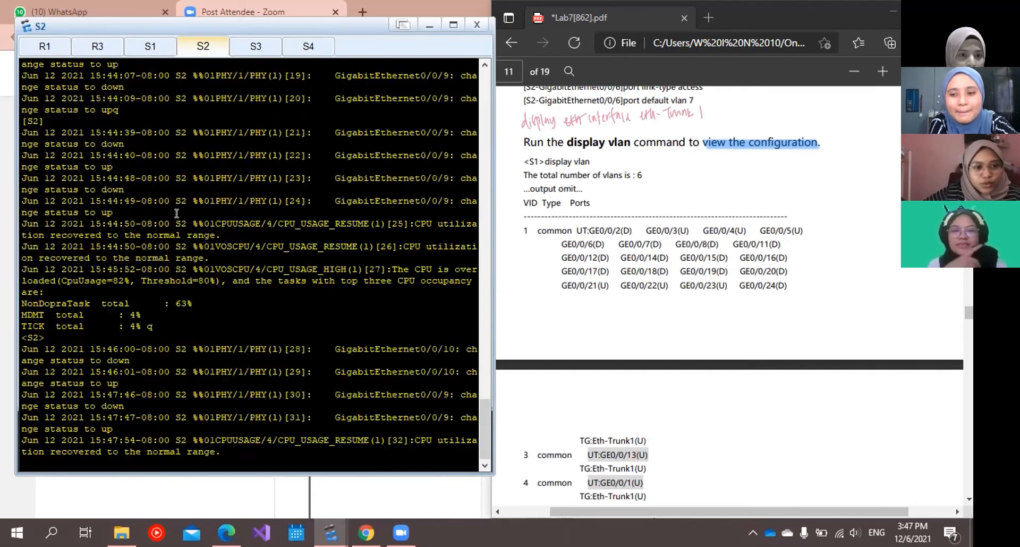
pyautogui.scroll(10, 176, 213)
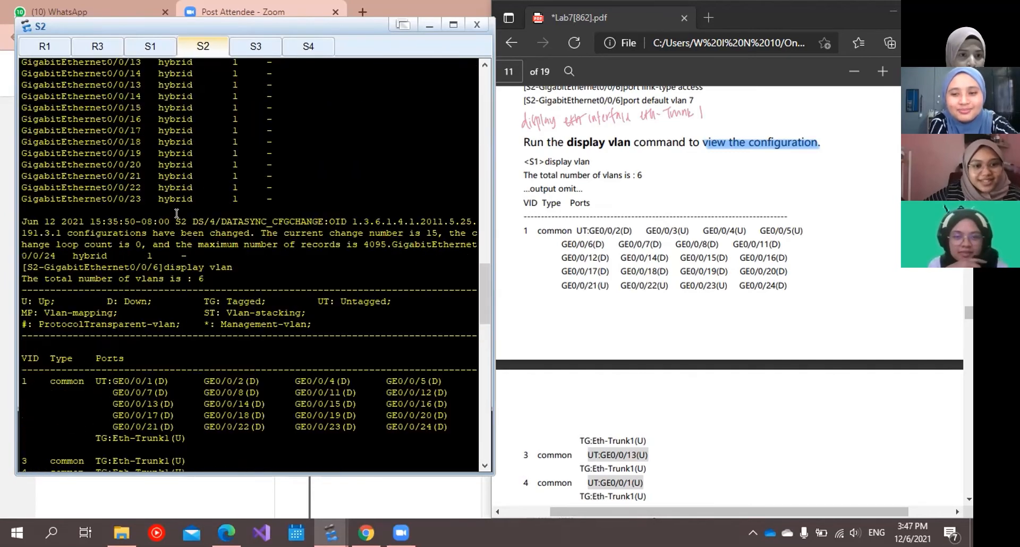
pyautogui.scroll(-4, 176, 213)
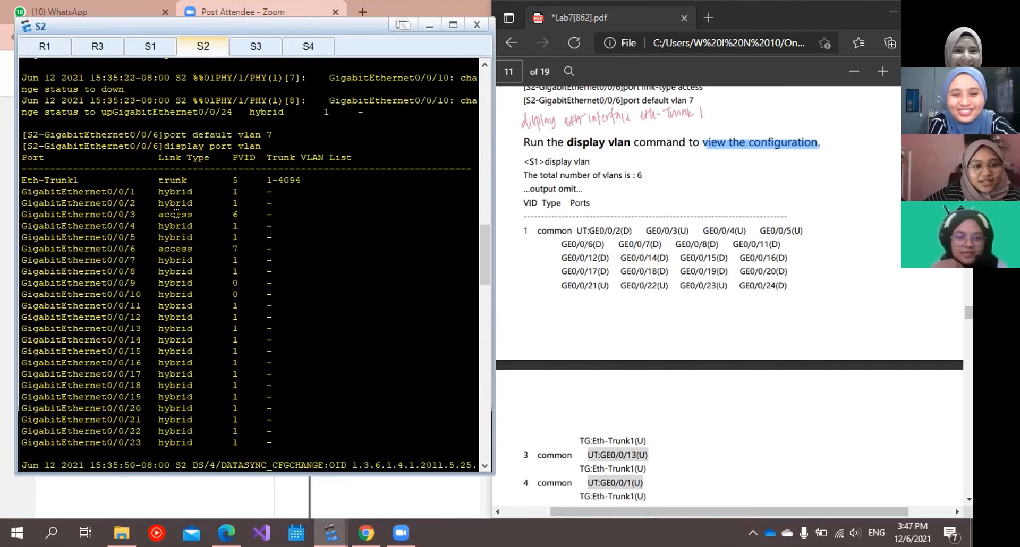
pyautogui.scroll(-1, 177, 213)
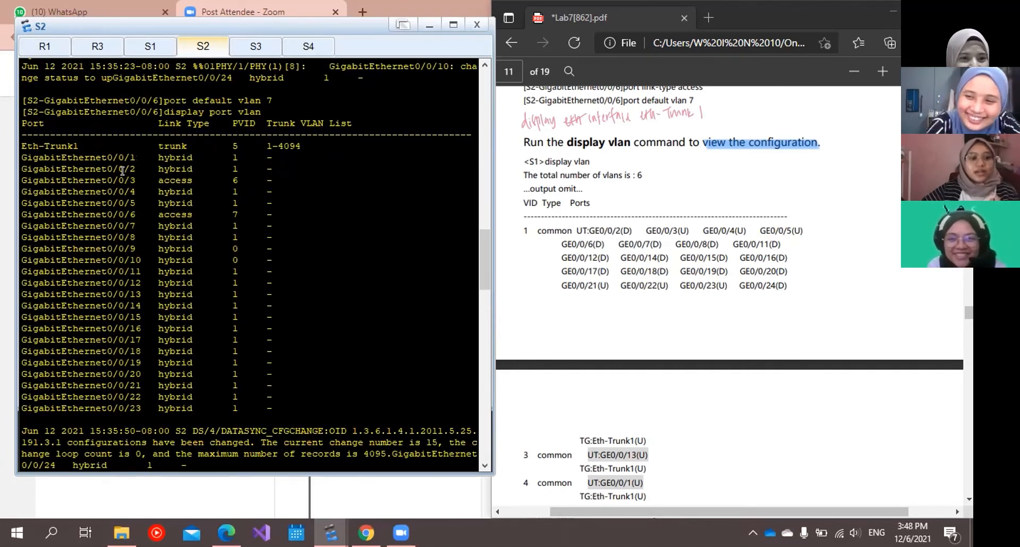
# Highlight the GigabitEthernet0/0/3 and 0/0/6 entries in S2's port VLAN table and examine the display vlan output below it.
pyautogui.moveTo(140, 181); pyautogui.dragTo(118, 180)
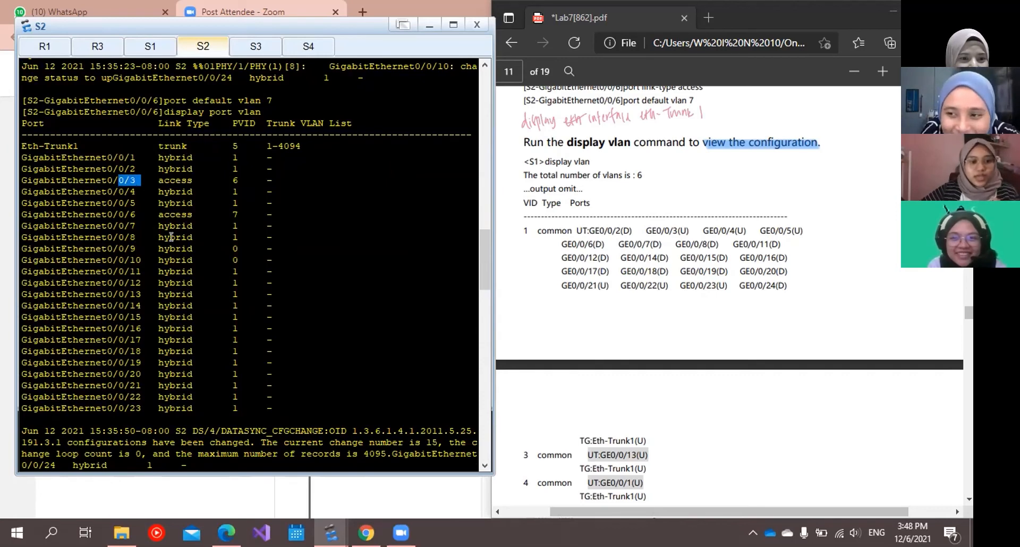
pyautogui.moveTo(194, 215); pyautogui.dragTo(114, 206)
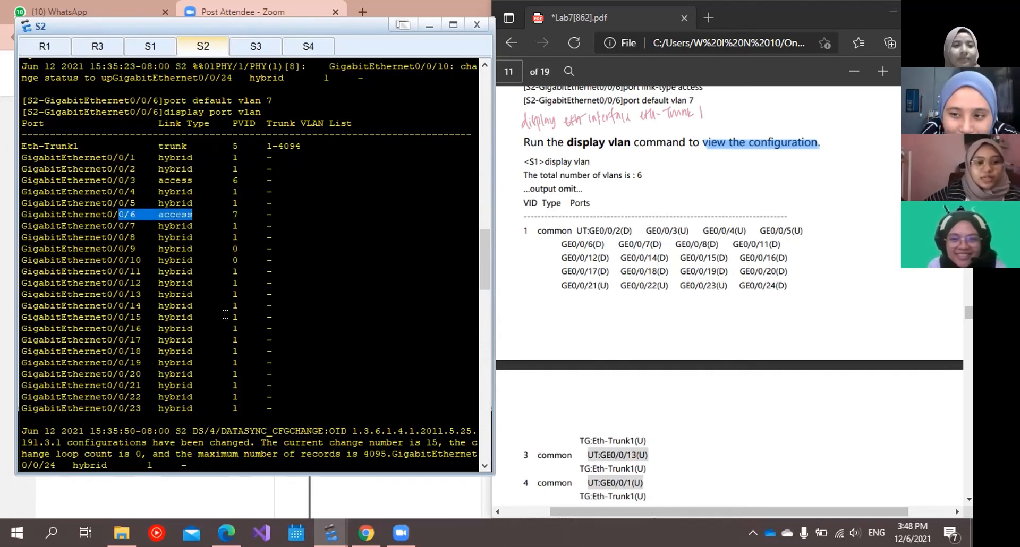
pyautogui.scroll(-4, 226, 315)
pyautogui.scroll(-5, 226, 315)
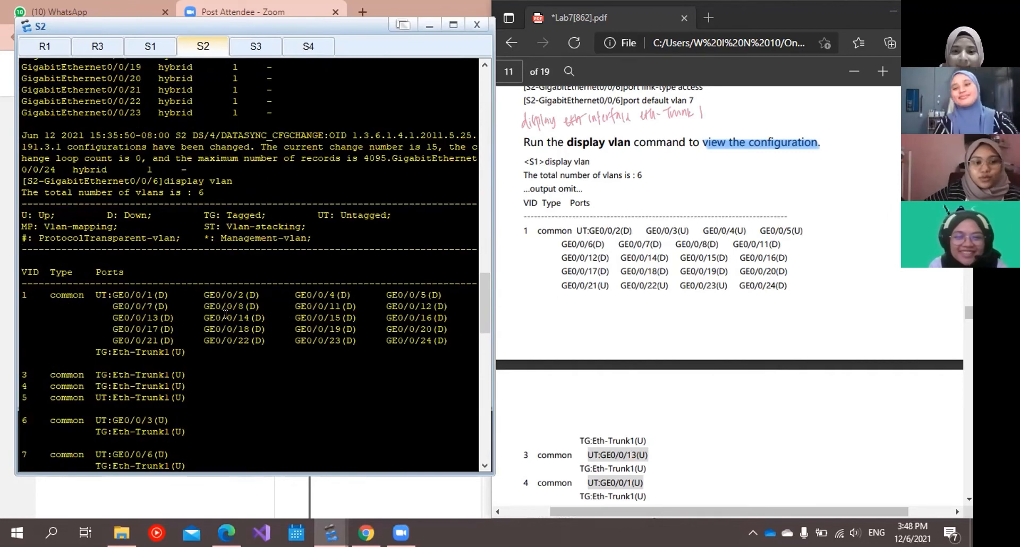
pyautogui.scroll(-8, 226, 315)
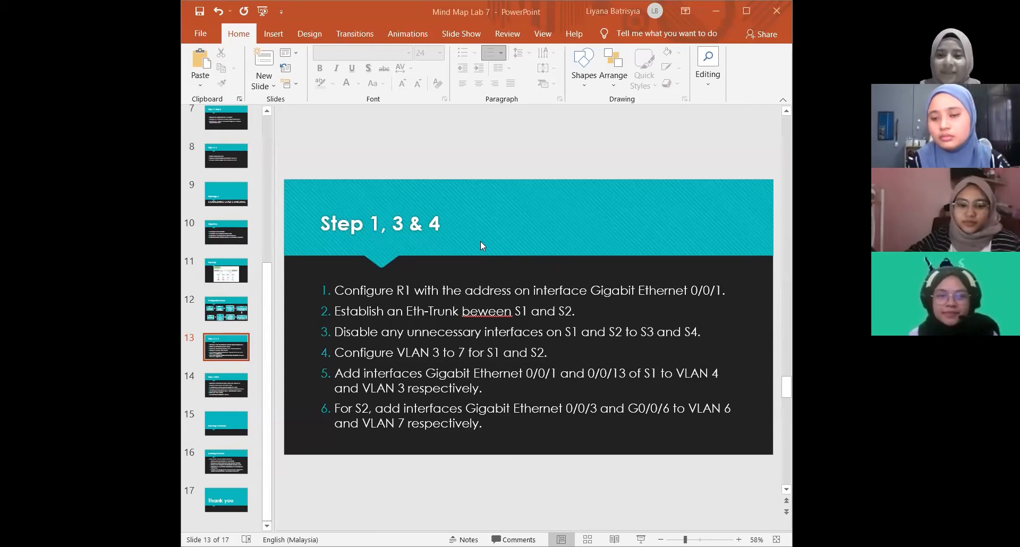
# Switch to the Mind Map Lab 7 presentation in PowerPoint and show the "Step 5 until 8" slide.
pyautogui.scroll(-1, 455, 215)
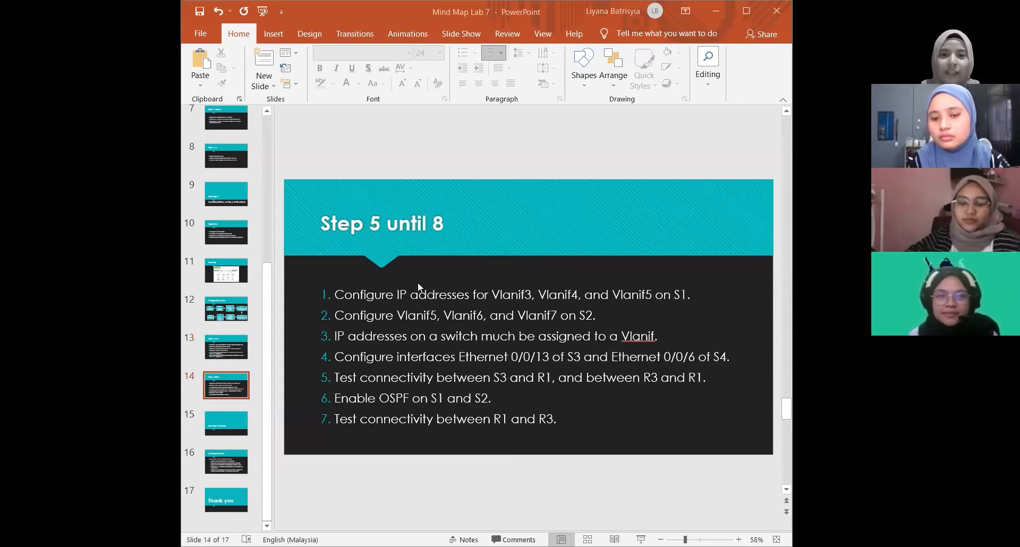
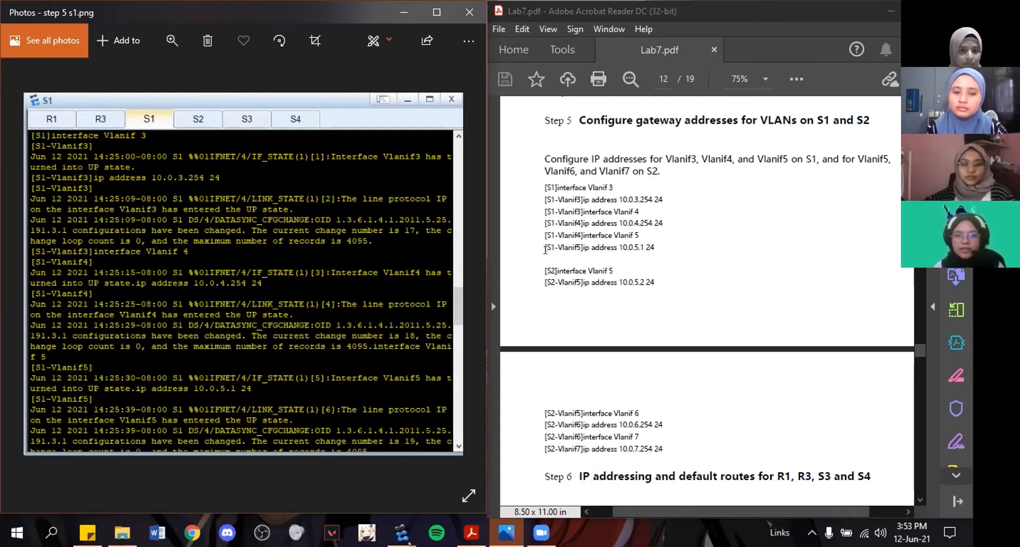
# Highlight S1's Vlanif5 IP address command under Step 5 of the lab guide and show the "step 5 s2.png" screenshot.
pyautogui.moveTo(578, 248); pyautogui.dragTo(641, 248)
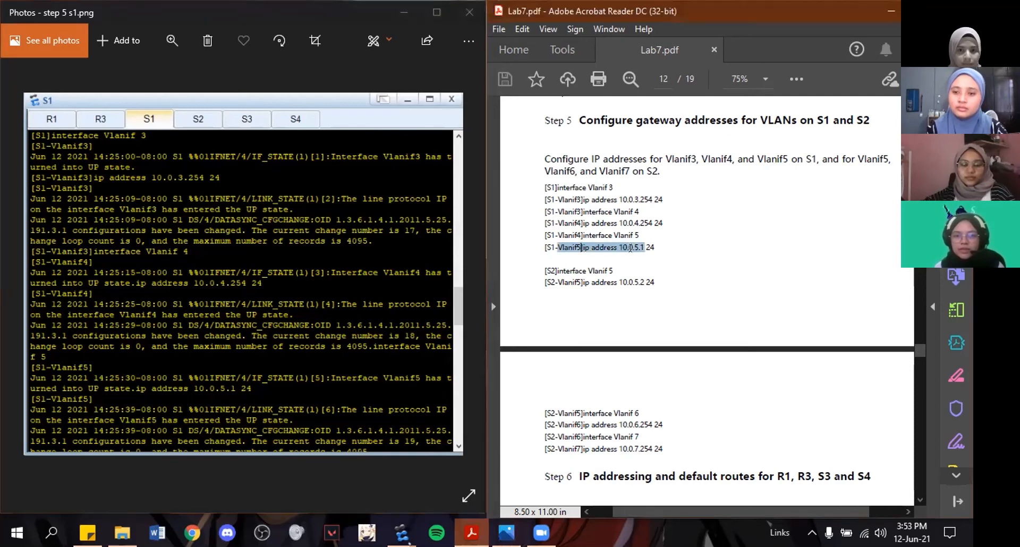
pyautogui.click(683, 257)
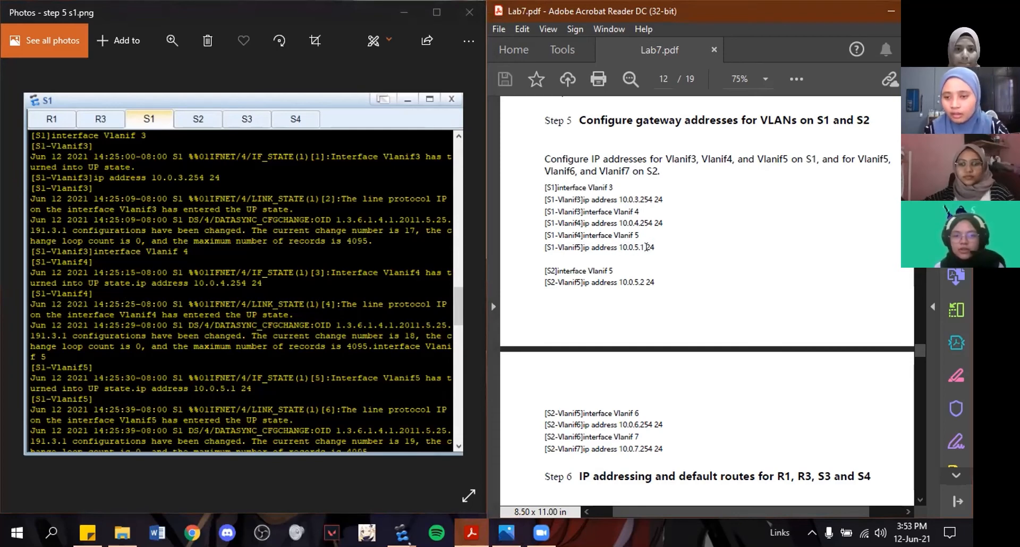
pyautogui.click(379, 300)
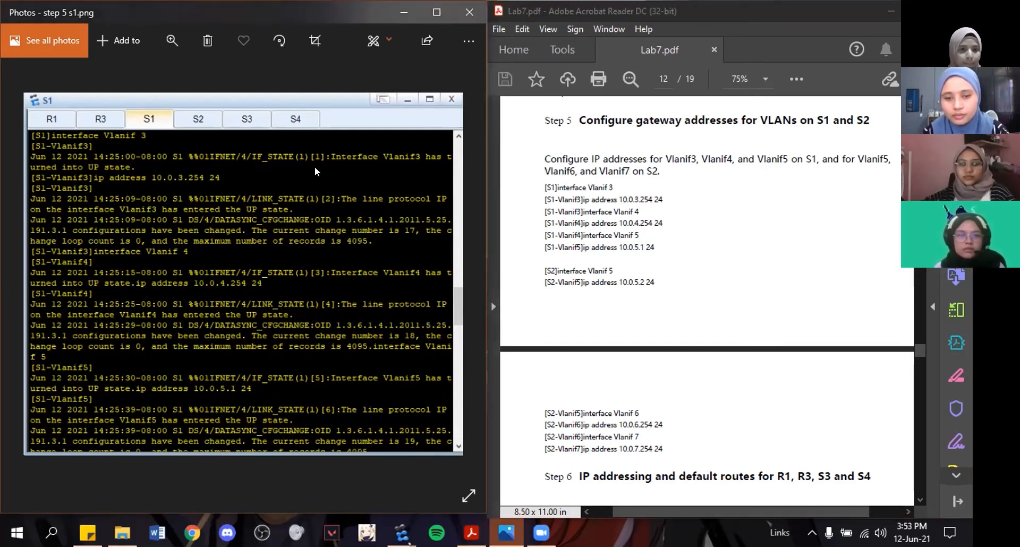
pyautogui.press('Right')
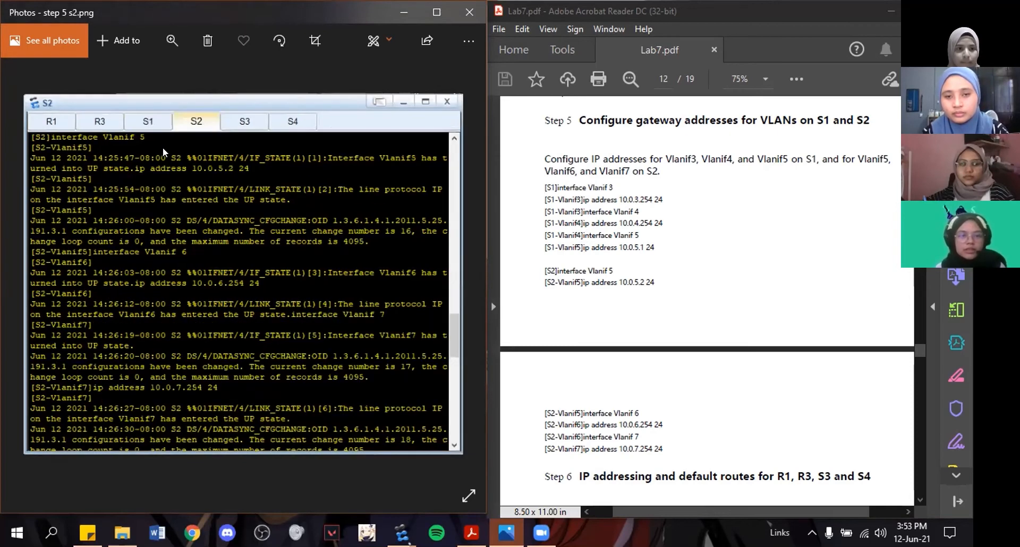
# Bring up Step 6 on IP addressing and default routes in the lab guide and show "step 6 r1 step 7.png".
pyautogui.scroll(-2, 628, 327)
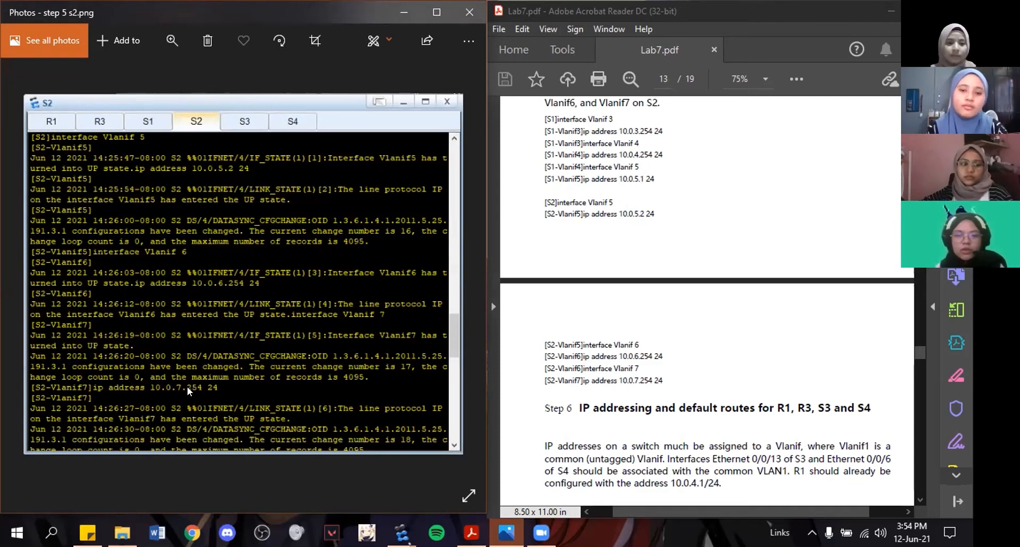
pyautogui.scroll(-3, 664, 376)
pyautogui.scroll(-2, 664, 376)
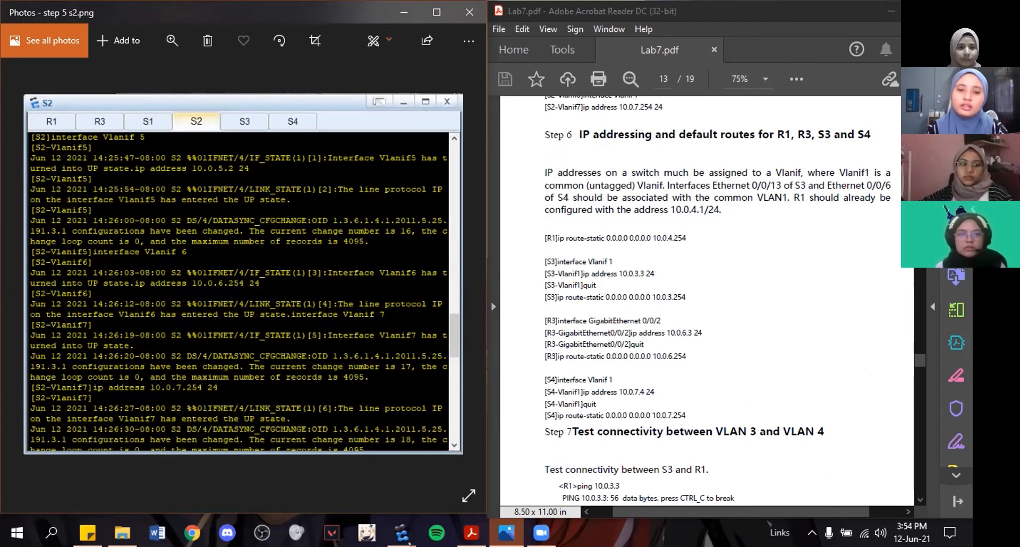
pyautogui.press('Right')
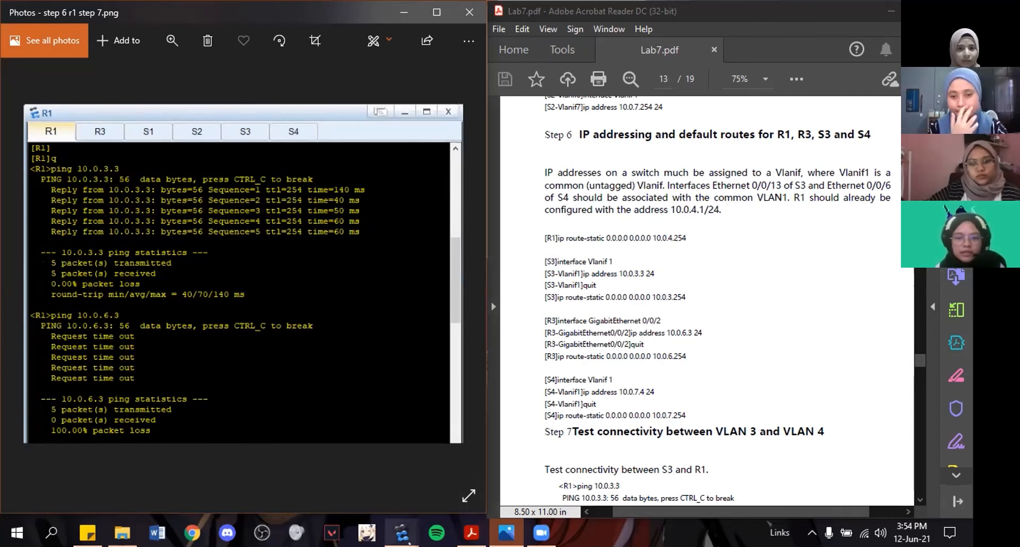
# Find and highlight R1's ip route-static command in its eNSP console history, and highlight its 10.0.4.254 next hop in the lab guide.
pyautogui.moveTo(402, 533)
pyautogui.click(467, 451)
pyautogui.scroll(10, 112, 327)
pyautogui.scroll(-7, 79, 286)
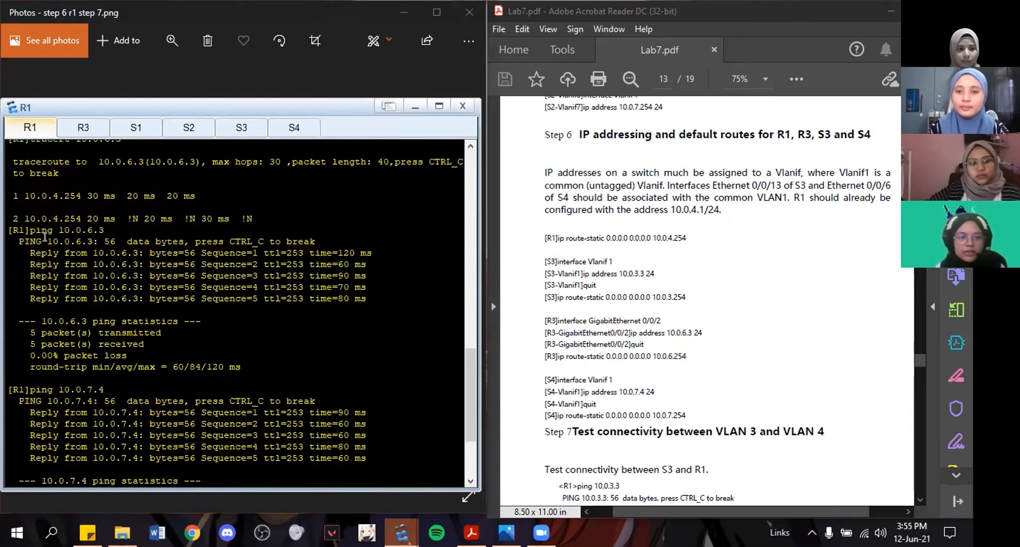
pyautogui.scroll(10, 64, 234)
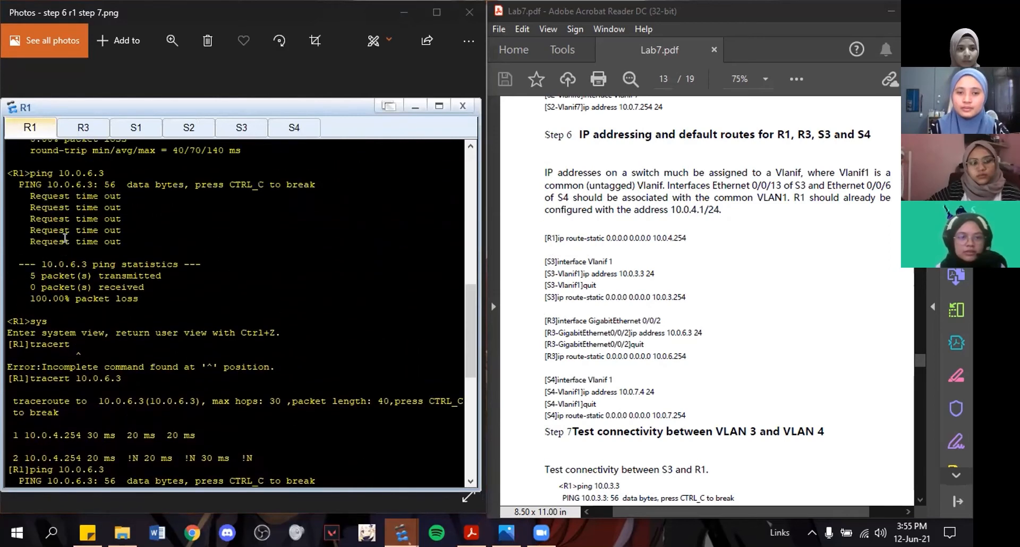
pyautogui.scroll(6, 67, 248)
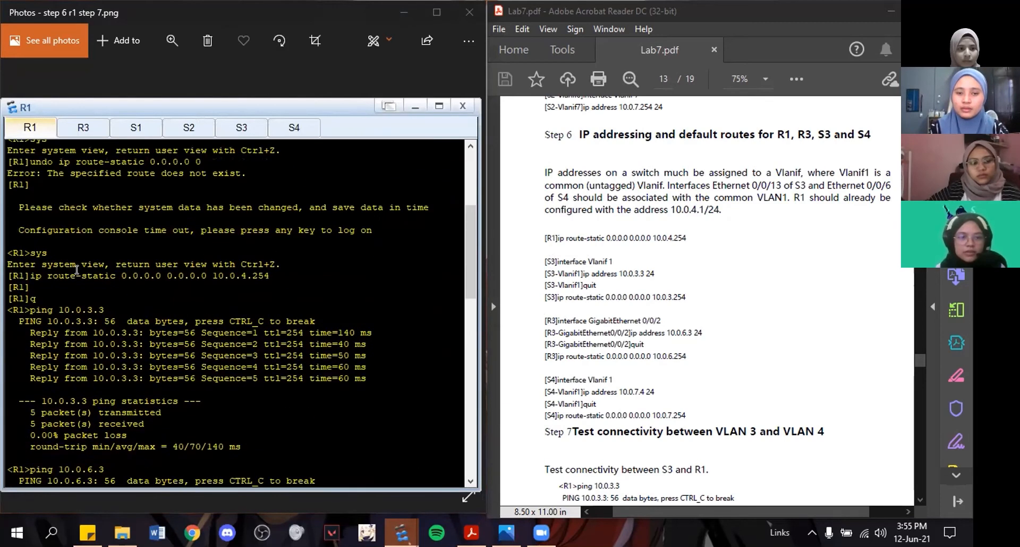
pyautogui.moveTo(270, 276); pyautogui.dragTo(11, 271)
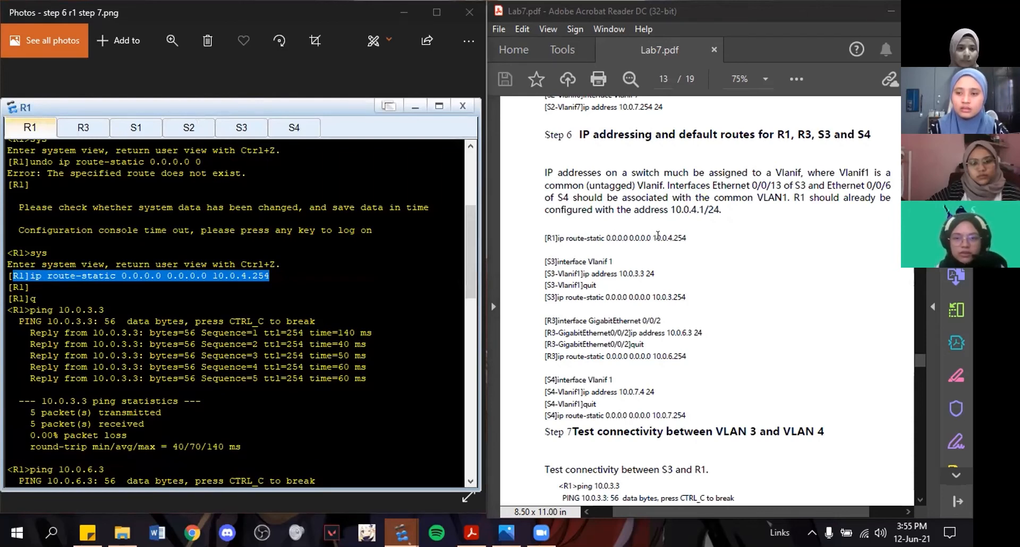
pyautogui.moveTo(652, 237); pyautogui.dragTo(686, 238)
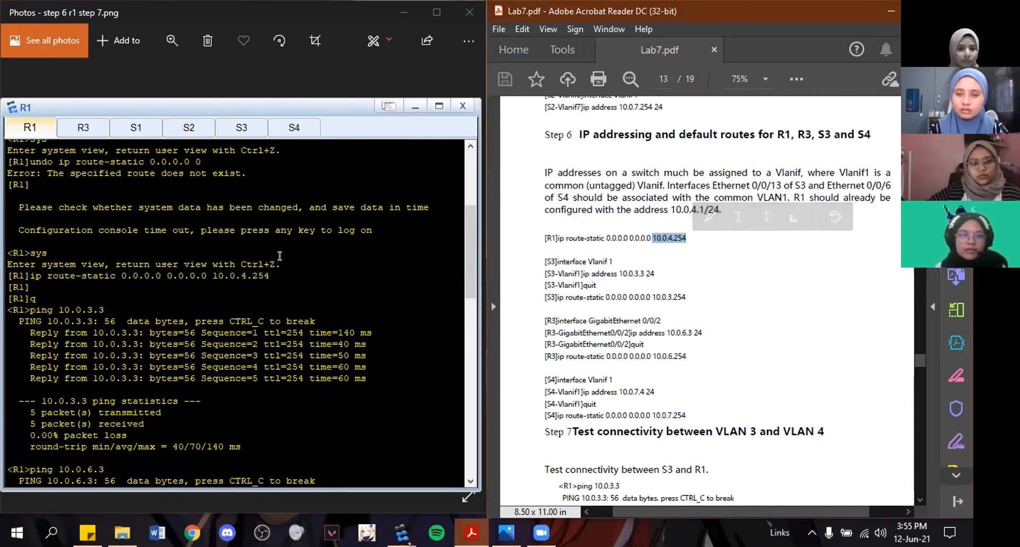
pyautogui.click(413, 107)
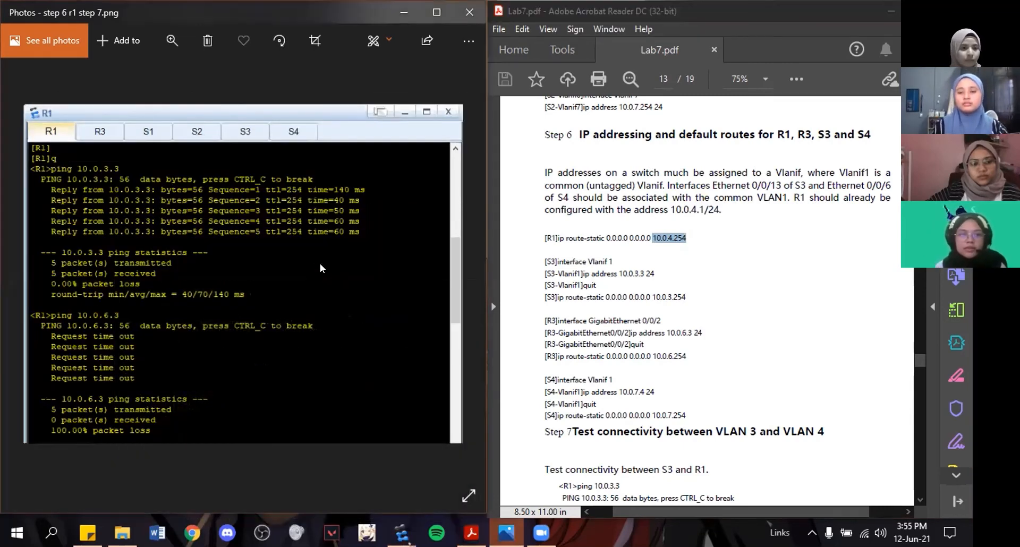
# Go through the step 6 screenshots of R3, S3 and S4 alongside the matching commands in the lab guide.
pyautogui.press('Right')
pyautogui.press('Right')
pyautogui.press('Left')
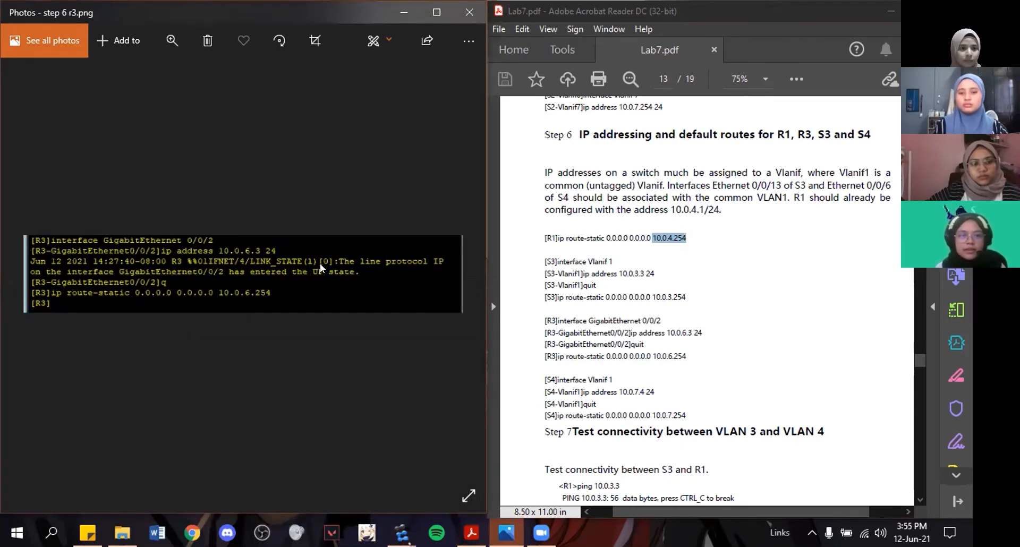
pyautogui.scroll(-1, 553, 198)
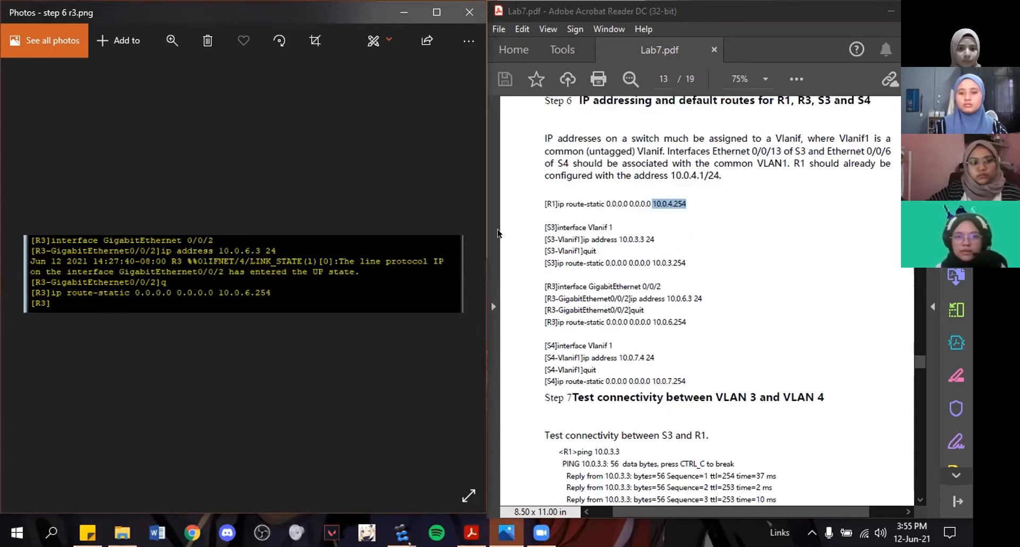
pyautogui.press('Right')
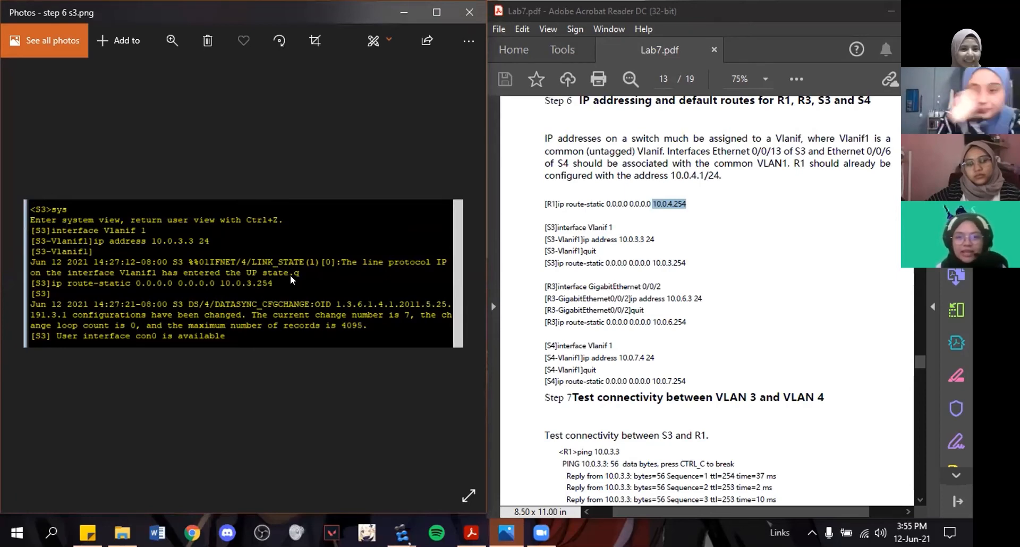
pyautogui.press('Right')
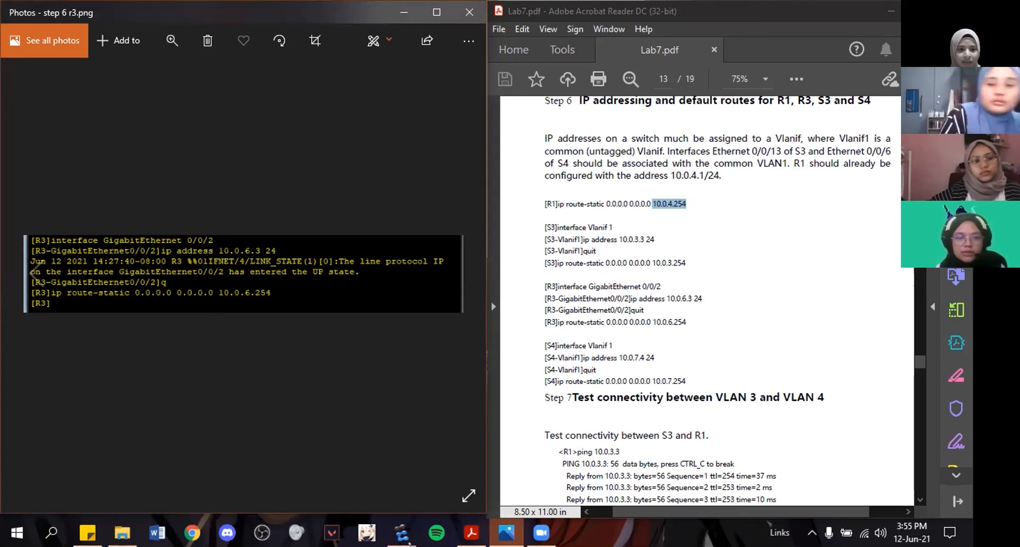
pyautogui.press('Right')
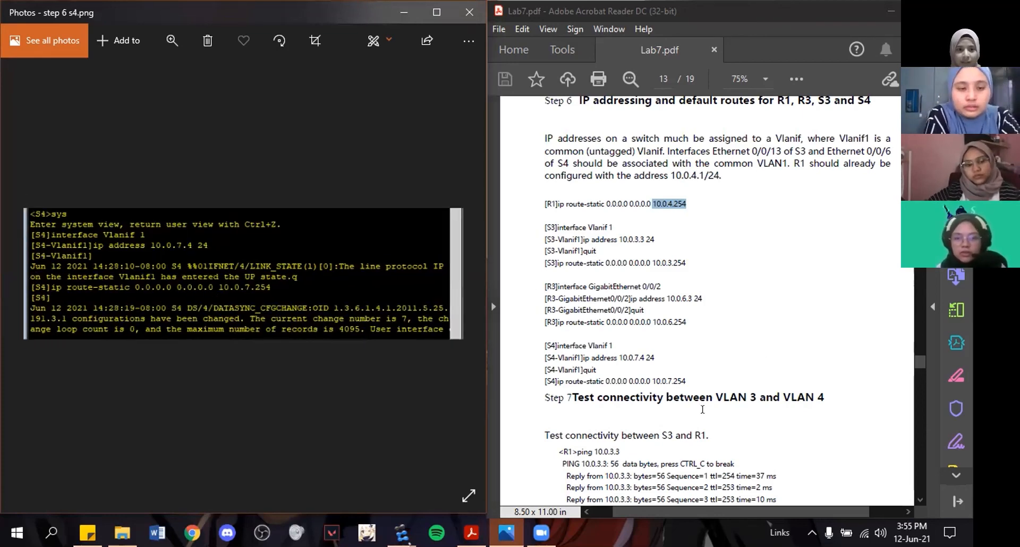
# Highlight S4's interface Vlanif 1, ip address 10.0.7.4 24 and default route commands under Step 6 of the lab guide.
pyautogui.scroll(-3, 595, 343)
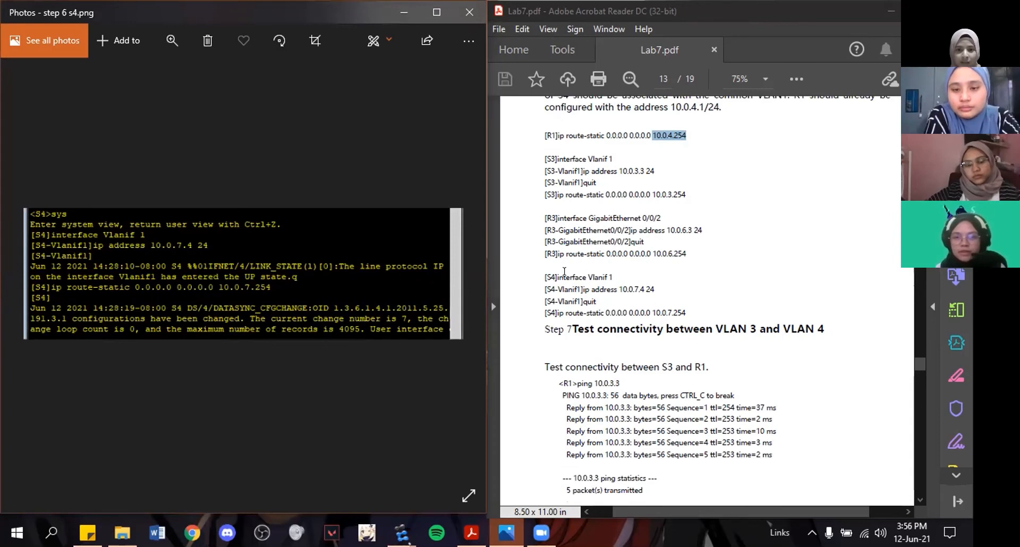
pyautogui.moveTo(614, 277); pyautogui.dragTo(557, 277)
pyautogui.click(642, 304)
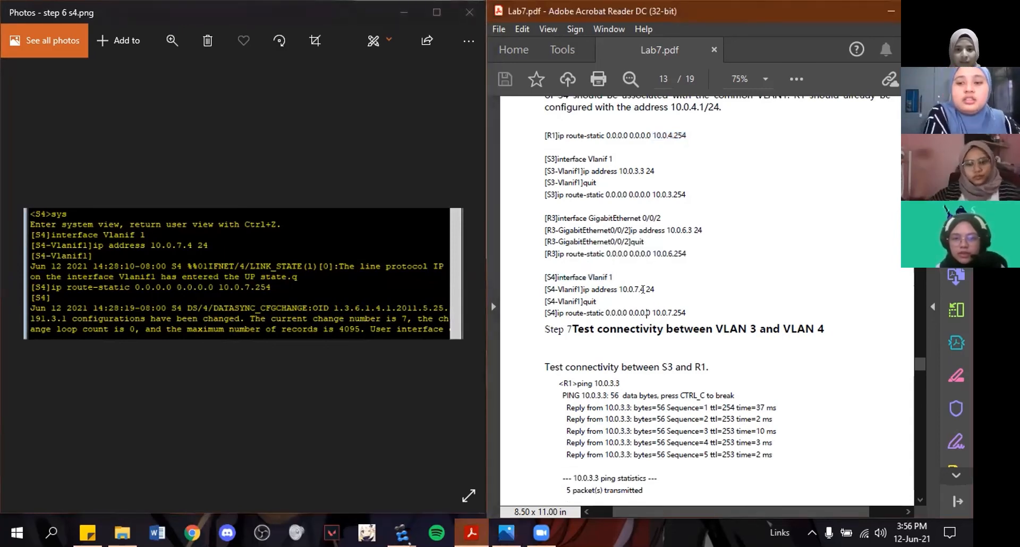
pyautogui.moveTo(656, 288); pyautogui.dragTo(558, 289)
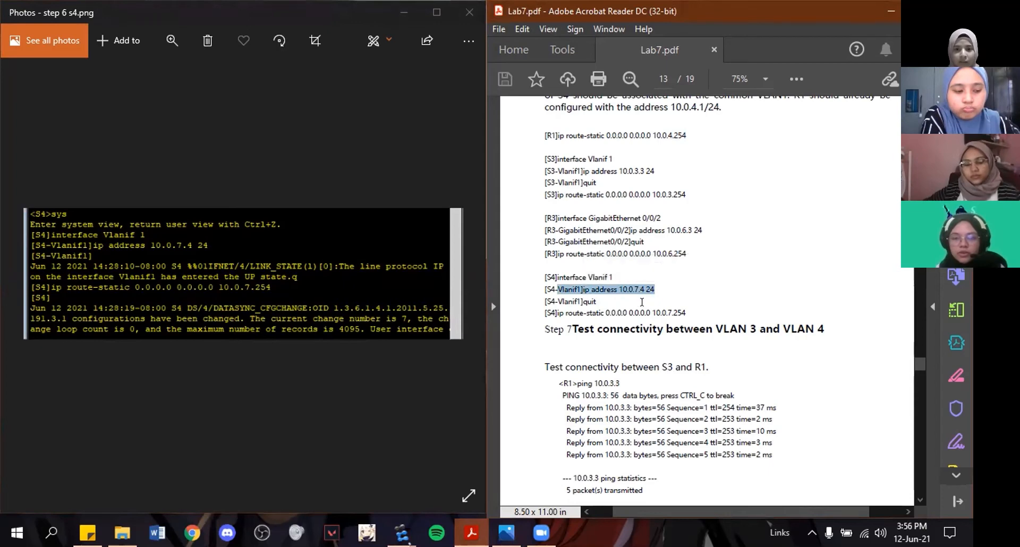
pyautogui.moveTo(547, 313); pyautogui.dragTo(686, 311)
# Bring up Step 7 on VLAN 3 and VLAN 4 connectivity in the lab guide and return to "step 6 r1 step 7.png".
pyautogui.moveTo(687, 431); pyautogui.dragTo(679, 431)
pyautogui.scroll(-1, 678, 431)
pyautogui.click(314, 365)
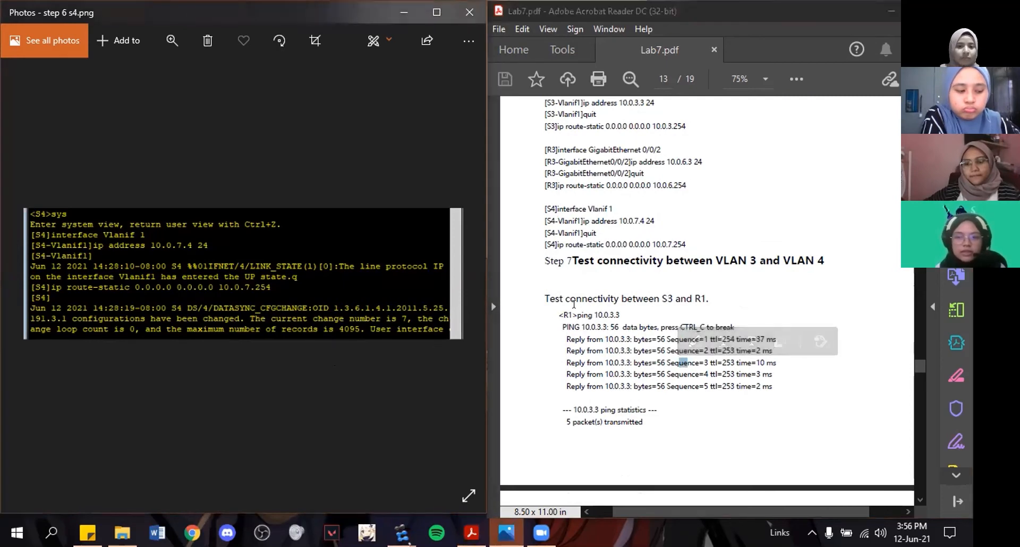
pyautogui.click(610, 284)
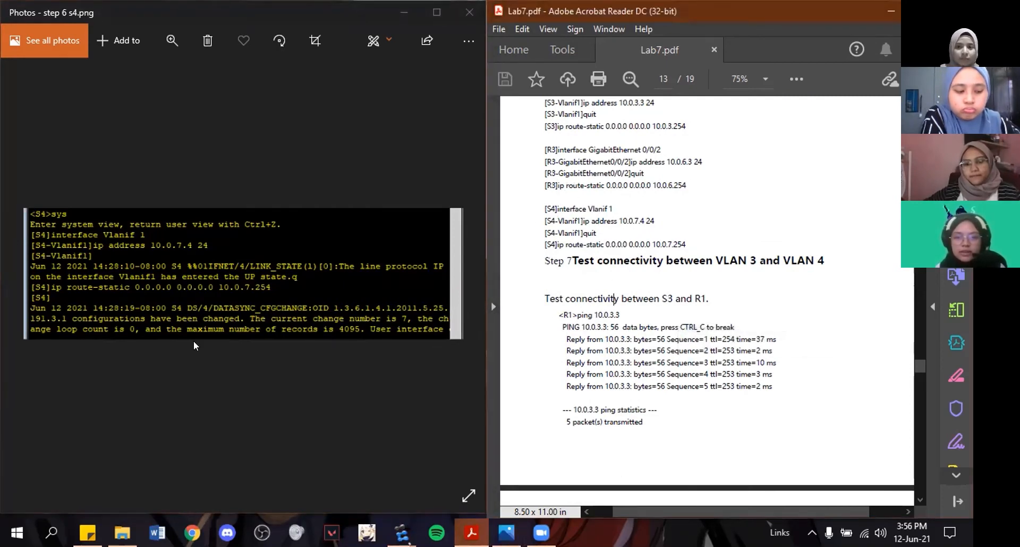
pyautogui.click(185, 312)
pyautogui.press('Left')
pyautogui.press('Left')
pyautogui.press('Left')
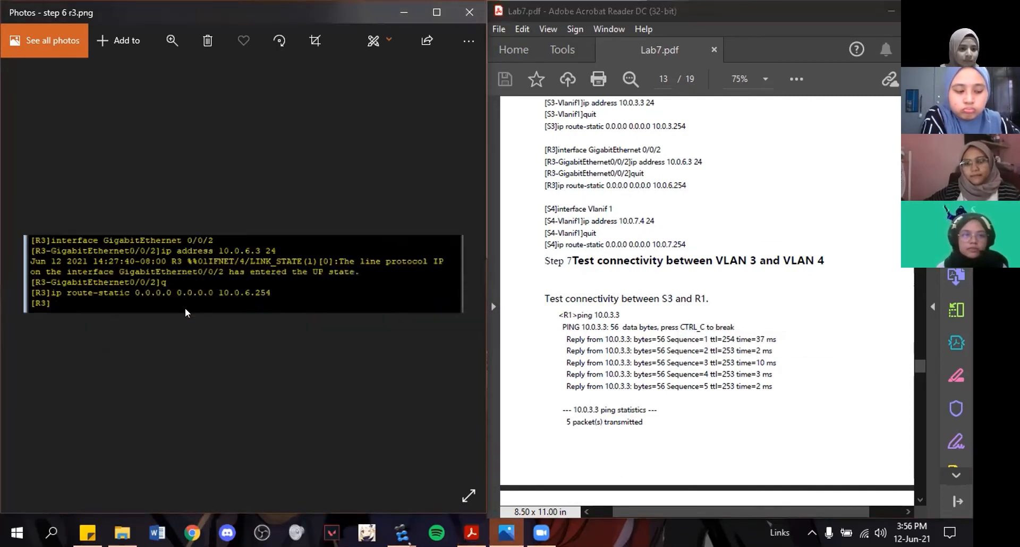
# Highlight the S3 to R1 connectivity test heading in Step 7 and examine R1's ping to 10.0.3.3 in the screenshot.
pyautogui.scroll(-3, 708, 191)
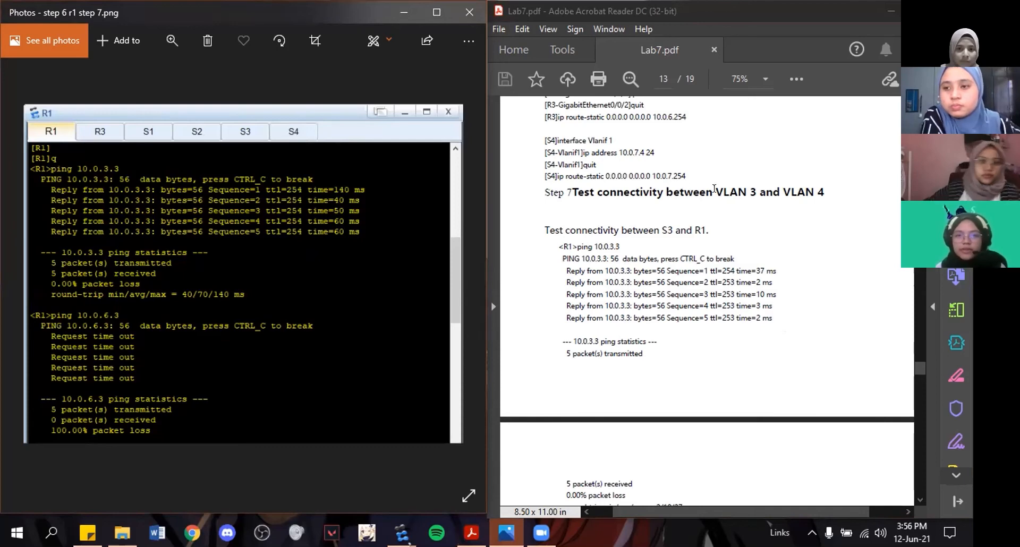
pyautogui.scroll(-2, 579, 282)
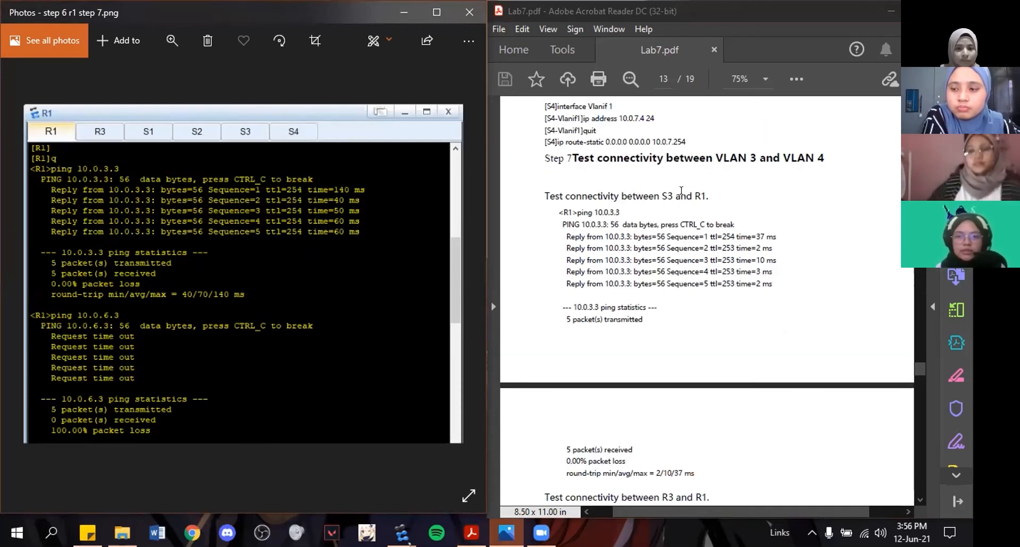
pyautogui.moveTo(544, 196); pyautogui.dragTo(708, 195)
pyautogui.click(745, 221)
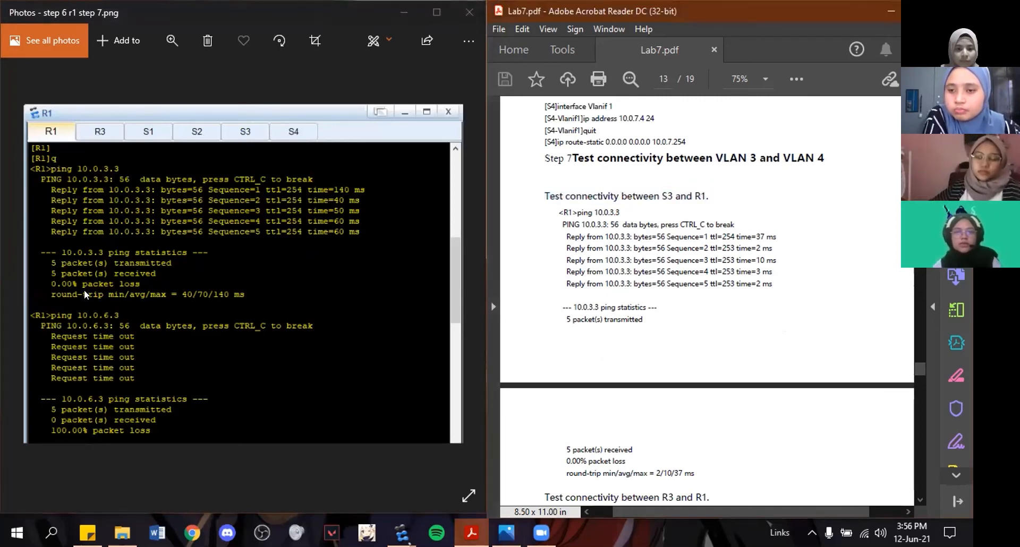
pyautogui.click(140, 219)
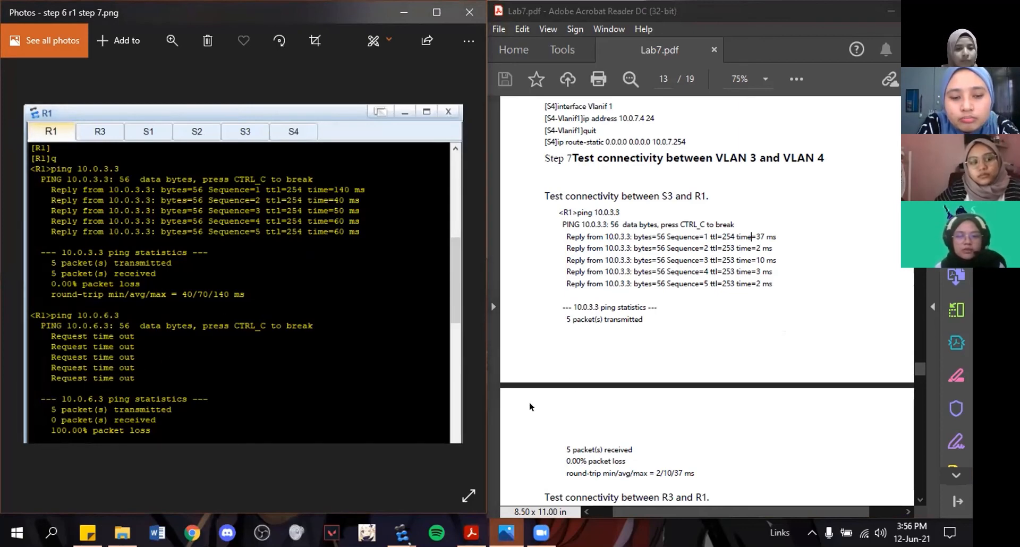
# Bring up the R3 to R1 connectivity test and tracert section in the lab guide, and show "step 7 r1 tracert.png".
pyautogui.scroll(-10, 653, 386)
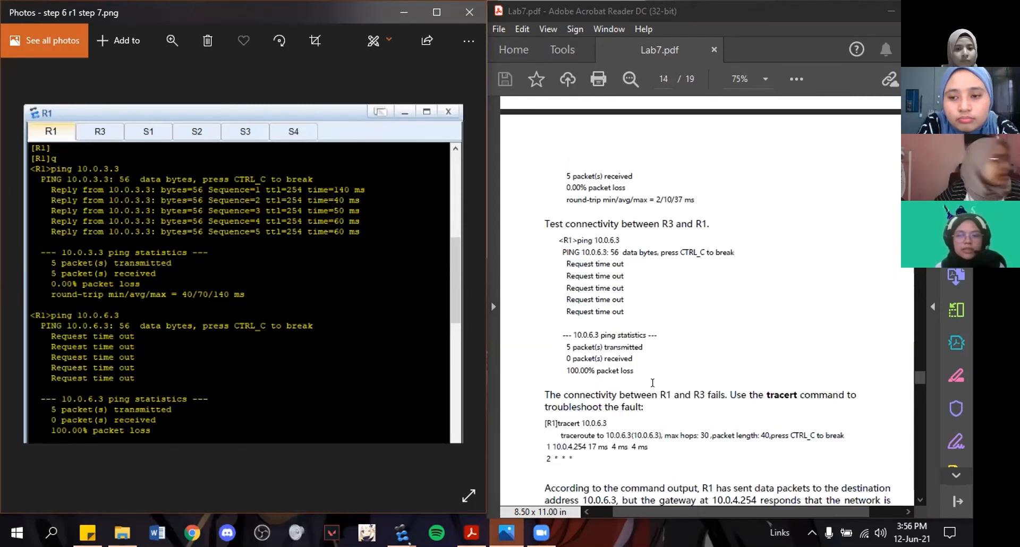
pyautogui.scroll(-1, 653, 383)
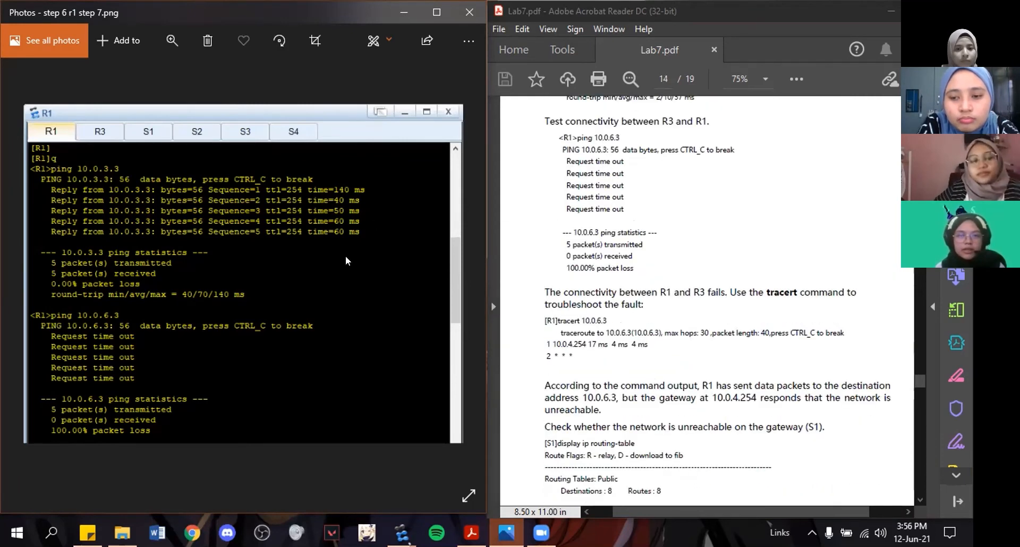
pyautogui.press('Right')
pyautogui.press('Right')
pyautogui.press('Right')
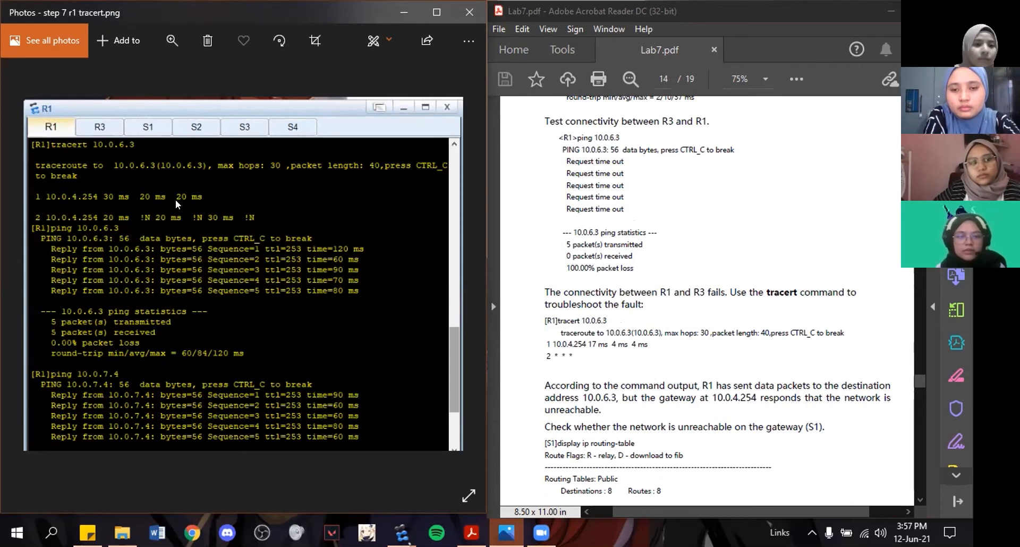
# Bring up the S1 display ip routing-table section in the lab guide and show the "step 8 r1 ping.png" screenshot.
pyautogui.scroll(-6, 738, 375)
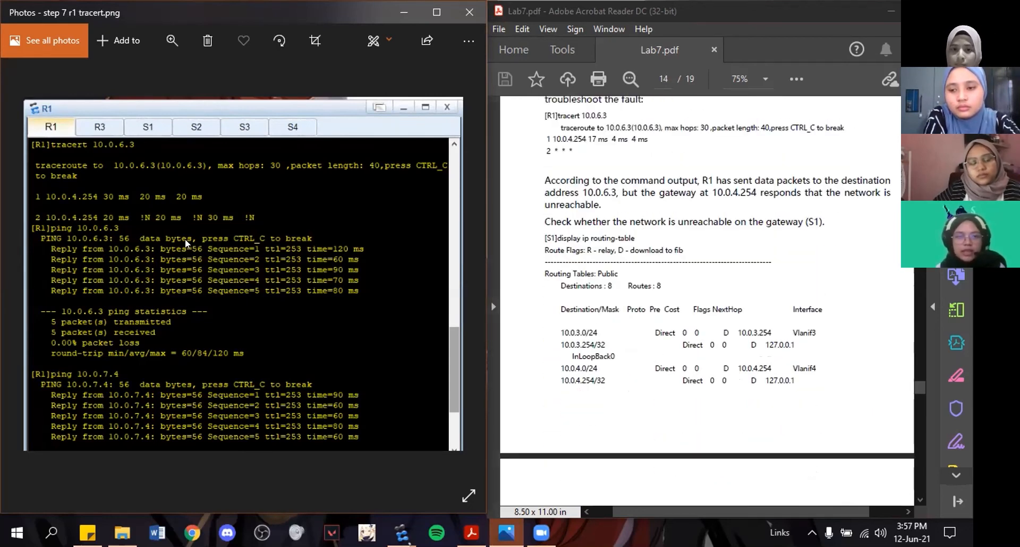
pyautogui.scroll(-1, 185, 238)
pyautogui.scroll(1, 185, 238)
pyautogui.scroll(-1, 185, 238)
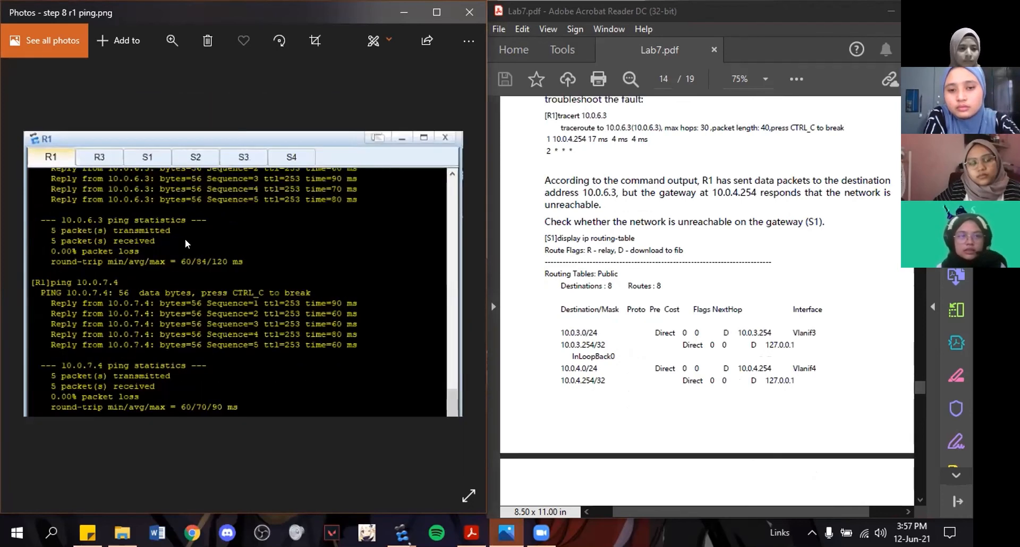